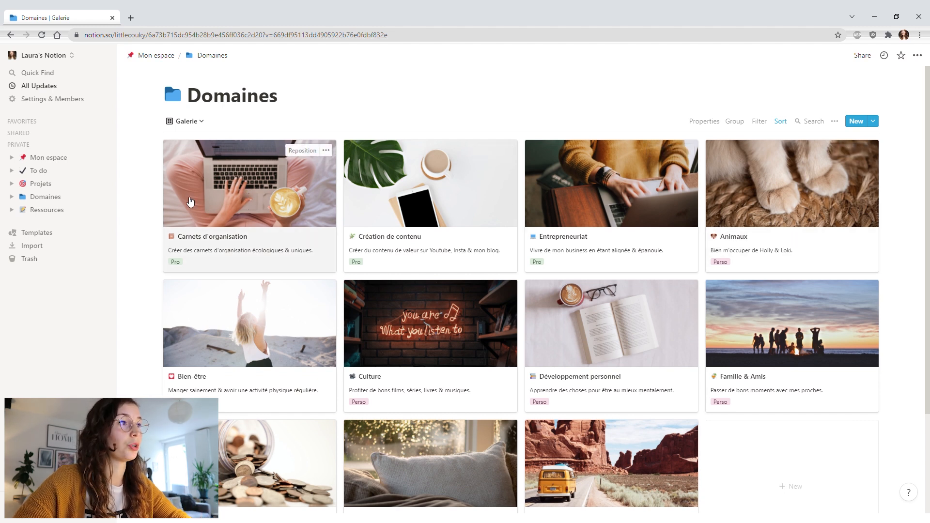
- Open the Carnets d'organisation domain as a full page, look through its properties and linked pages, and return to Domaines
click(327, 222)
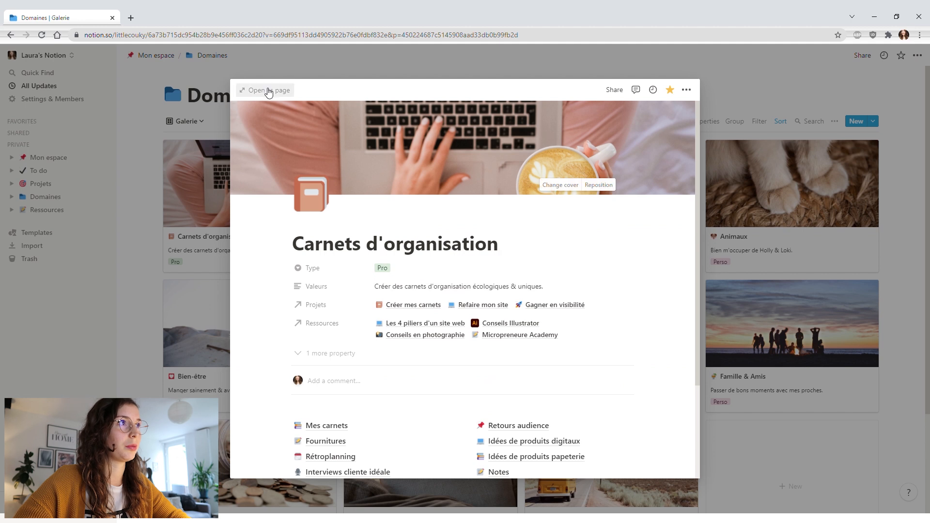
click(265, 90)
scroll(355, 322, down, 2)
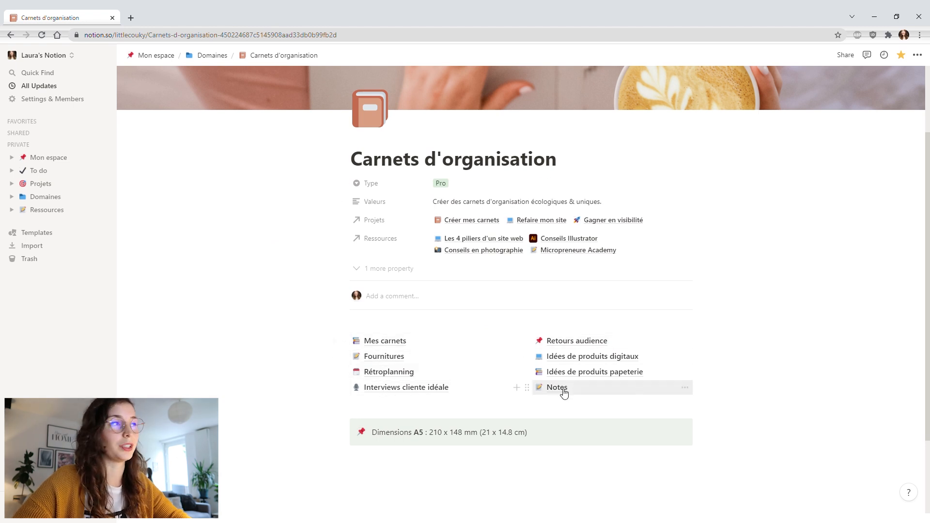
click(209, 55)
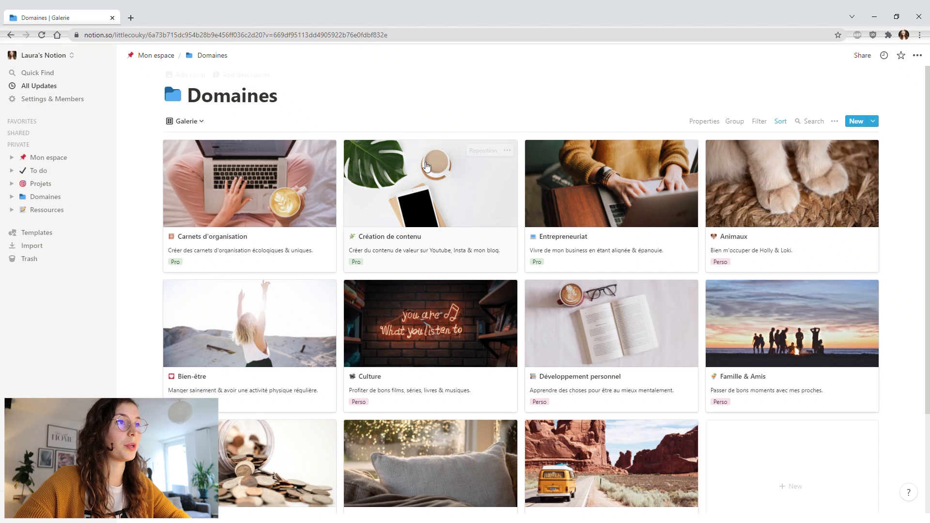
- Open the Création de contenu domain as a full page and look over its network links and Réseaux gallery
click(408, 202)
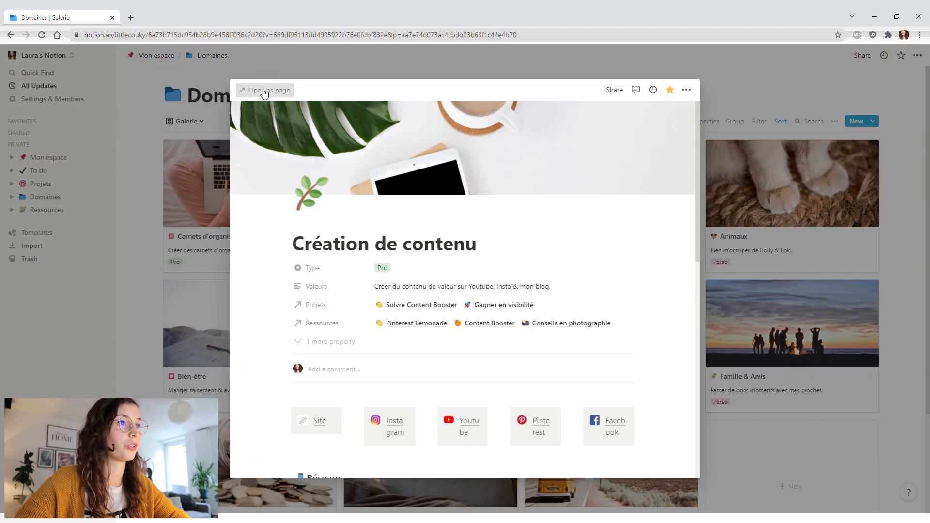
click(264, 90)
scroll(430, 230, down, 3)
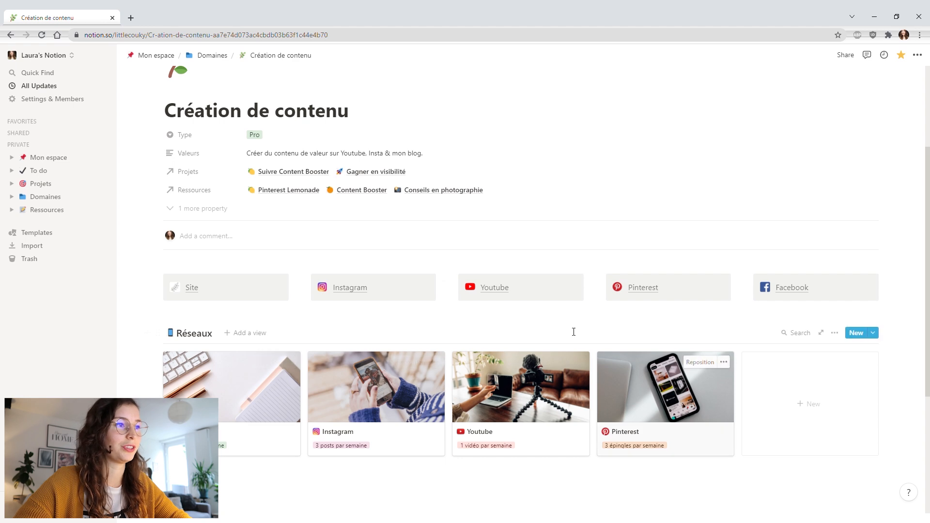
- Open the Instagram card as a full page and load the remaining rows of its Mon contenu table
click(381, 393)
click(252, 90)
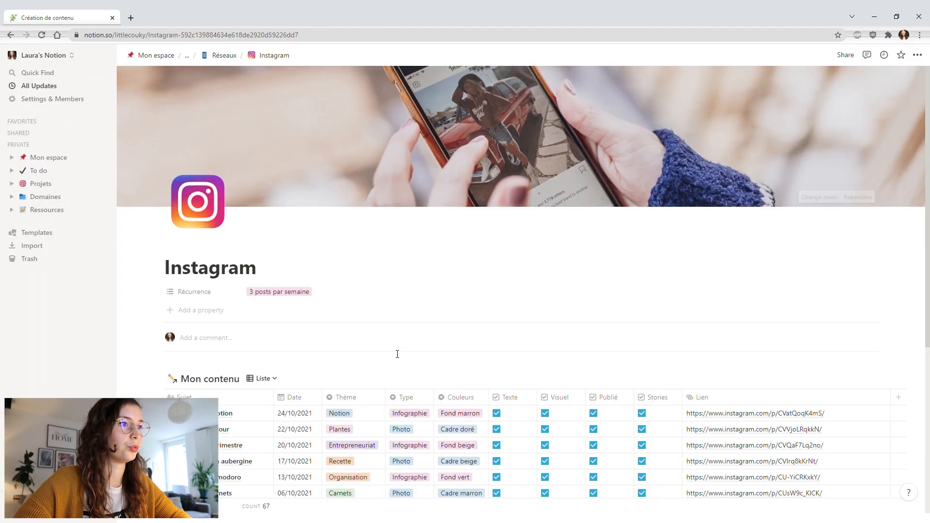
scroll(397, 355, down, 4)
click(225, 379)
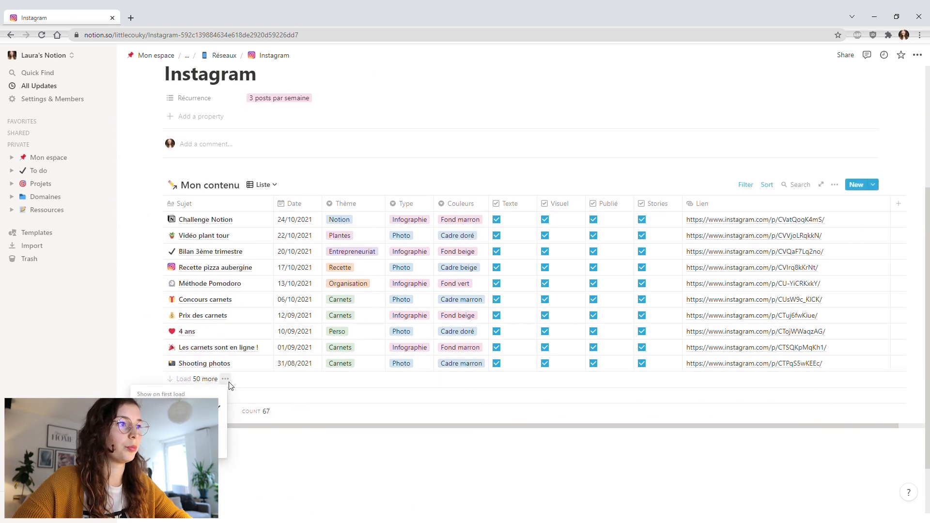
click(314, 380)
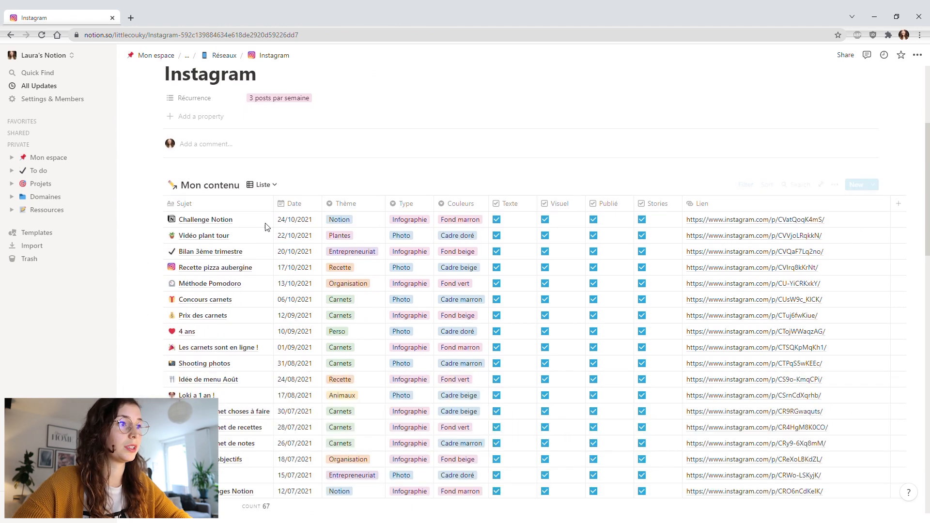
scroll(290, 271, up, 1)
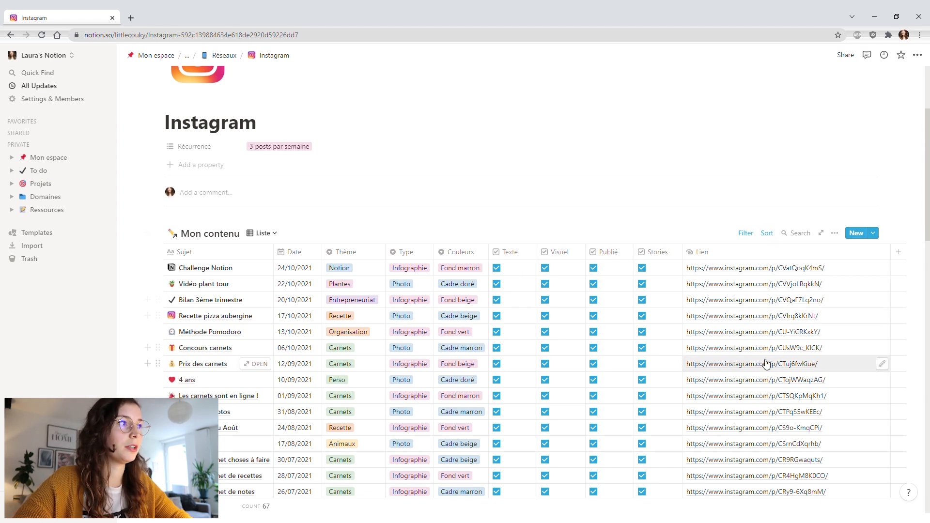
- Open the Challenge Notion entry, read its post text, close it and return to the Réseaux gallery
click(264, 269)
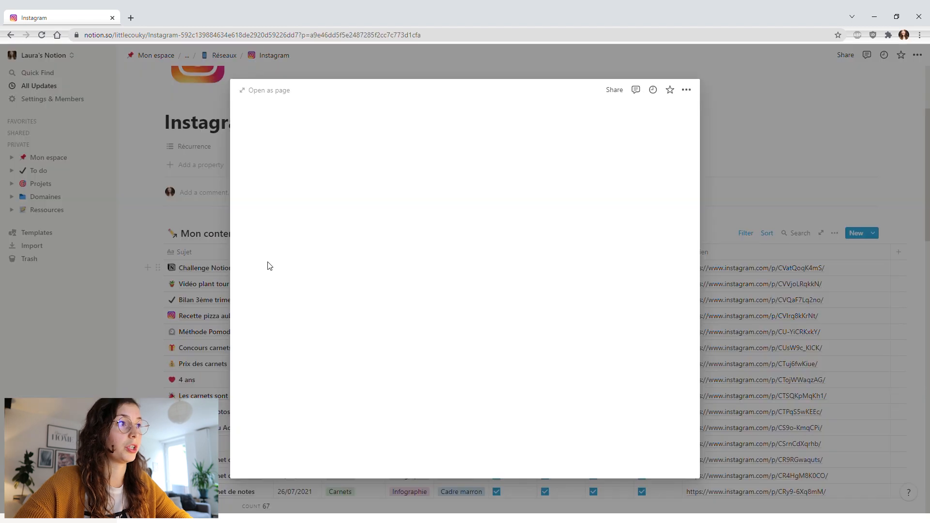
scroll(363, 290, down, 5)
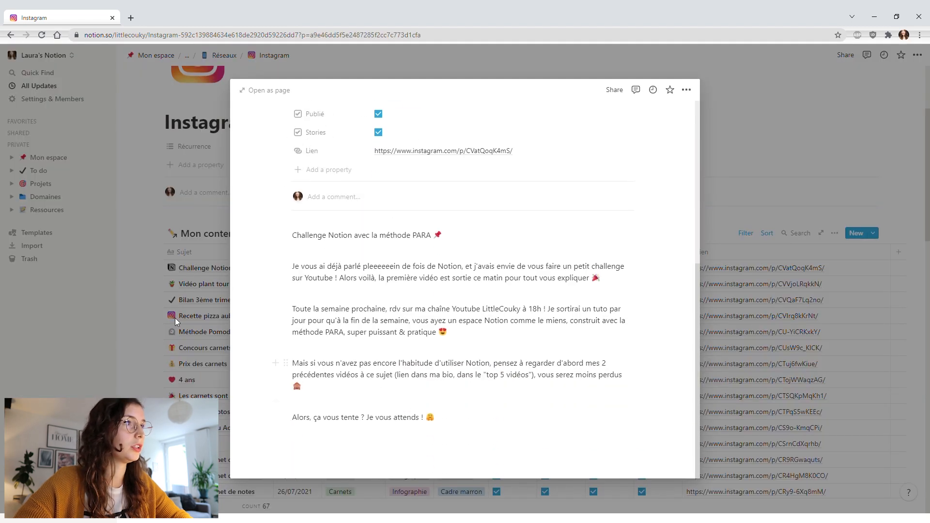
click(146, 295)
click(224, 55)
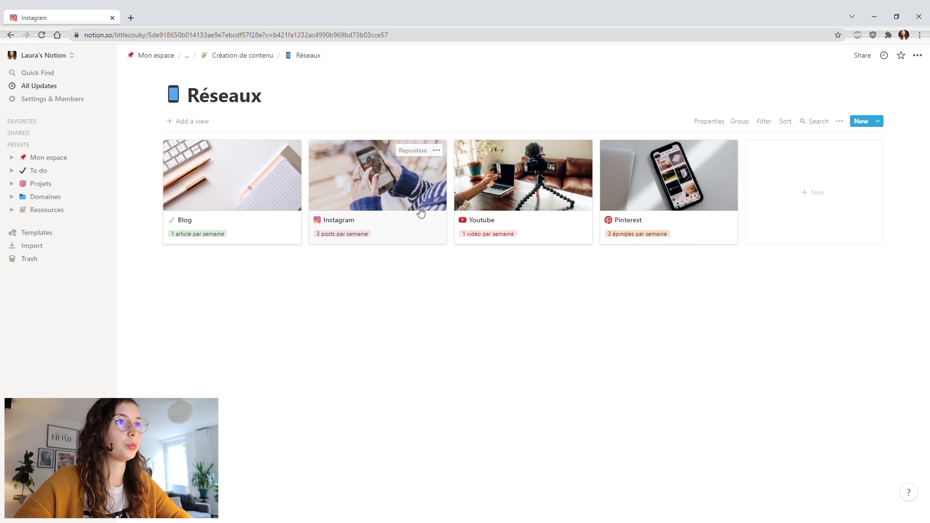
- Open the Youtube card as a full page and switch its Mon contenu database to the Calendrier view
click(524, 187)
click(263, 91)
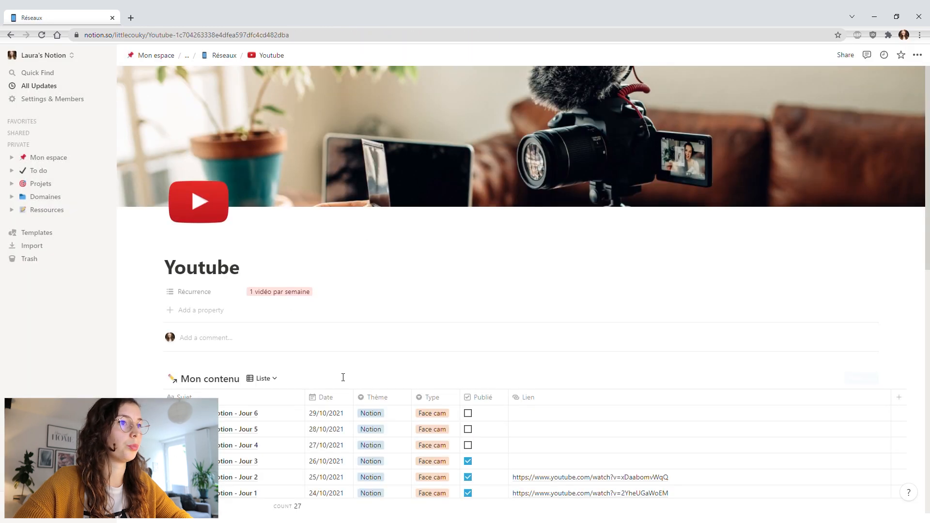
scroll(343, 378, down, 5)
scroll(315, 340, up, 2)
click(261, 234)
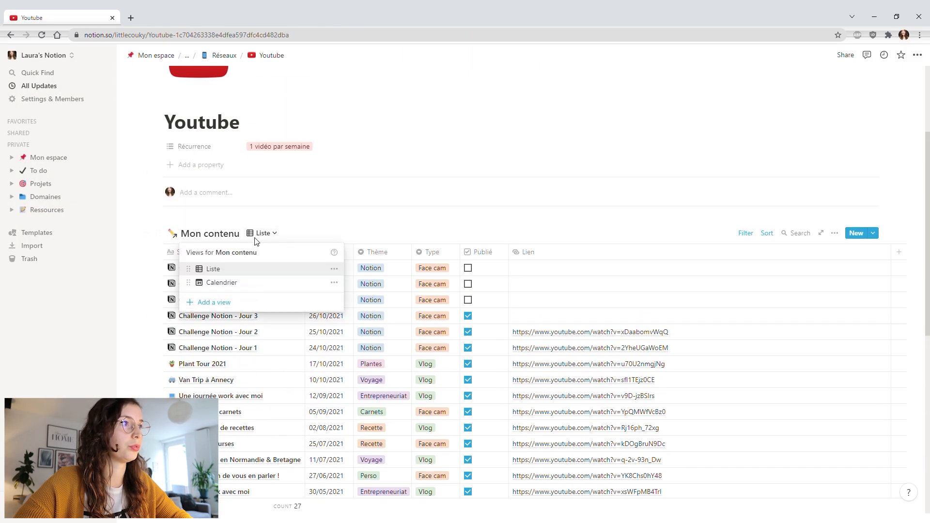
click(213, 283)
scroll(477, 223, up, 3)
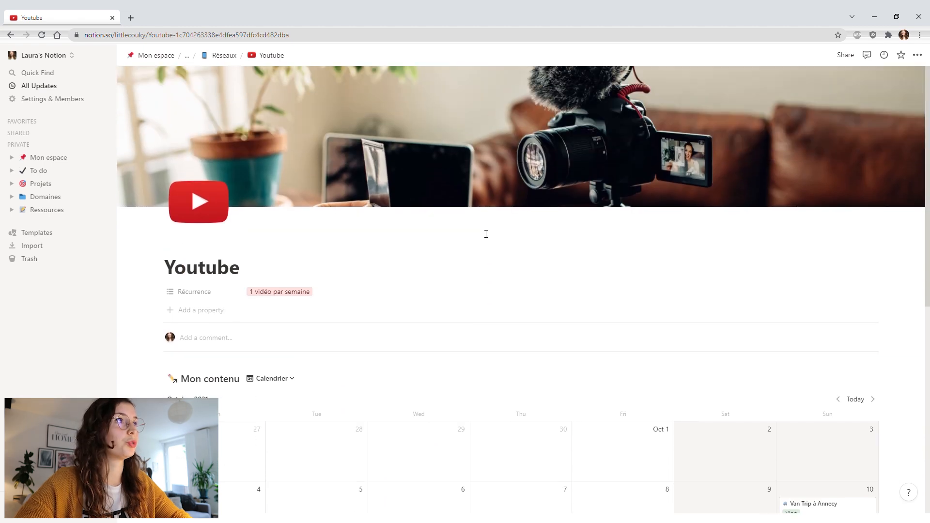
- Go back through Réseaux to the Création de contenu page and look over its gallery and toggle sections
click(220, 55)
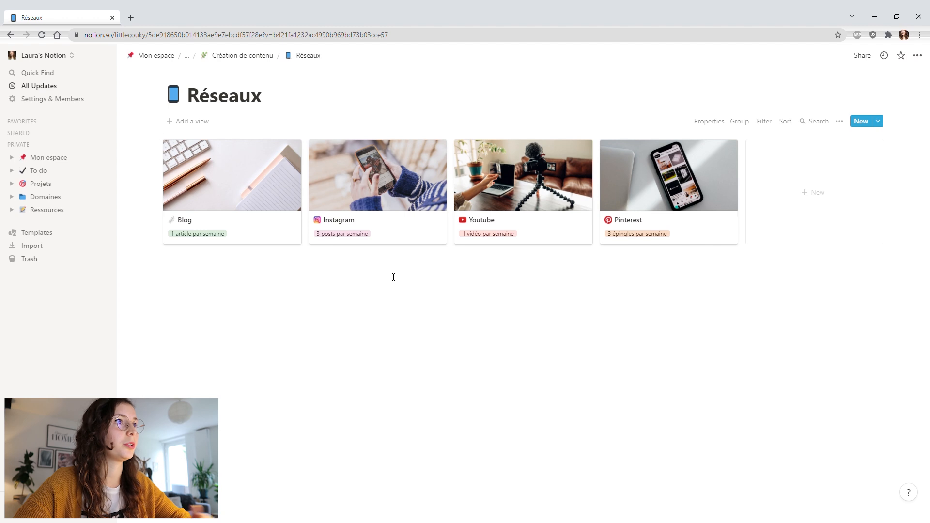
click(250, 56)
scroll(368, 256, down, 5)
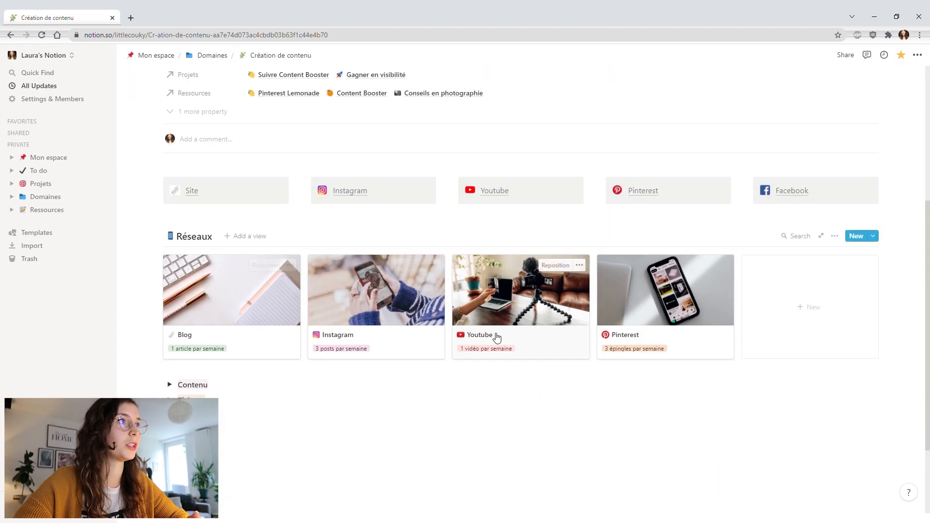
scroll(494, 336, up, 5)
- Return to the Domaines gallery, preview the Entrepreneuriat domain's properties and toggles, and close the preview
click(212, 54)
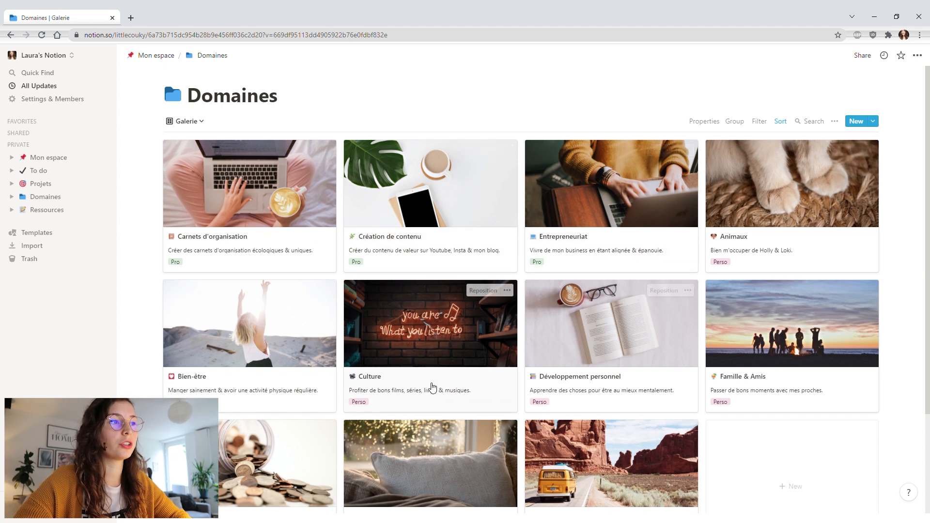
click(585, 194)
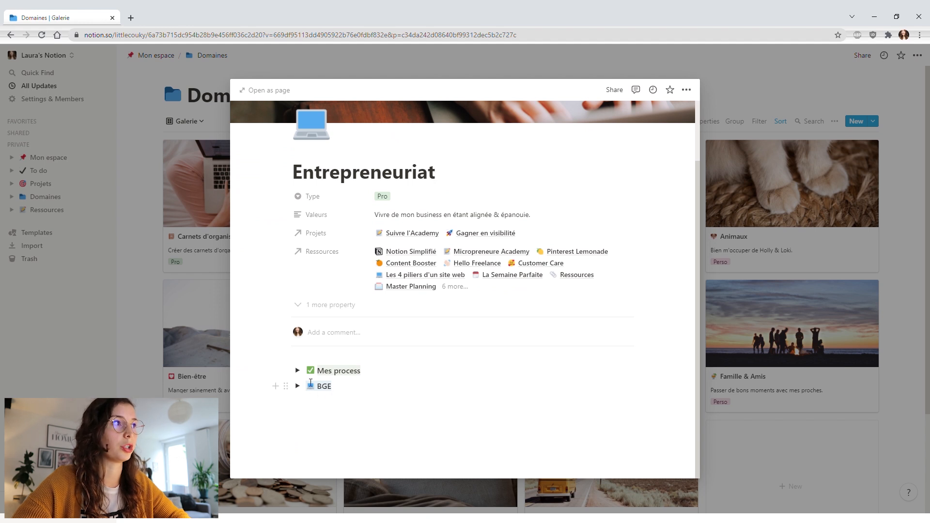
click(138, 279)
- Preview the Animaux domain, collapse the Loki toggle, and expand Holly's to view its details before collapsing it
click(795, 194)
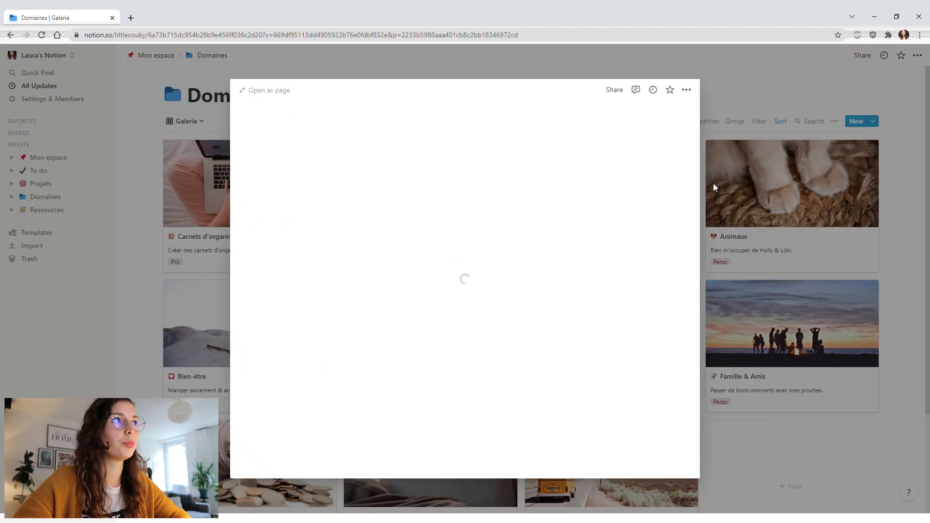
scroll(357, 291, down, 2)
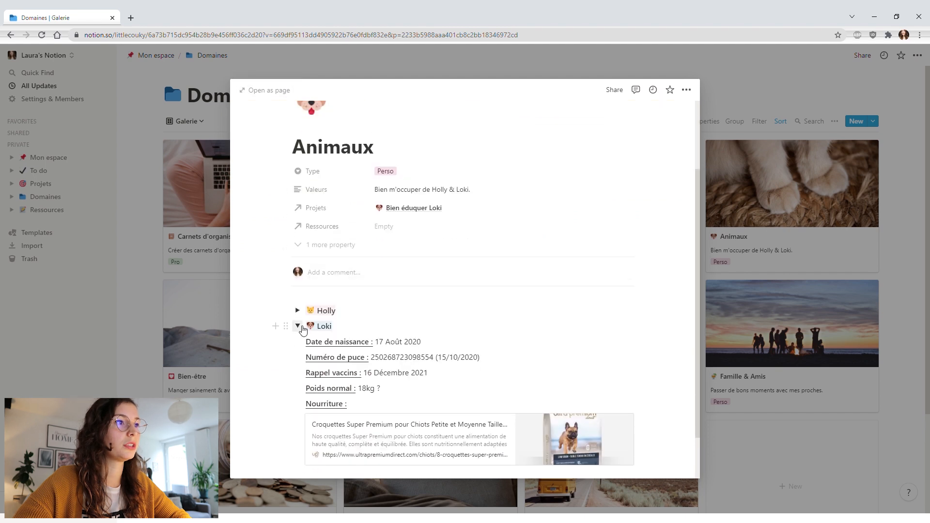
click(298, 326)
click(297, 370)
scroll(382, 227, down, 4)
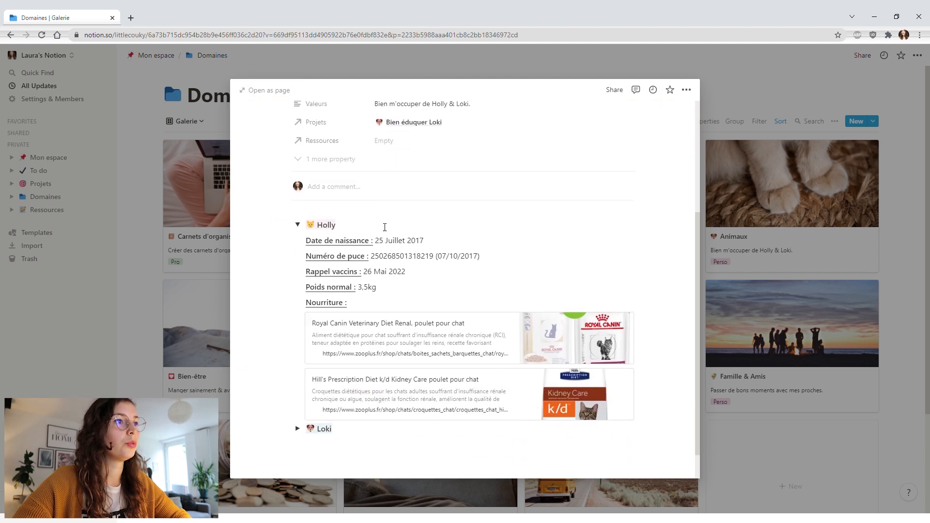
click(297, 198)
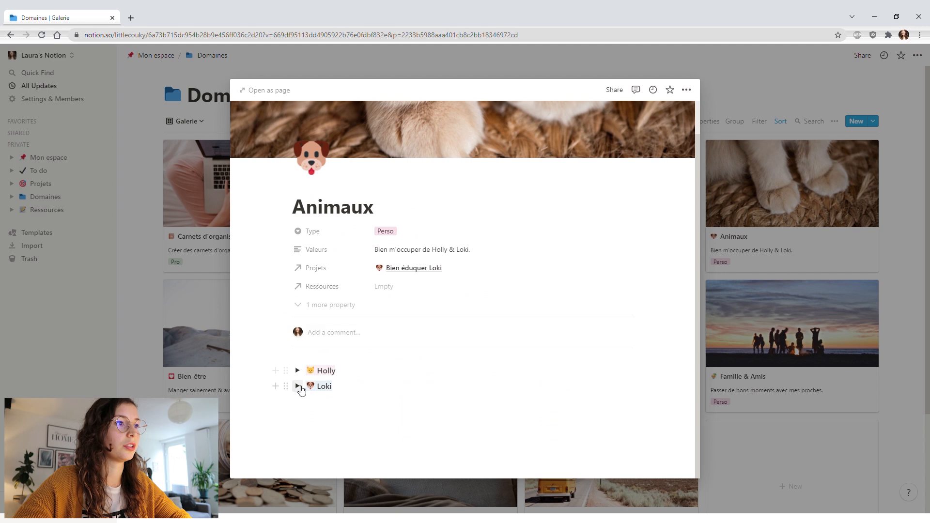
- Expand the Loki toggle to view its details, collapse it again and close the Animaux preview
click(298, 386)
scroll(339, 339, down, 3)
scroll(315, 341, up, 1)
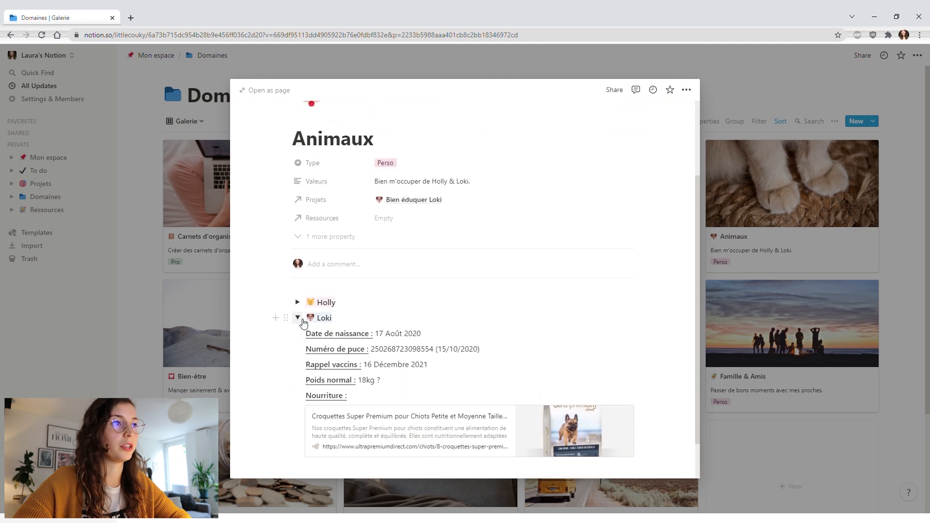
click(298, 318)
click(762, 83)
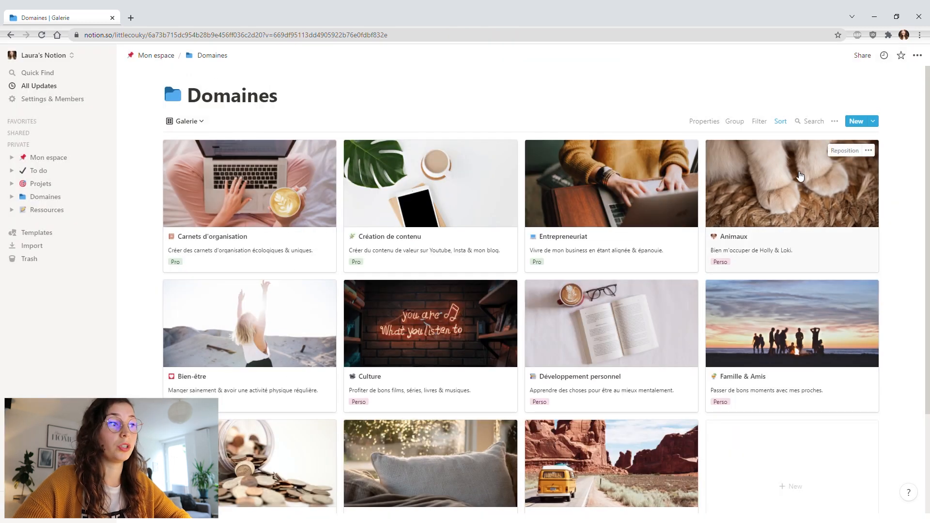
- Preview the Bien-être and Culture domains one after the other, closing each preview
click(332, 284)
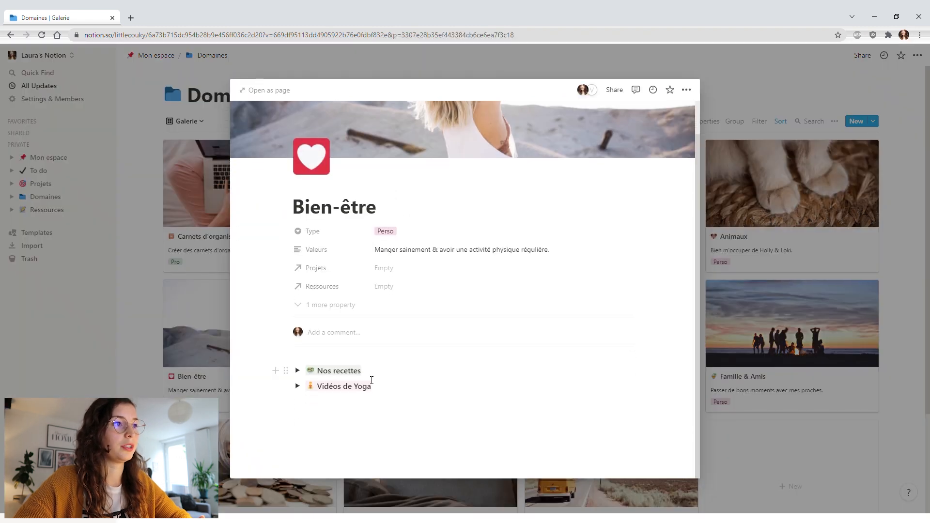
click(129, 349)
click(419, 312)
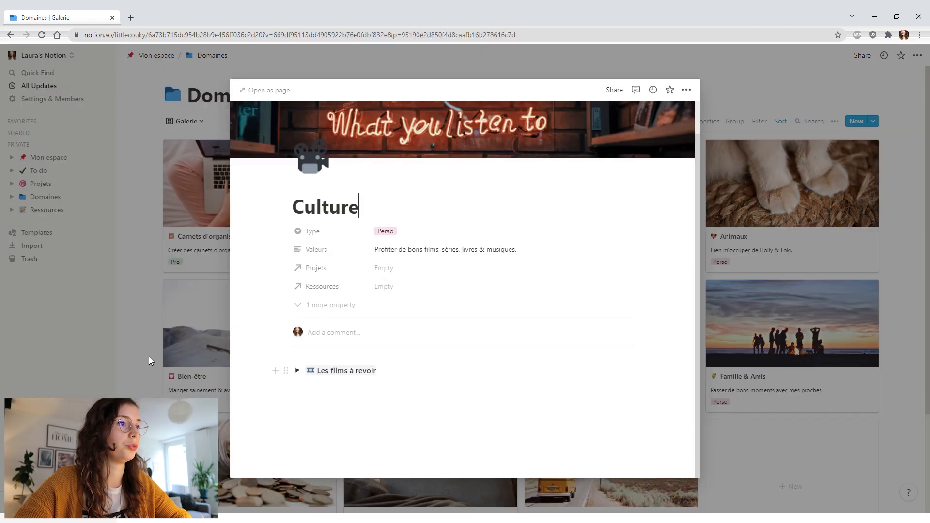
click(150, 358)
- Preview the Développement personnel and Famille & Amis domains in turn, closing each preview
click(617, 333)
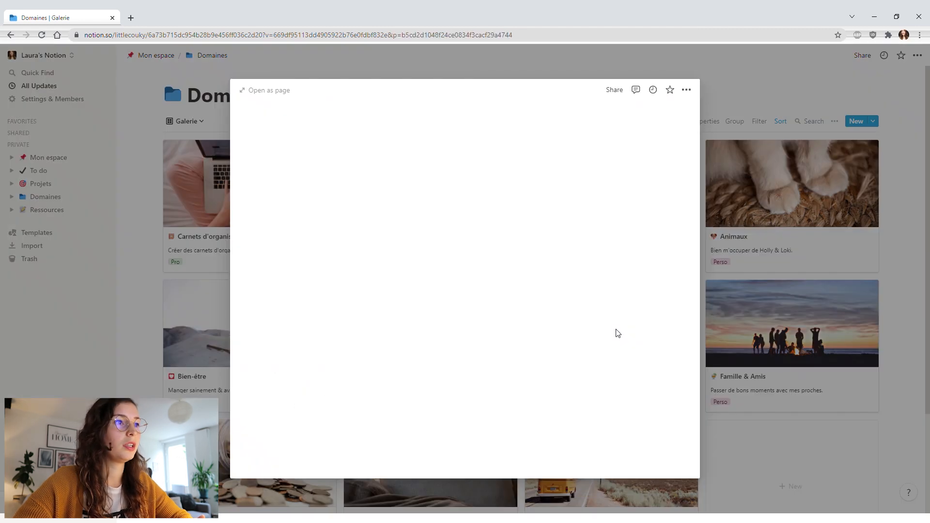
scroll(338, 353, down, 2)
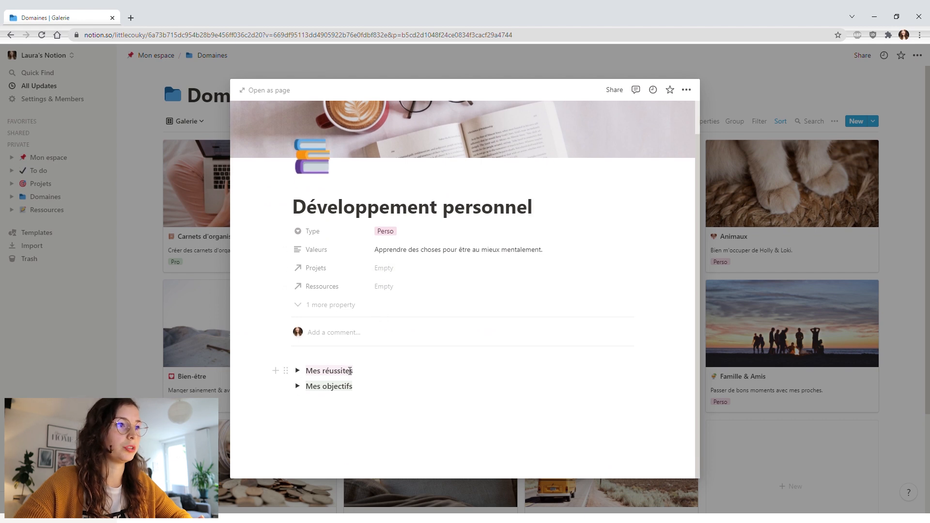
click(151, 334)
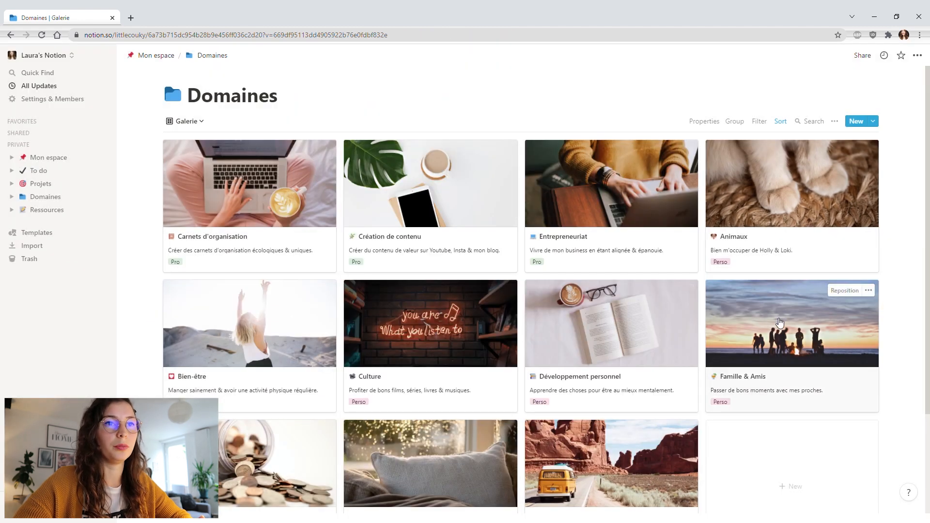
click(780, 322)
scroll(397, 346, down, 2)
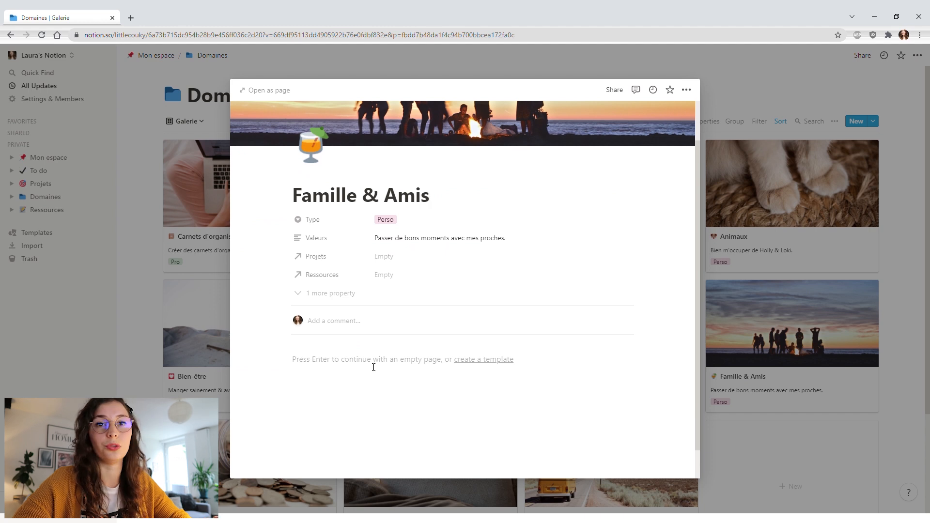
click(170, 324)
- Preview the Finances and Maison domains in the gallery's last row, closing each preview
scroll(170, 324, down, 3)
click(270, 367)
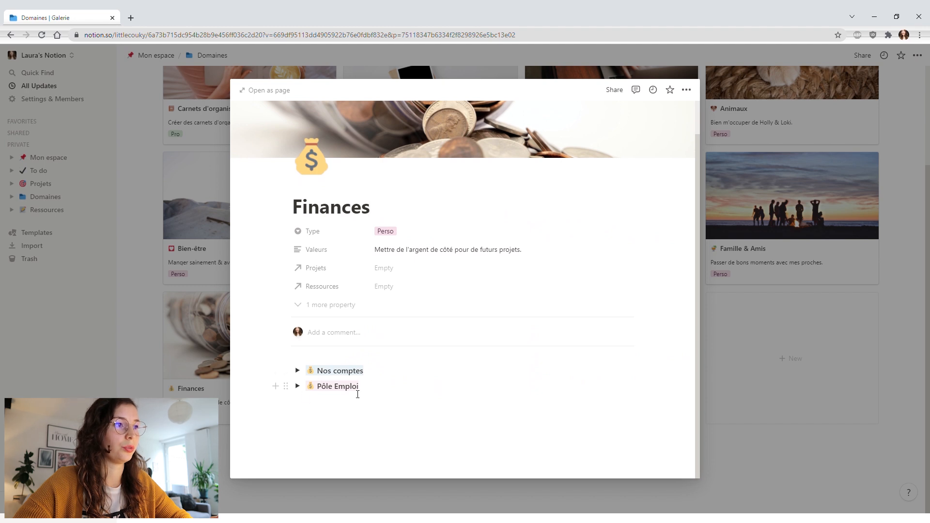
click(151, 348)
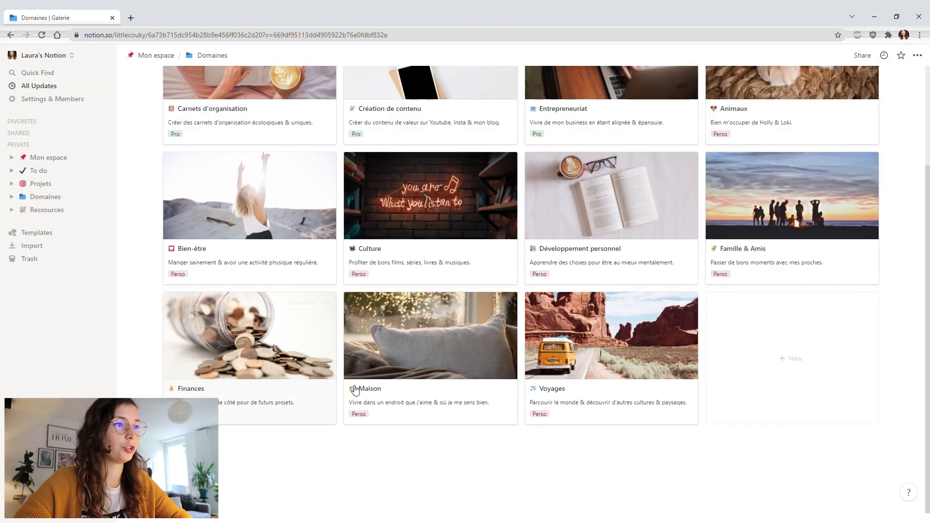
click(413, 352)
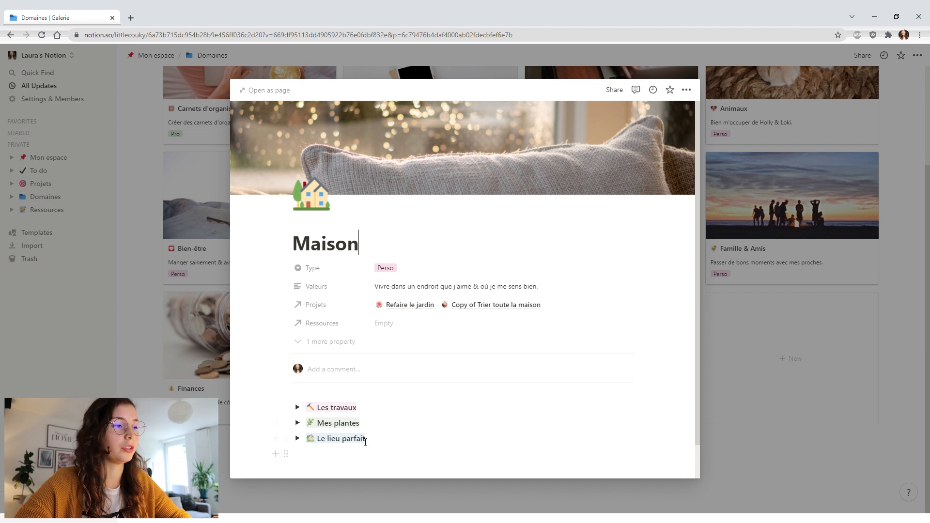
click(213, 418)
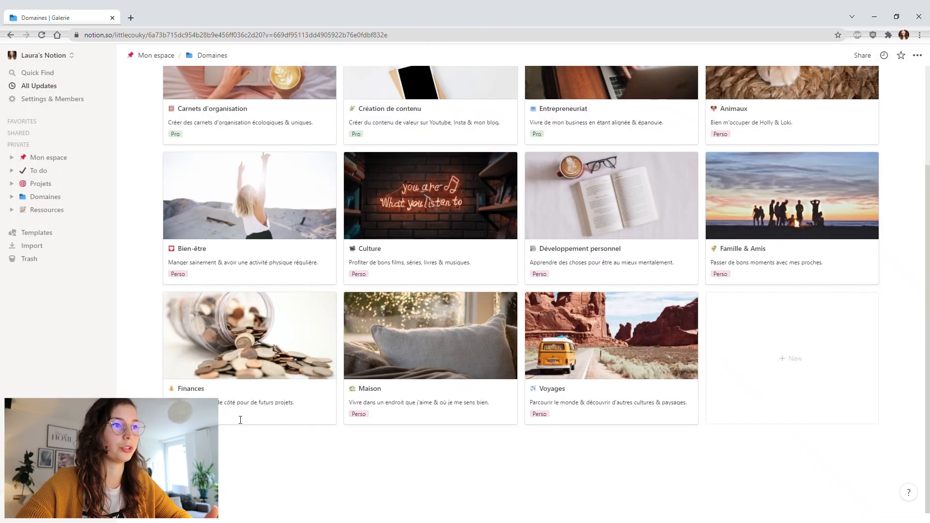
- Preview the Voyages domain, close it and look over the whole Domaines gallery
click(623, 341)
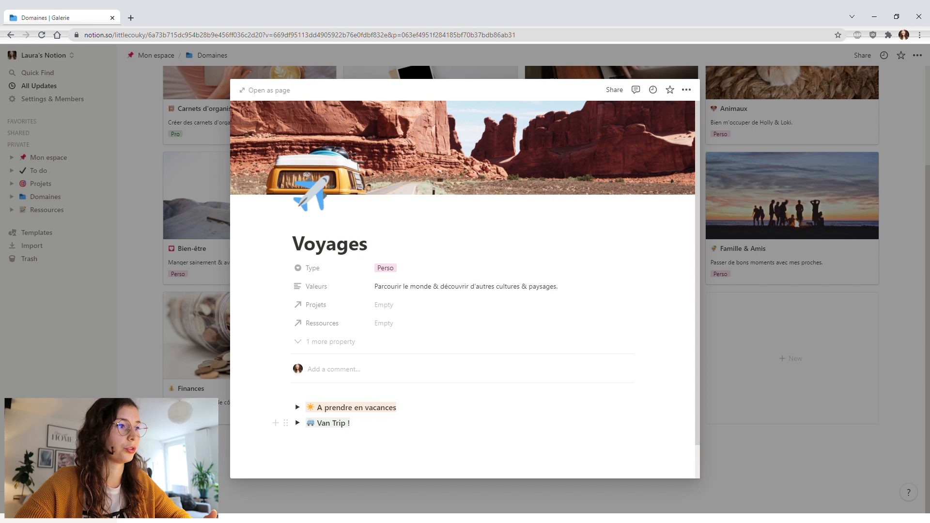
key(Escape)
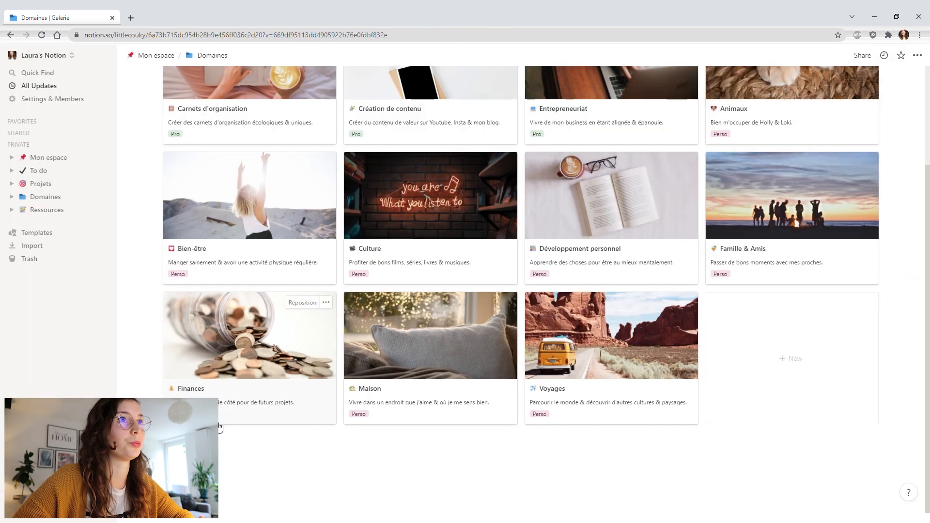
scroll(483, 235, up, 3)
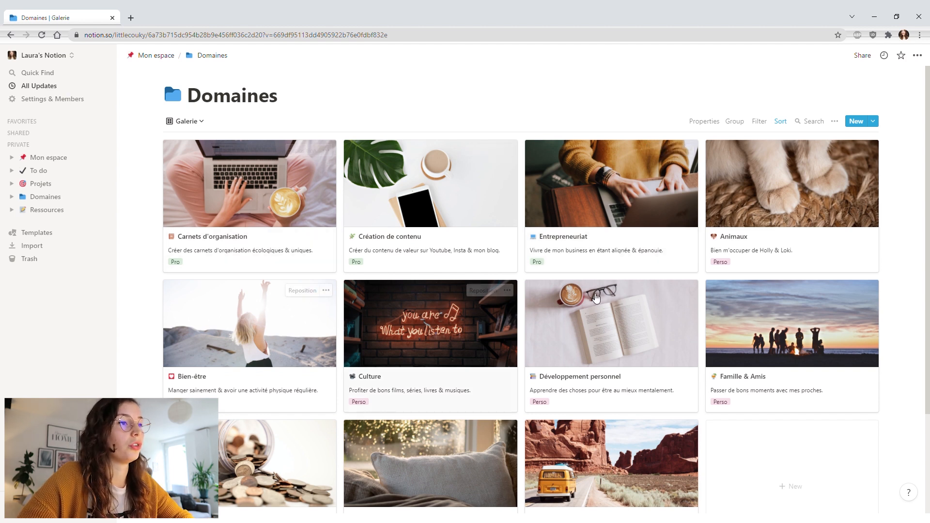
scroll(336, 296, down, 3)
scroll(336, 297, up, 3)
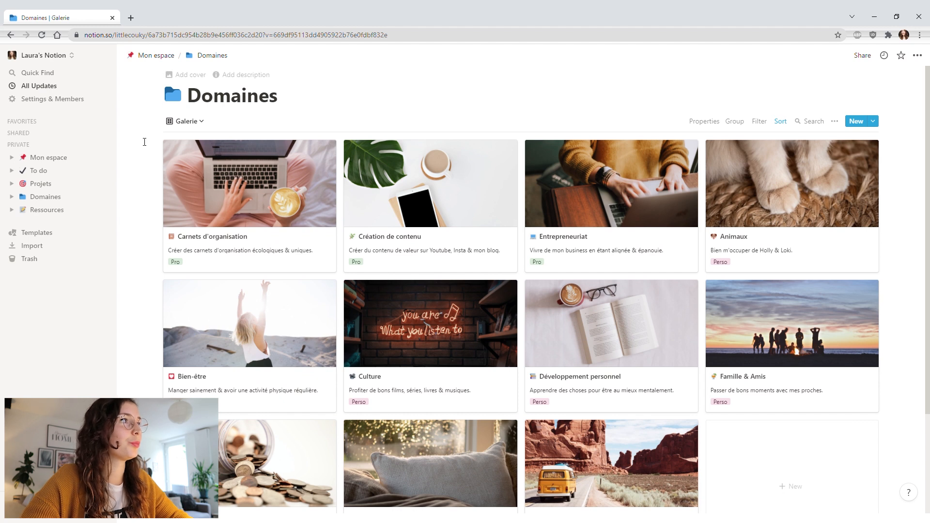
- Open the standalone Domaines database outside Mon espace and rename its title property to Domaines
click(160, 56)
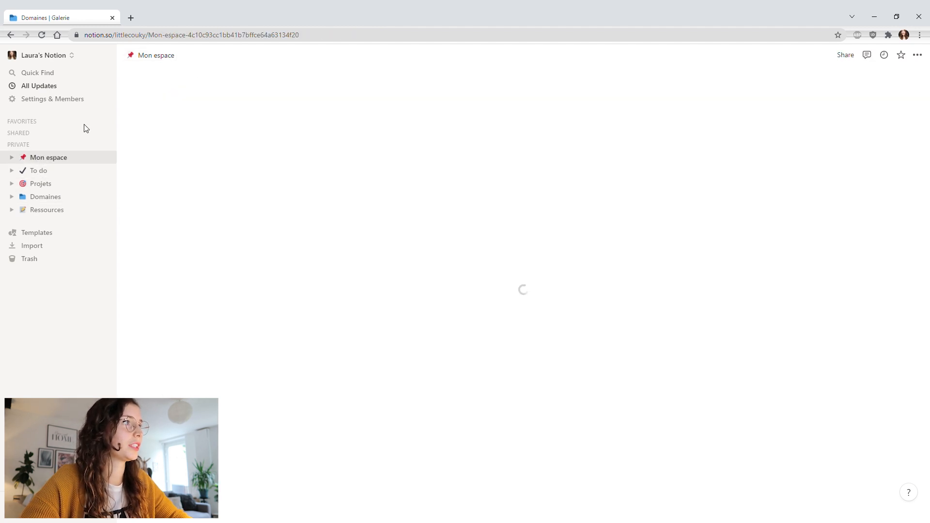
click(44, 201)
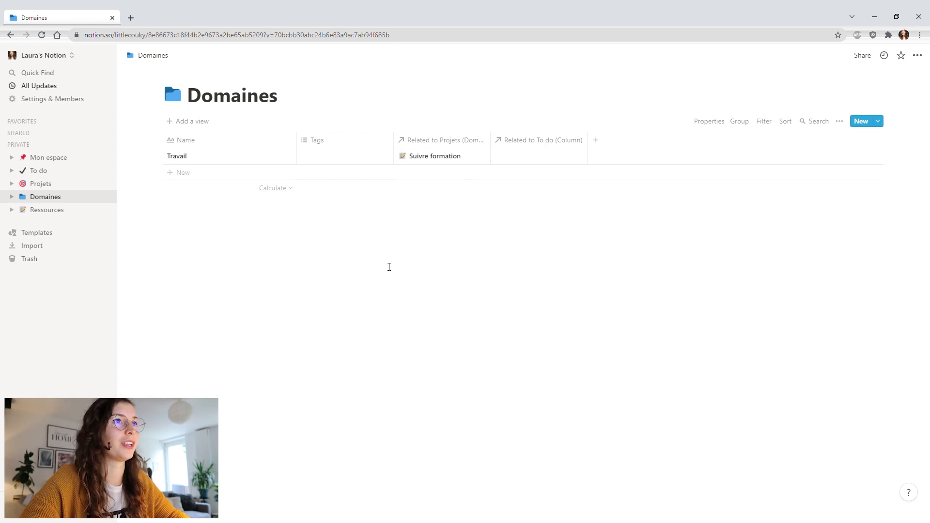
click(199, 140)
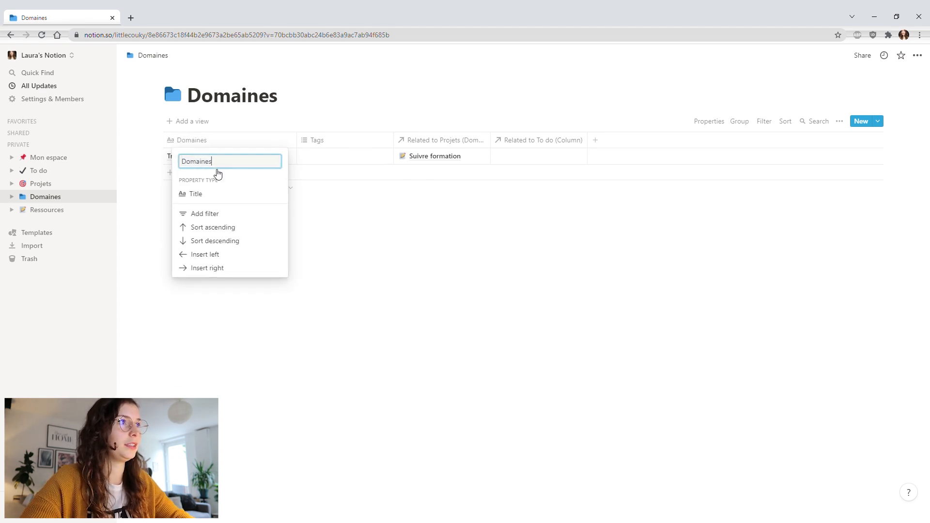
key(Return)
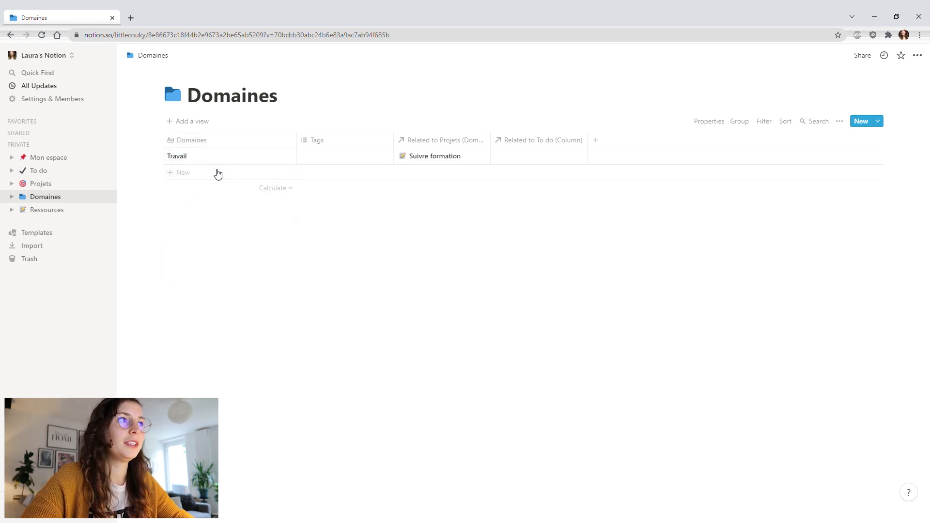
- Delete the Tags property from the Domaines table
click(328, 144)
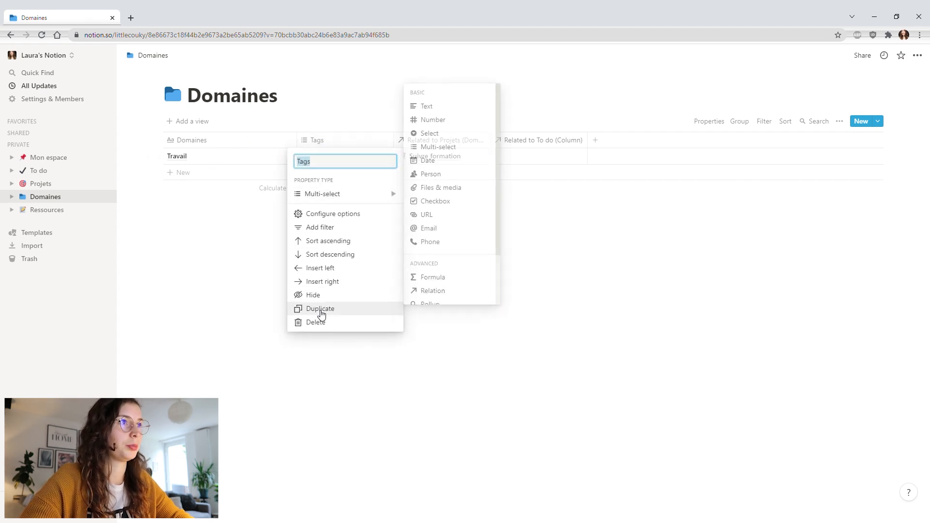
click(316, 320)
click(457, 286)
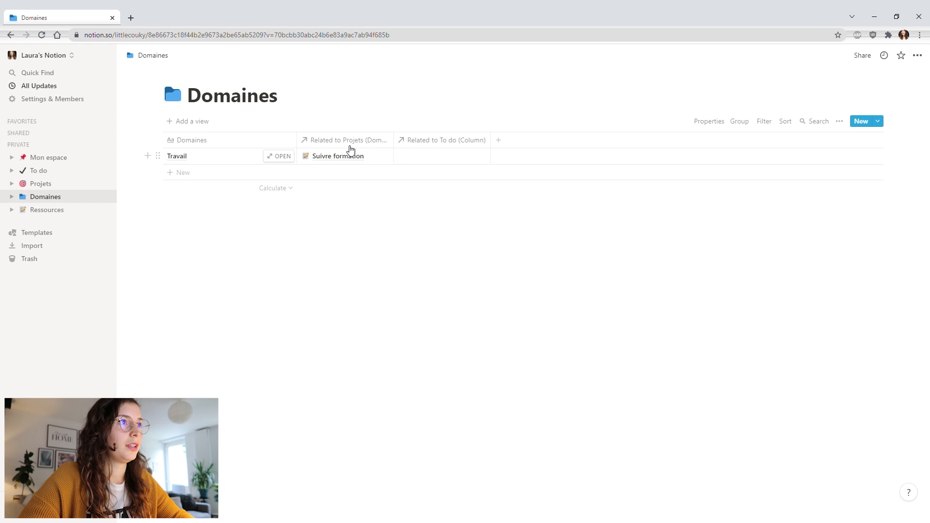
- Add a text property named Valeurs and place it directly after the Domaines title column
click(515, 142)
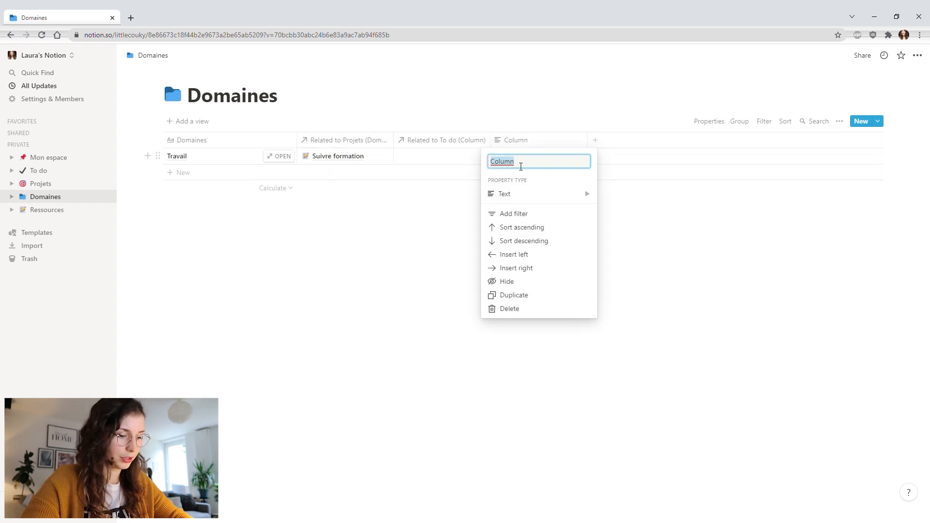
text(V)
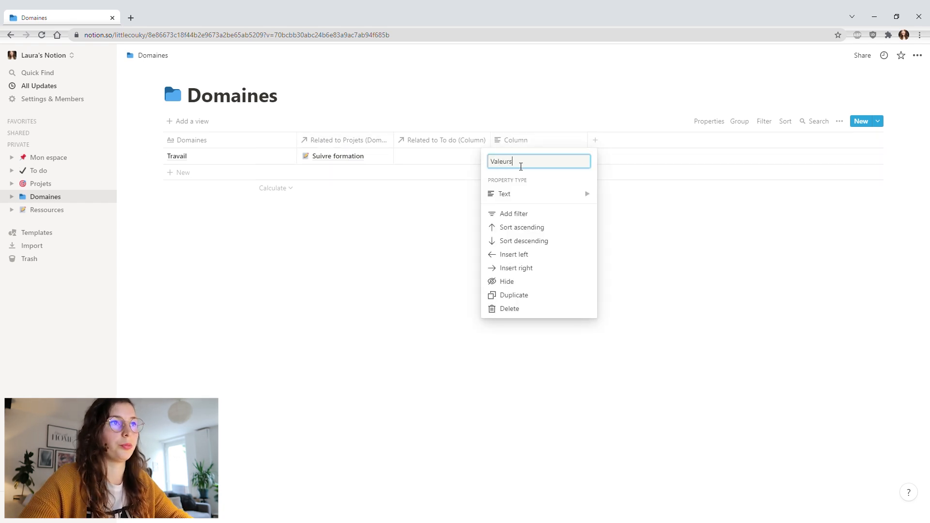
mouse_move(521, 194)
text(aleurs)
key(Return)
drag(513, 144, 325, 141)
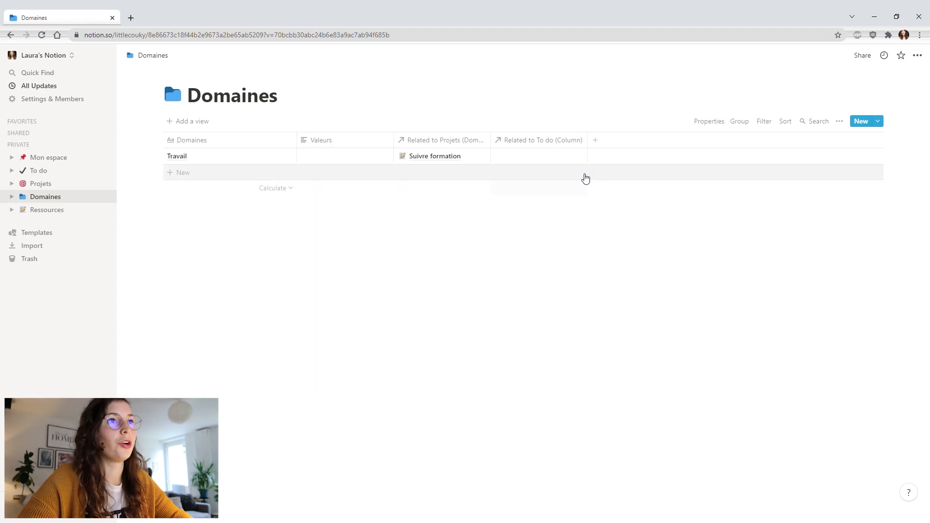
- Add a Select property named Type to the Domaines table
click(608, 146)
text(Tu)
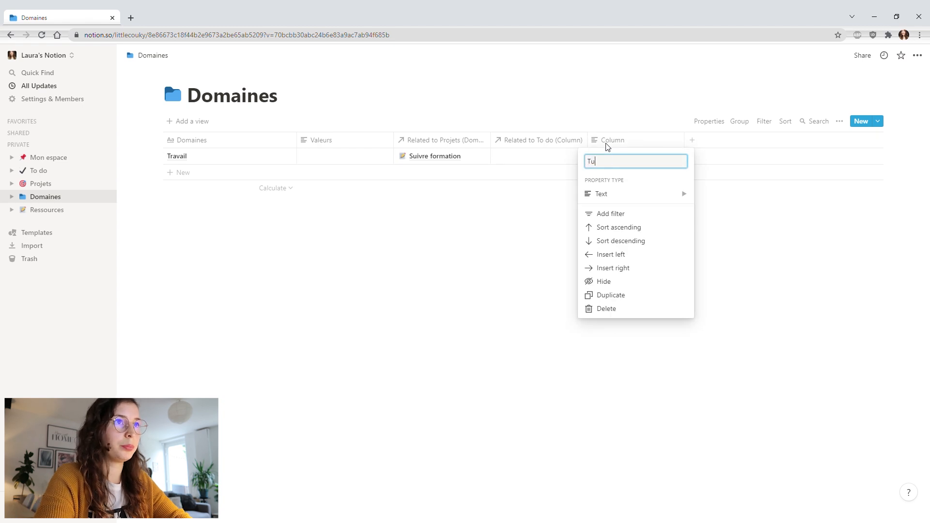
text(pe)
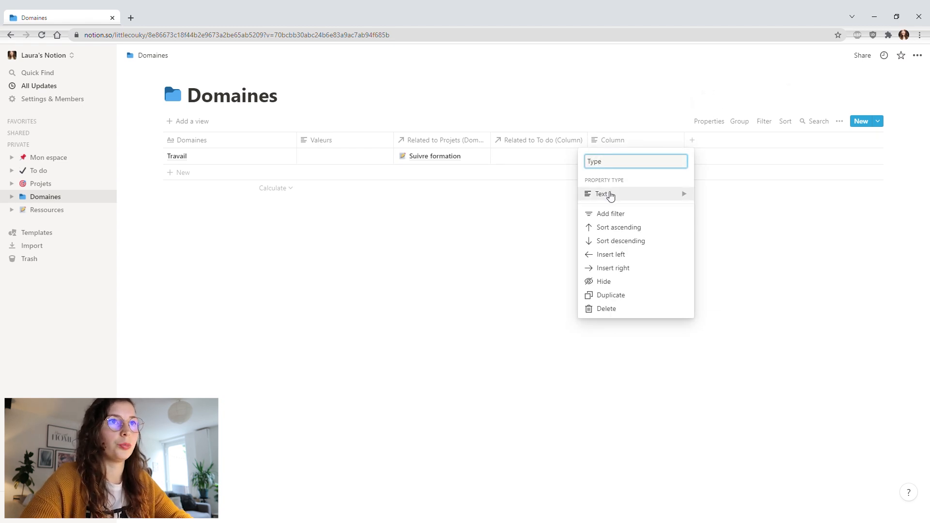
mouse_move(609, 194)
click(718, 137)
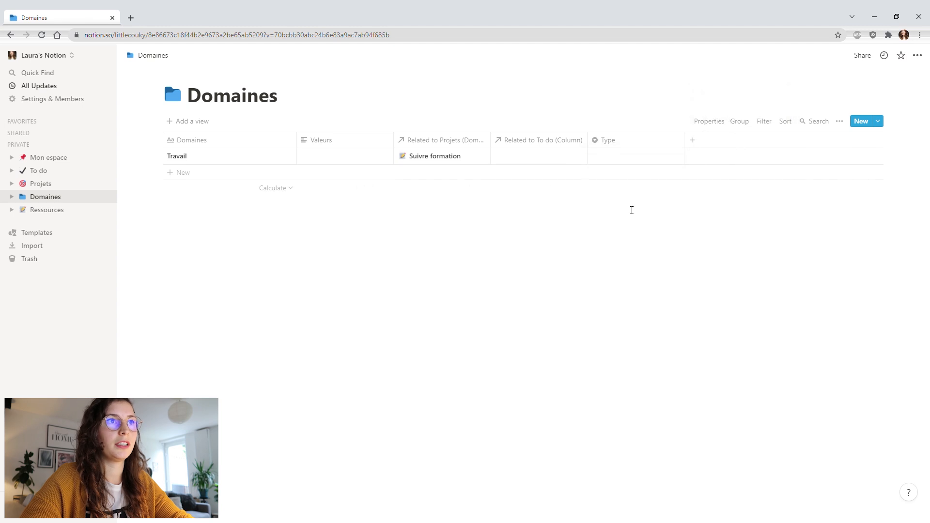
- Create the Type options Pro and Perso from the Travail row, with Perso as its final value
click(630, 162)
text(Pro)
key(Return)
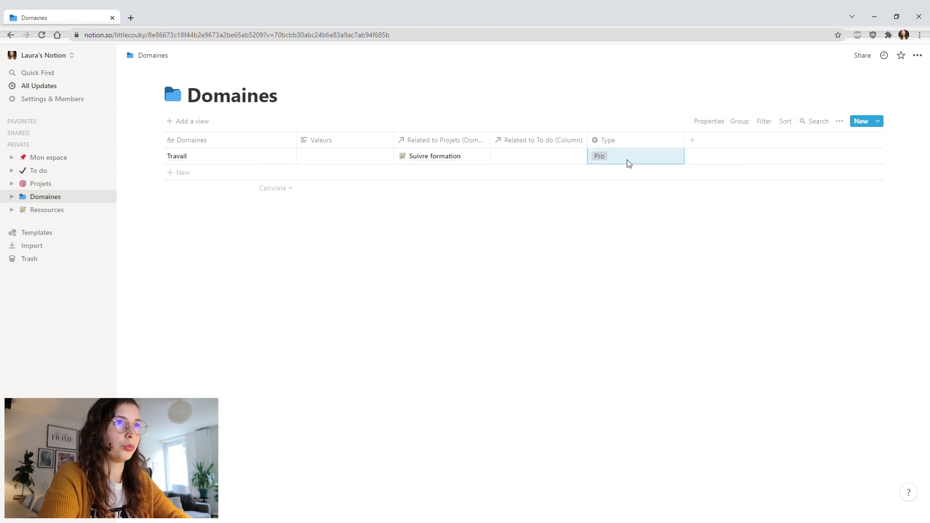
text(Perso)
key(Return)
- Color the Pro option green and the Perso option pink in the Type property
click(631, 162)
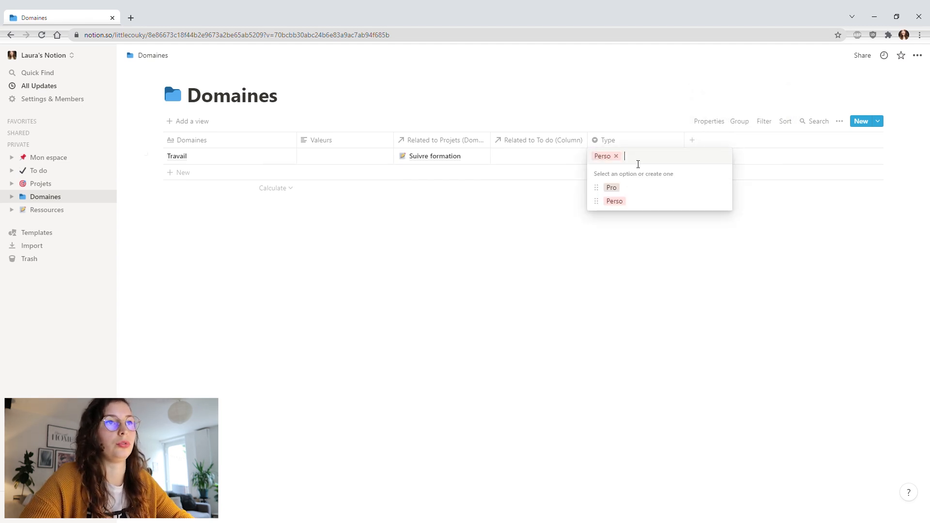
click(726, 189)
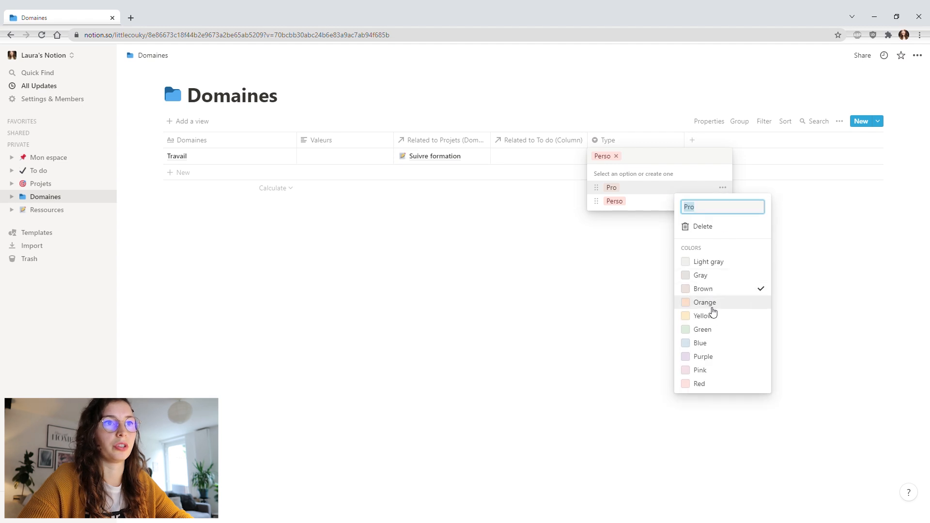
click(711, 329)
click(642, 207)
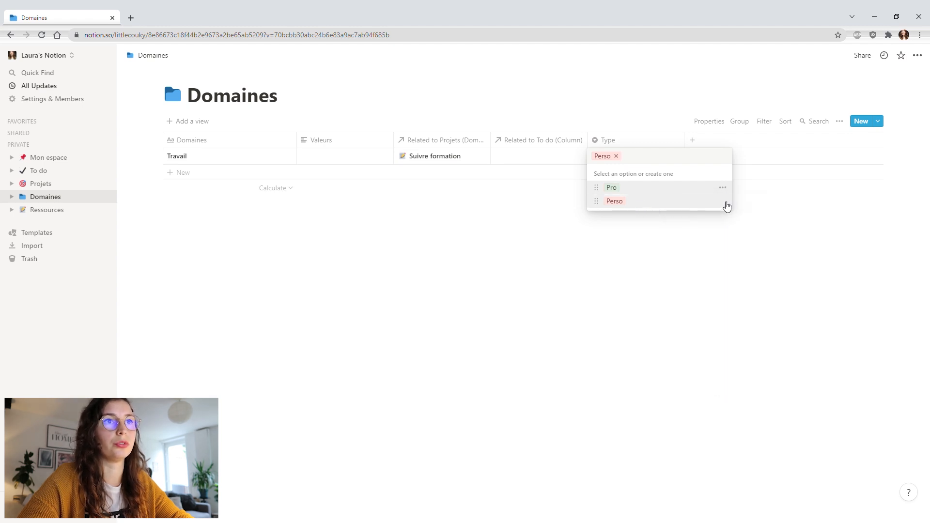
click(723, 202)
click(704, 384)
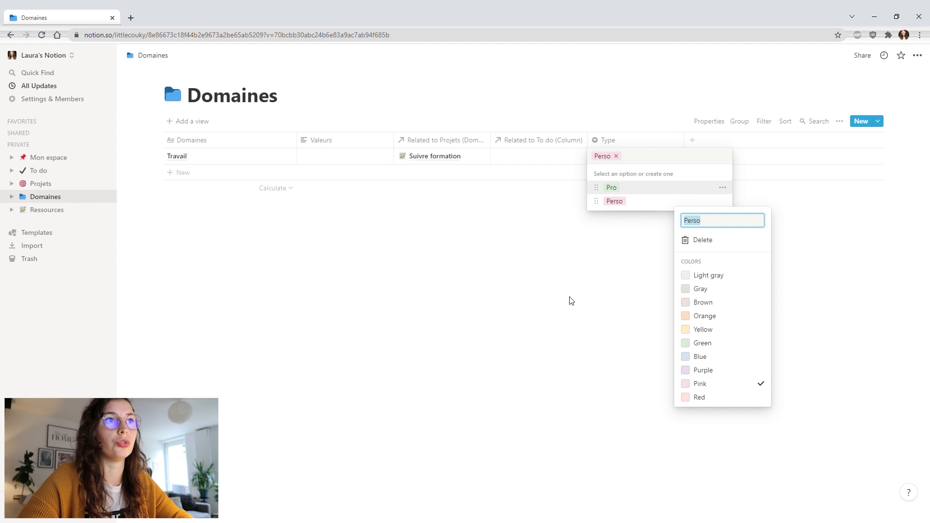
click(570, 300)
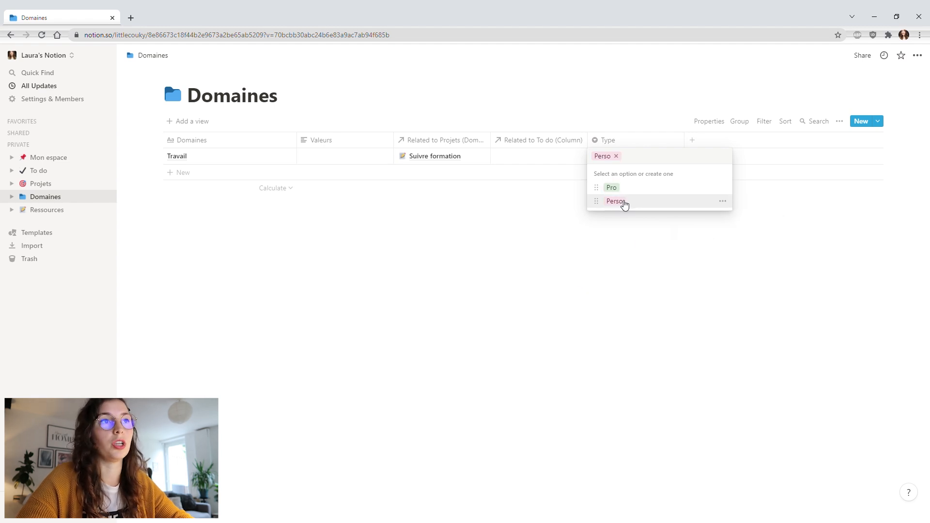
click(648, 256)
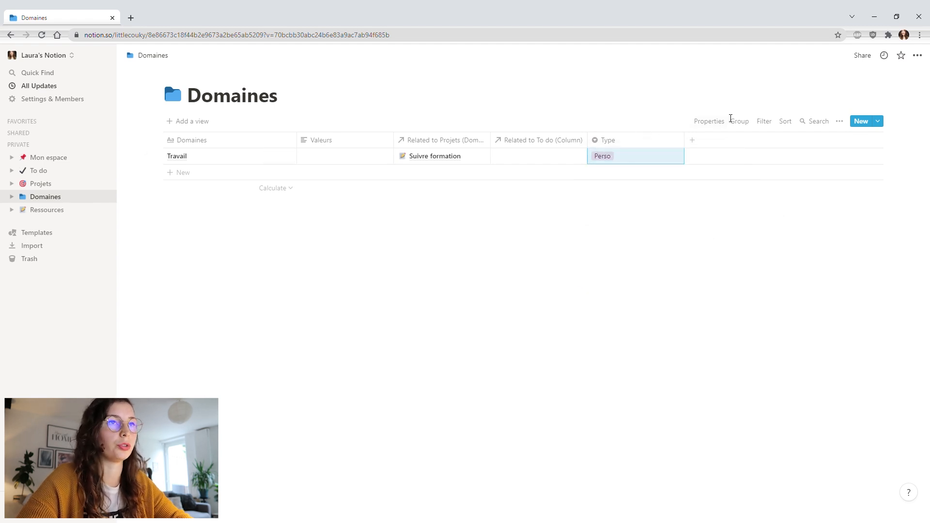
- Move the Type column directly after Valeurs and place the To do relation column before the Projets relation column
drag(623, 141, 455, 139)
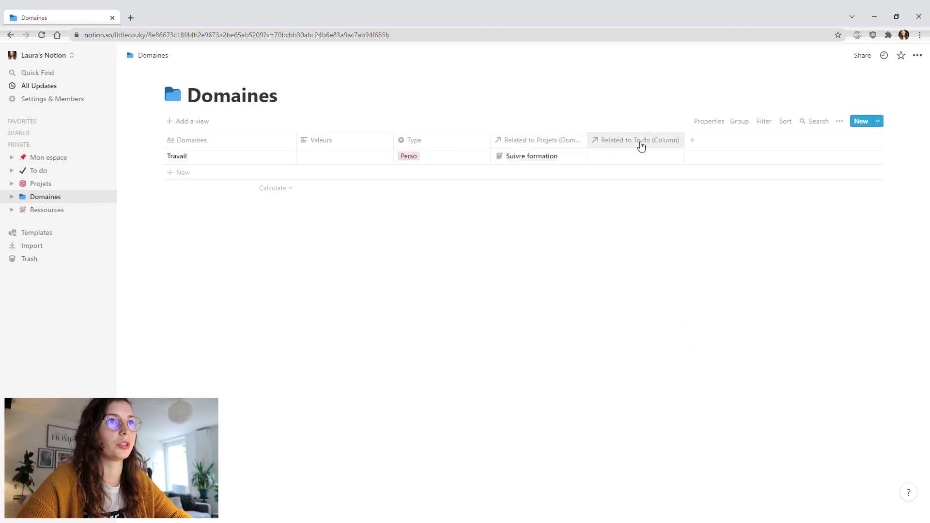
drag(625, 141, 540, 140)
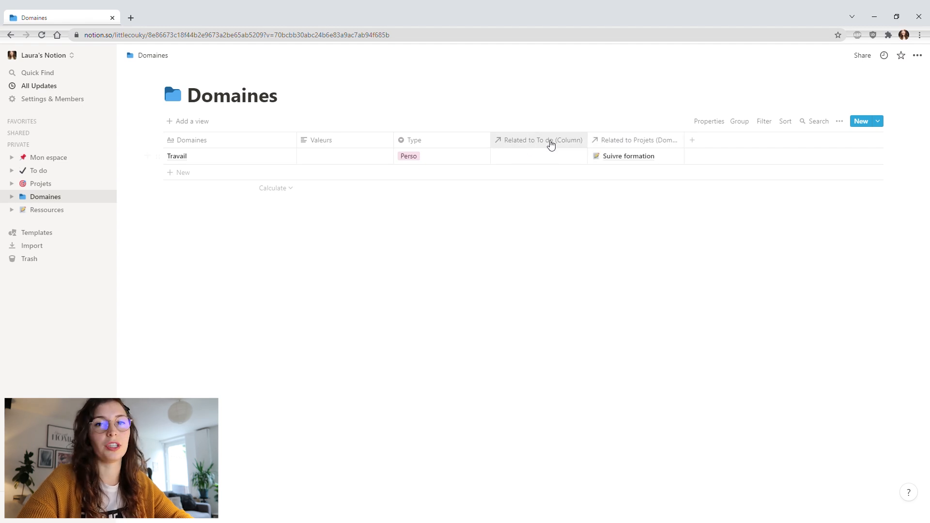
- Rename the two relation columns to To do and Projets
click(534, 146)
text(To do)
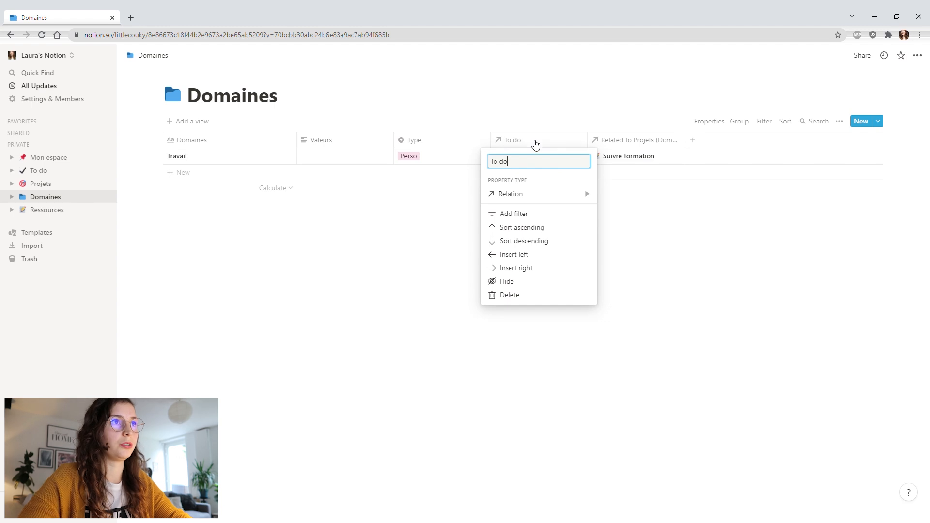
key(Return)
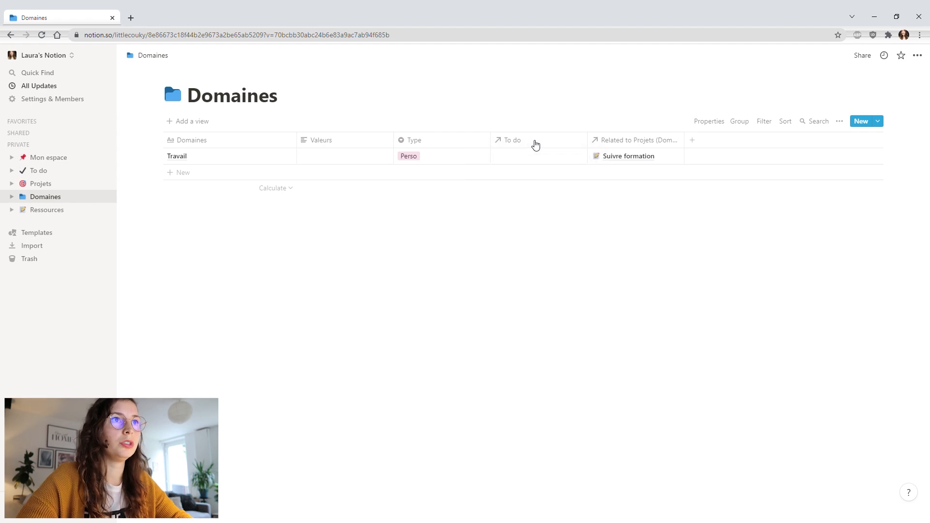
click(639, 141)
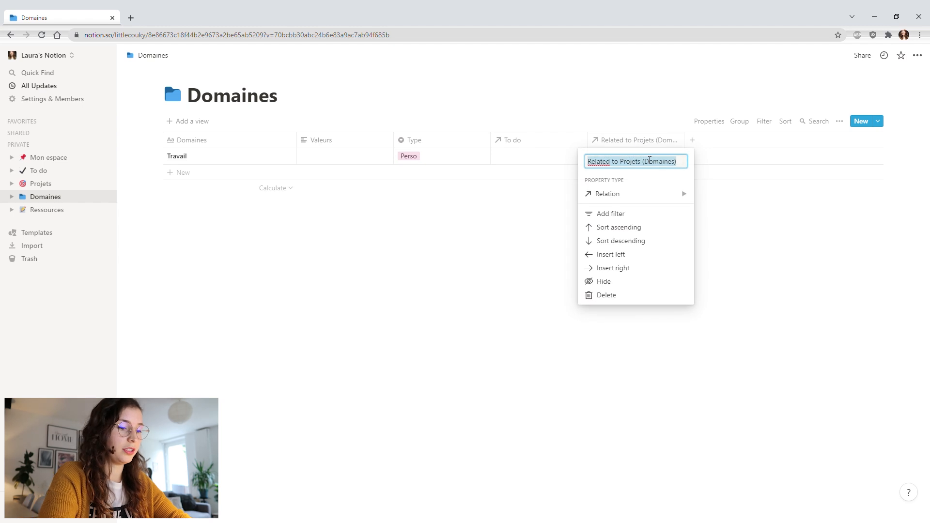
text(Projets)
key(Return)
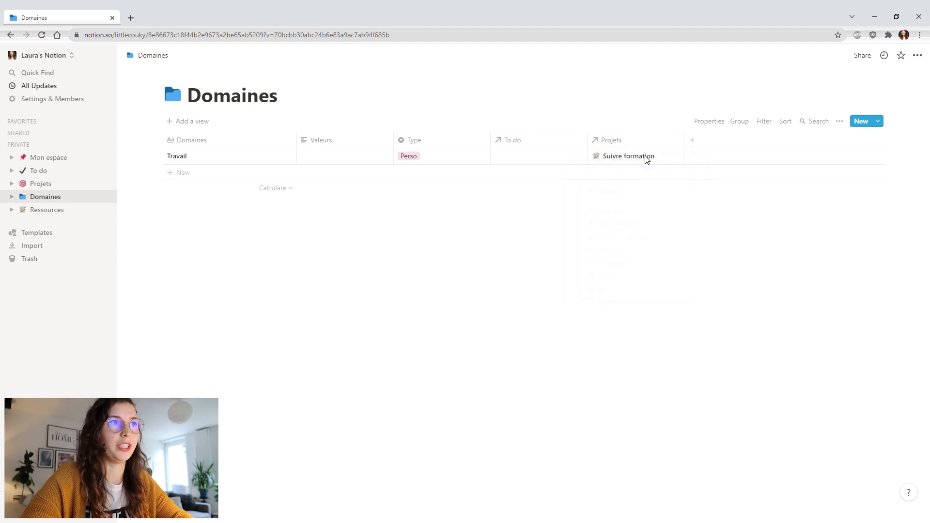
- Add a relation property named Ressources linked to the Ressources database outside Mon espace, check that database and return to Domaines
click(703, 141)
text(Ressources)
click(733, 196)
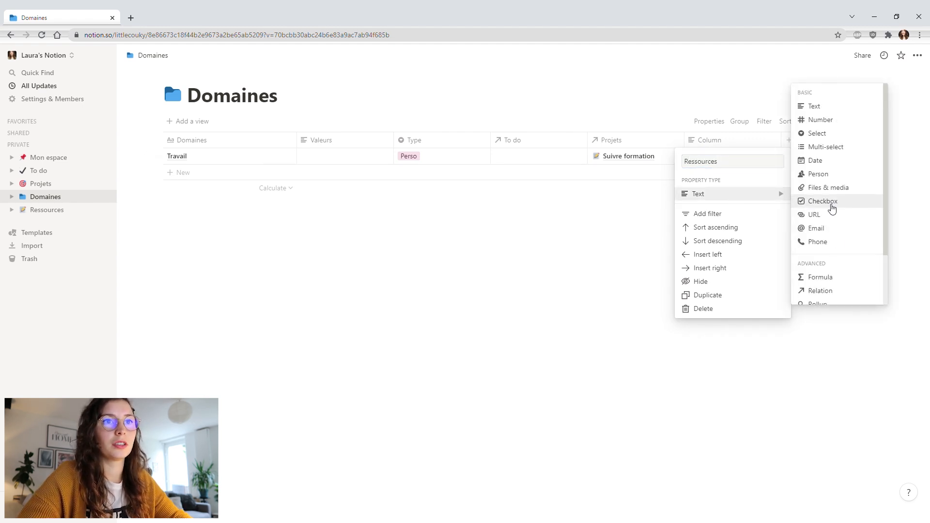
click(823, 292)
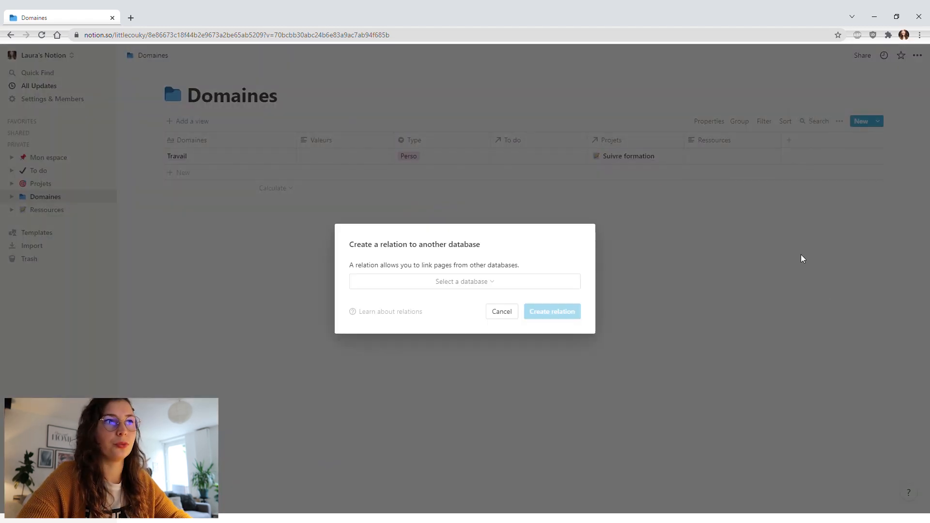
click(474, 284)
text(ressources)
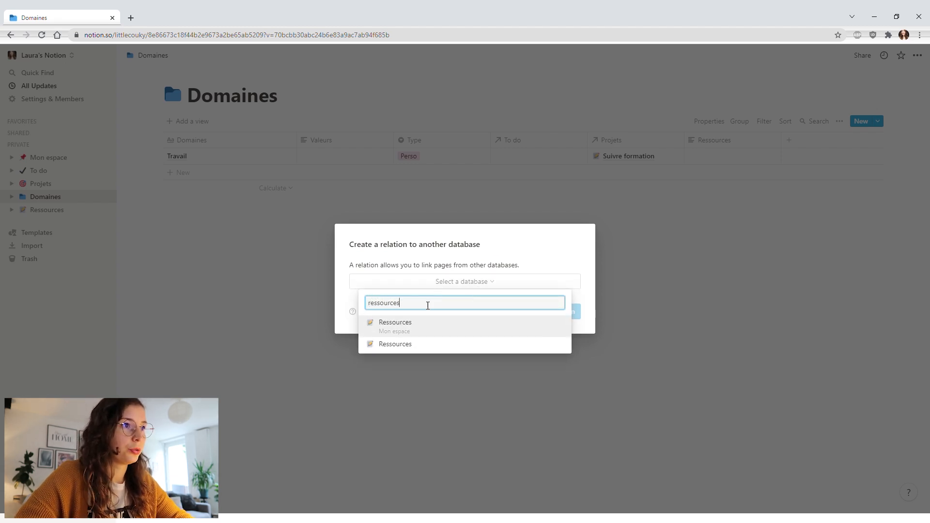
click(400, 344)
click(548, 316)
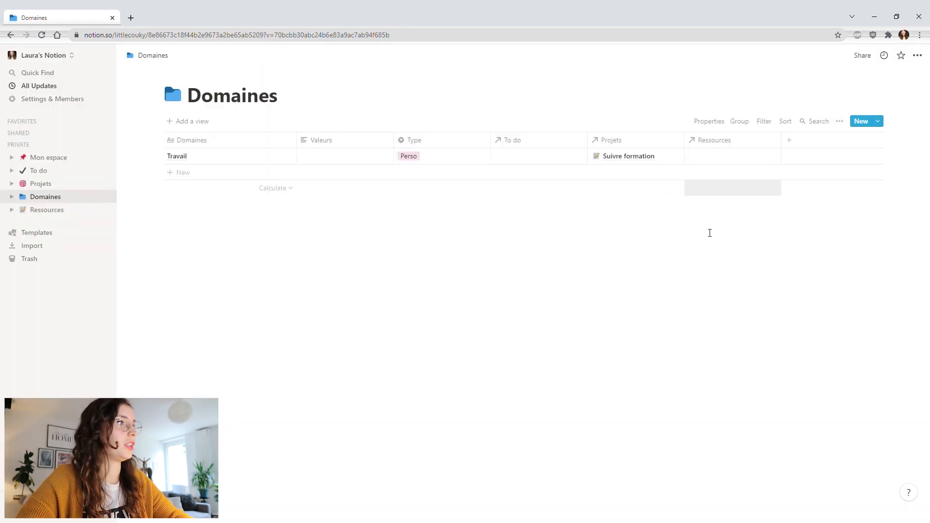
click(62, 216)
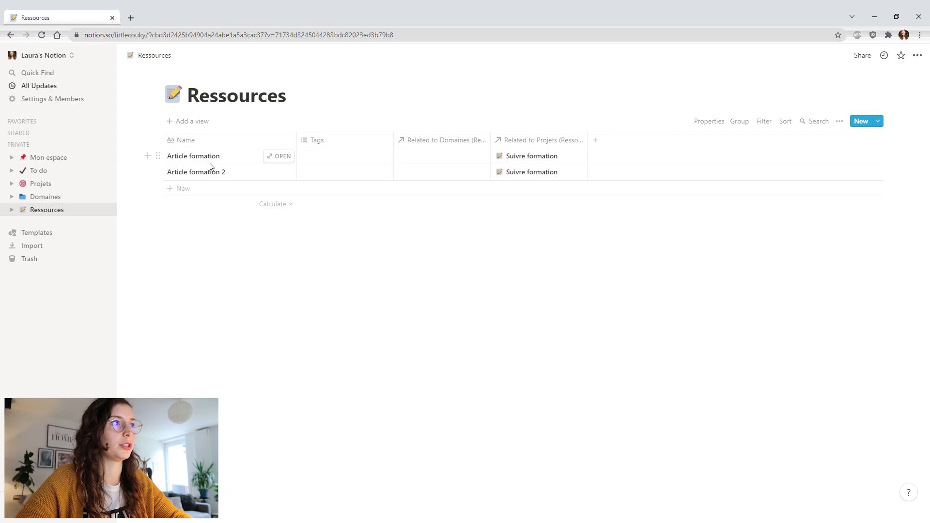
click(45, 197)
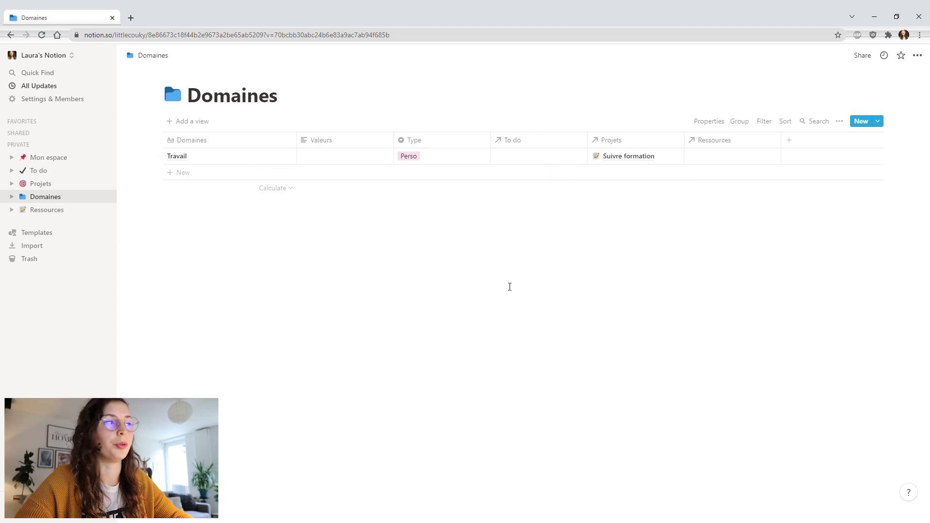
- In the Ressources database, relate Article formation to the Travail domain, and return to the Domaines database
click(47, 212)
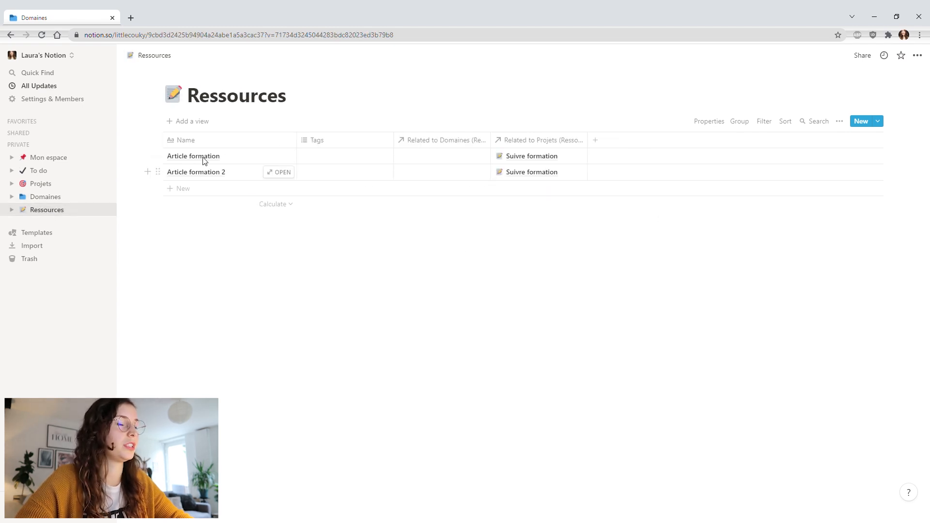
click(446, 156)
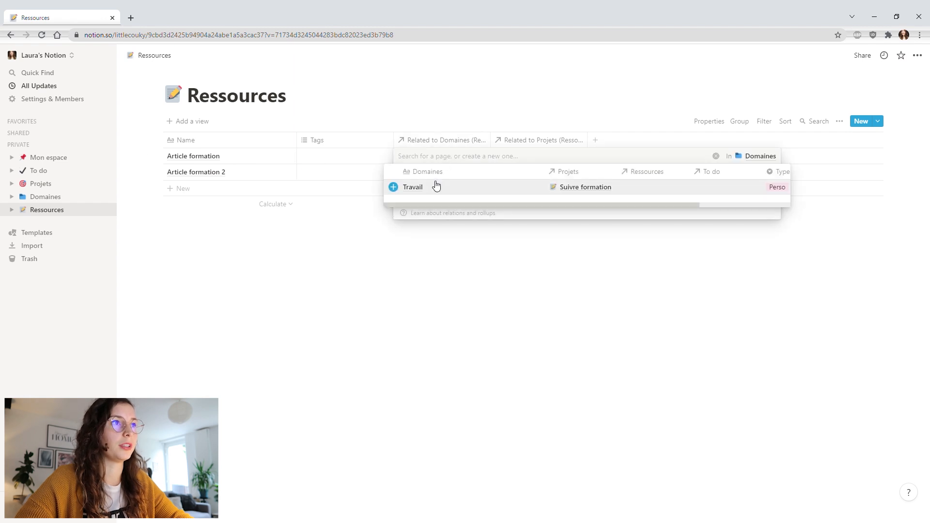
click(417, 187)
click(406, 318)
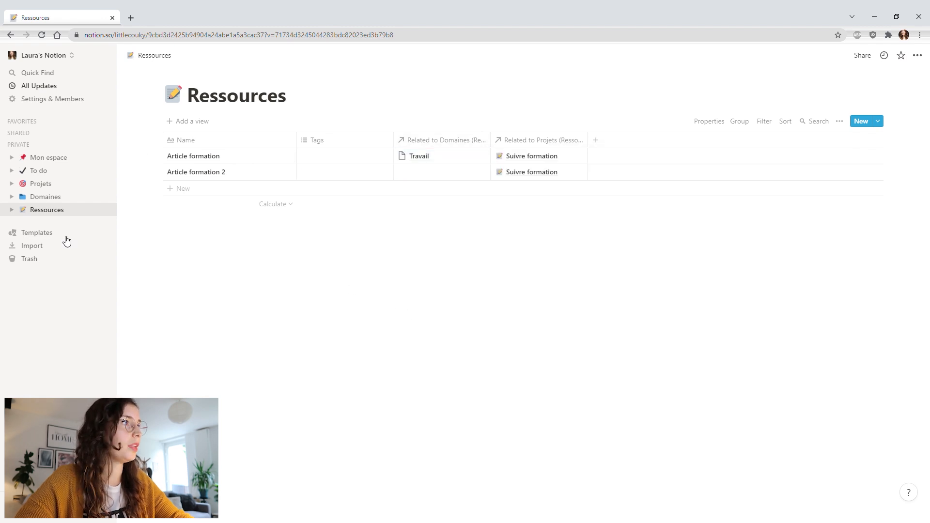
click(36, 197)
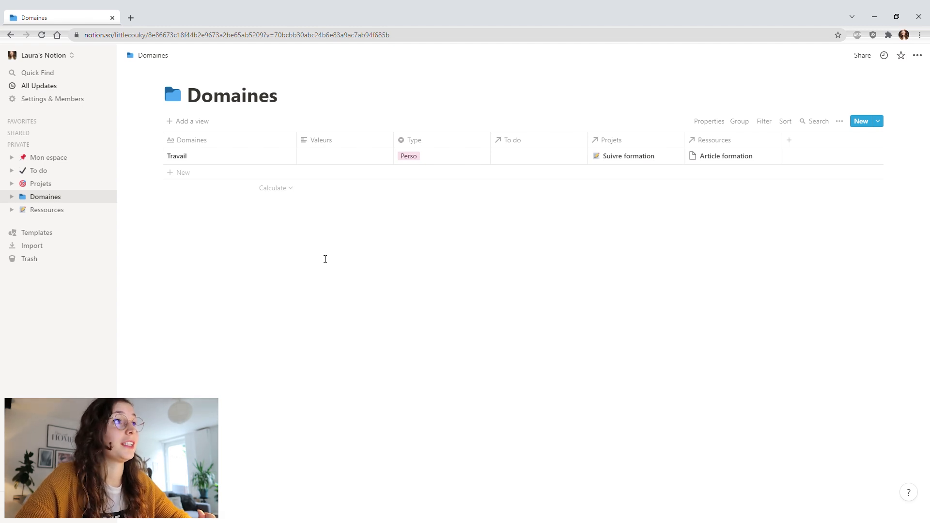
- Check the model Domaines gallery in Mon espace, and add a gallery view named Galerie to the new Domaines database
click(41, 159)
click(392, 262)
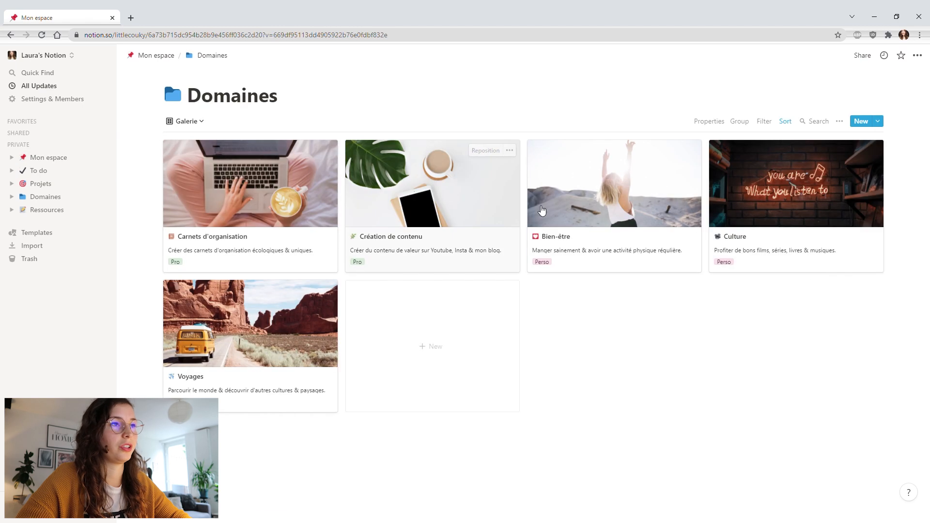
click(45, 196)
click(202, 122)
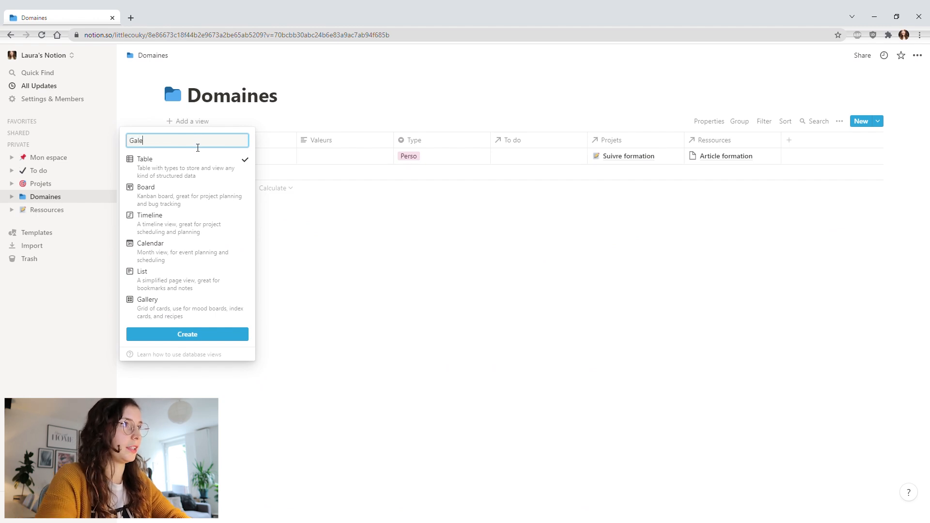
click(161, 306)
click(195, 338)
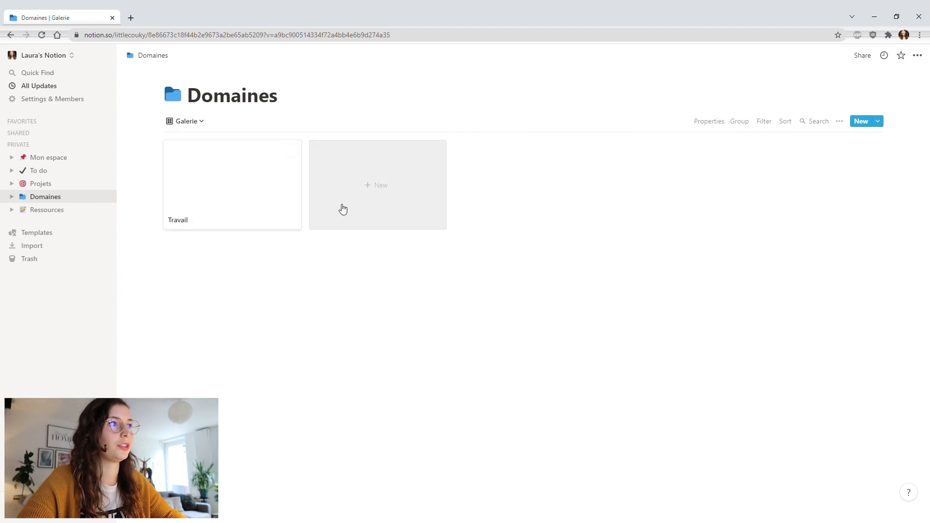
- Add three new cards to the Domaines gallery, named Animaux, Maison and Sport
click(374, 211)
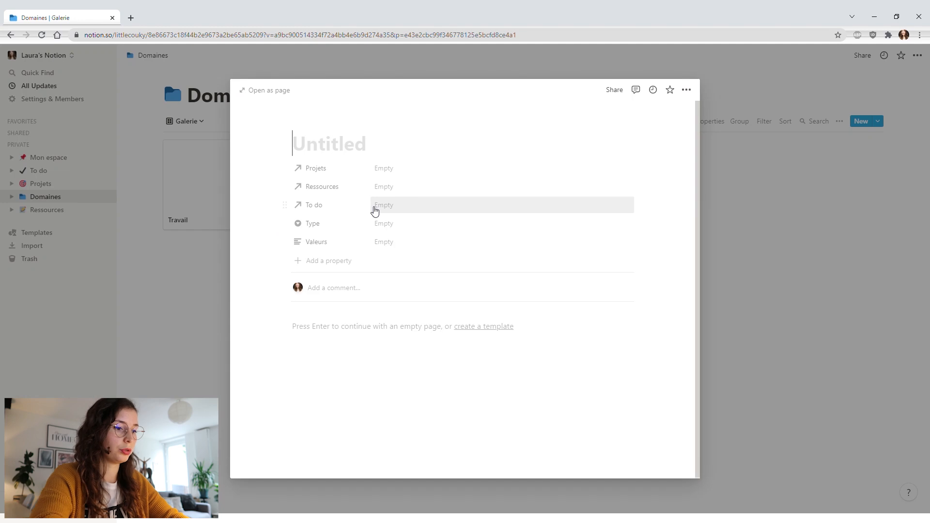
text(Animaux)
key(Return)
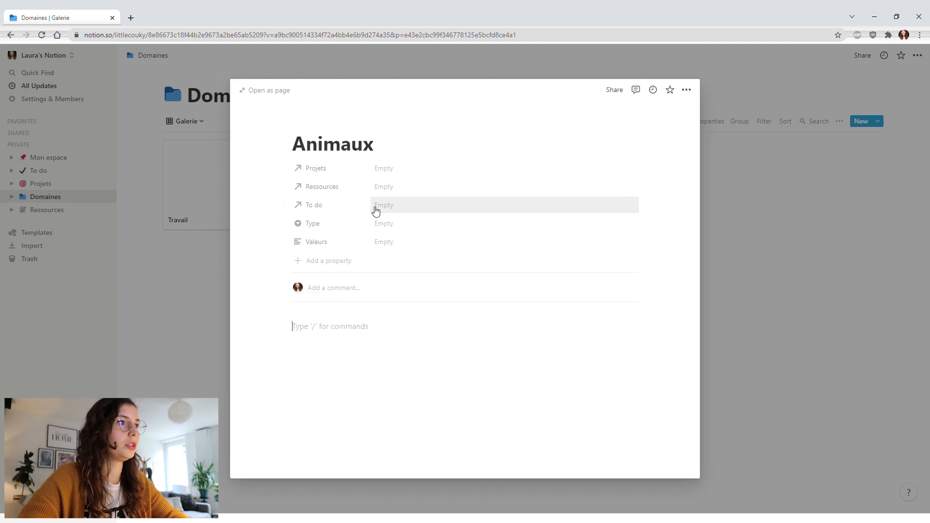
click(225, 274)
click(498, 208)
text(Maison)
click(743, 272)
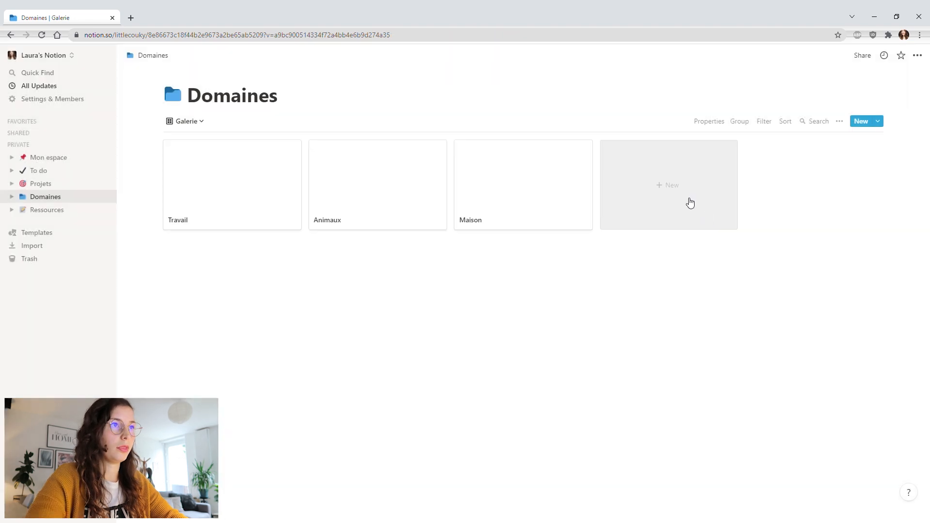
click(689, 201)
text(Sport)
key(Return)
click(819, 303)
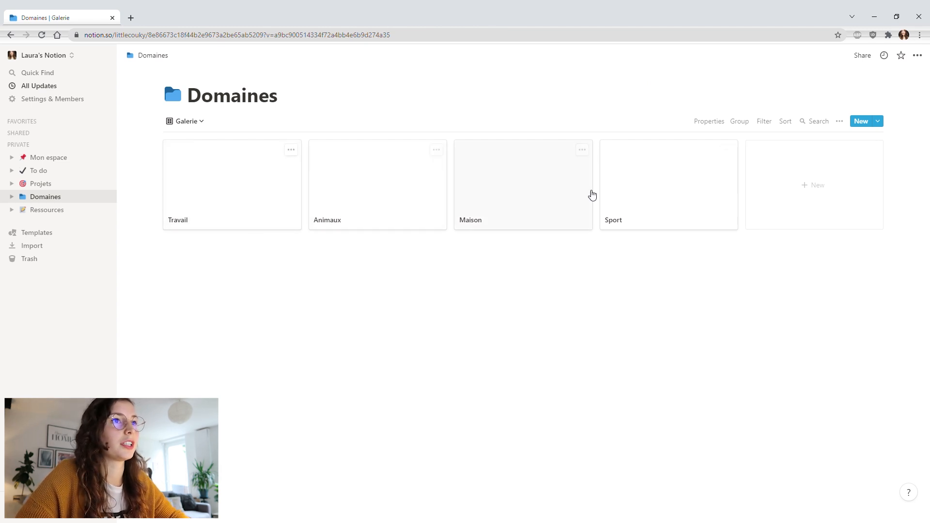
- Give the Travail page a laptop emoji as its icon
click(205, 182)
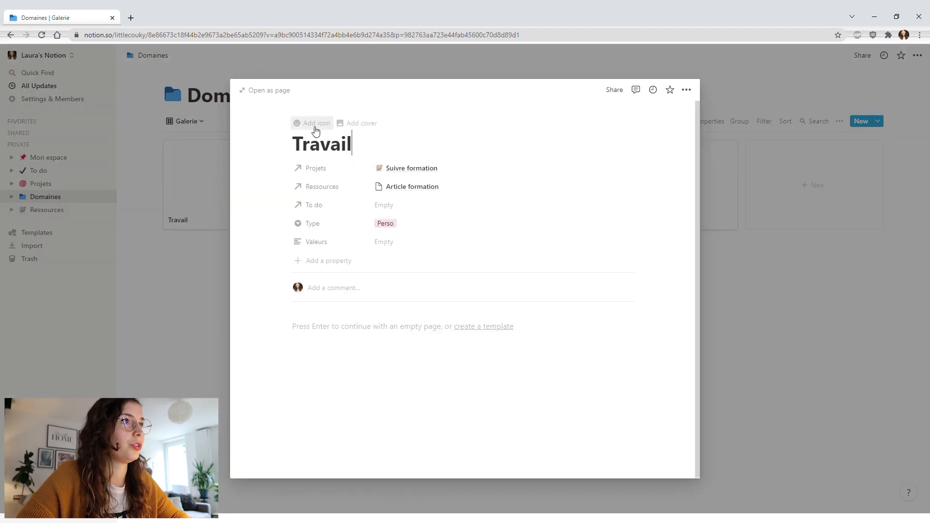
click(312, 127)
click(312, 167)
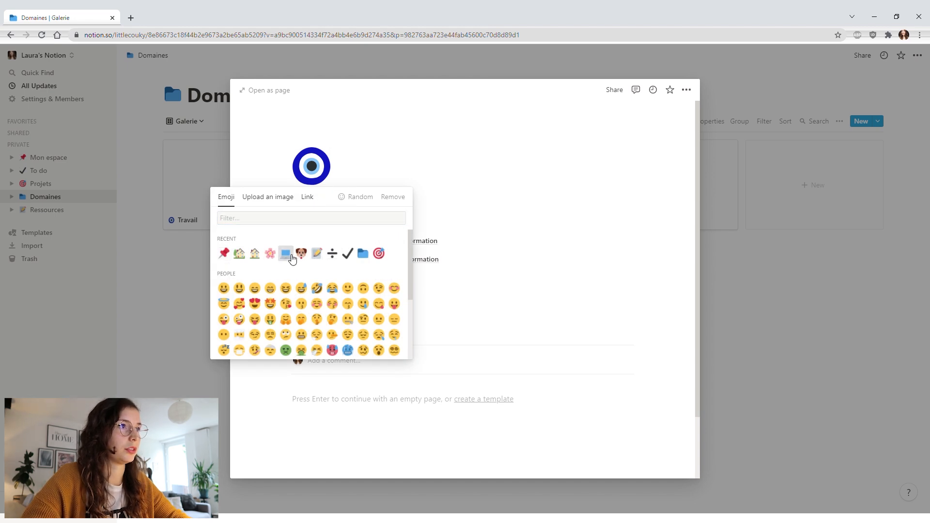
click(286, 253)
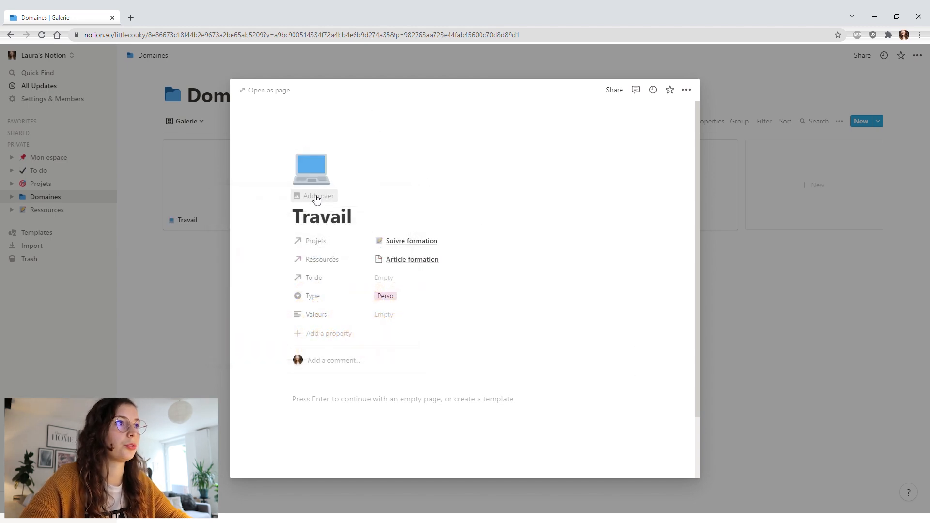
- Add a cover to the Travail page using an Unsplash image of hands on a laptop, searching for "work", and close the page
click(315, 195)
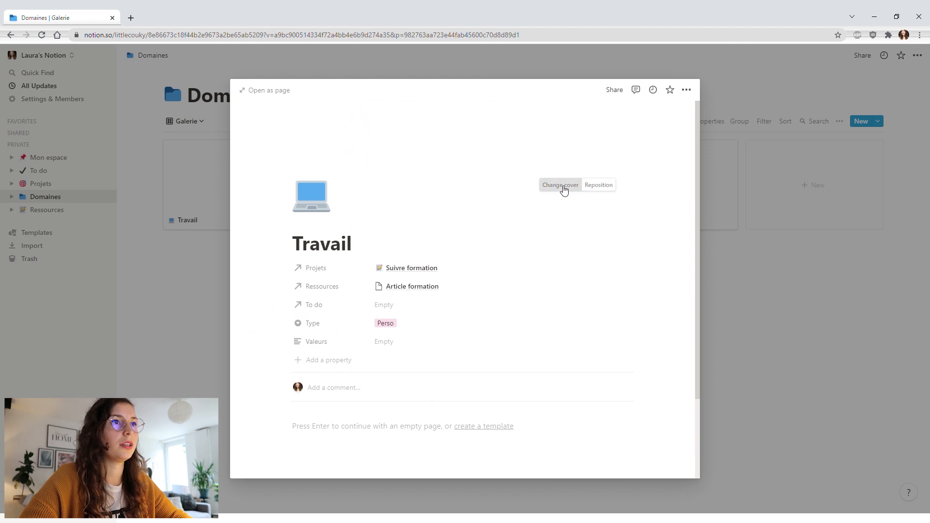
click(561, 189)
click(539, 204)
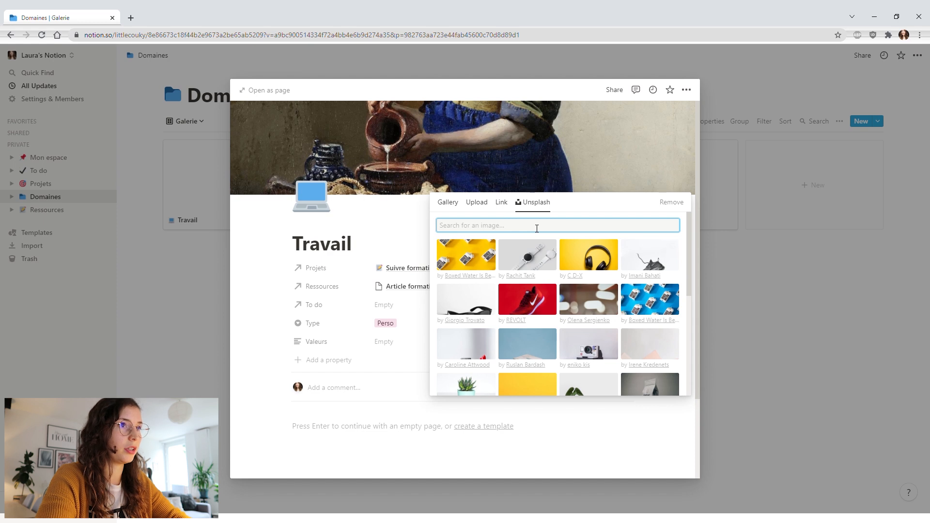
text(work)
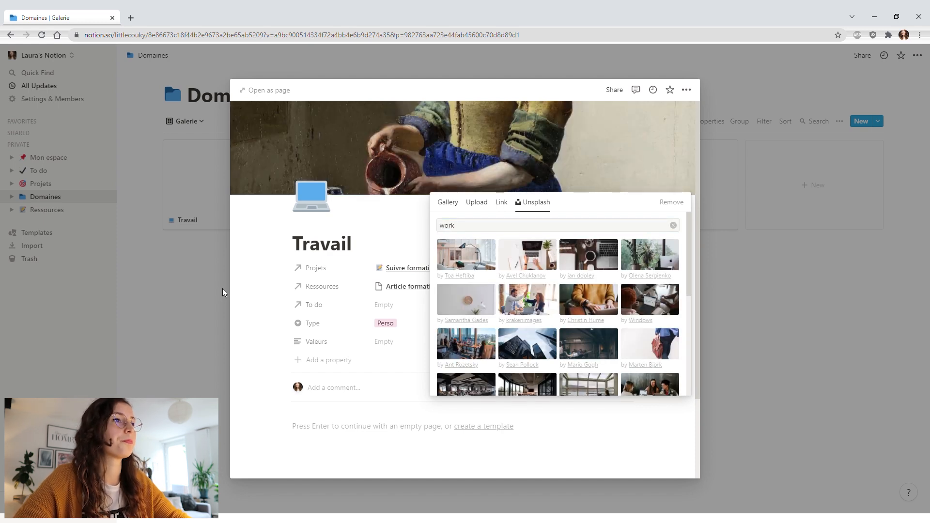
click(200, 311)
click(199, 309)
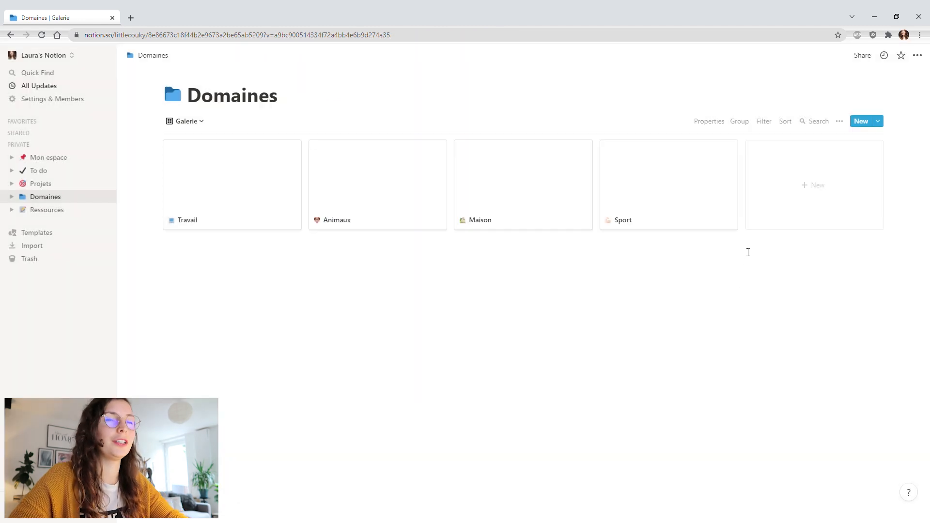
- Set the Galerie view's card preview to Page cover and its card size to Large
click(841, 122)
click(851, 147)
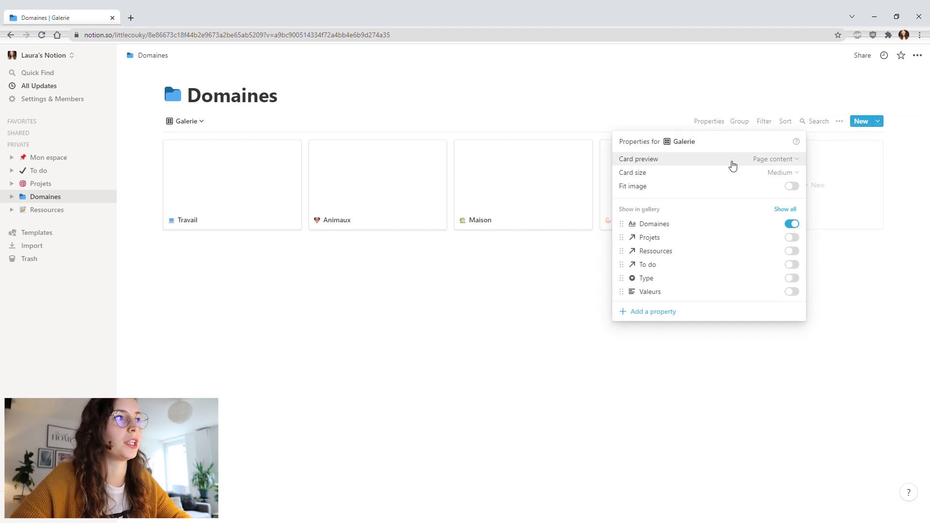
click(784, 163)
click(733, 190)
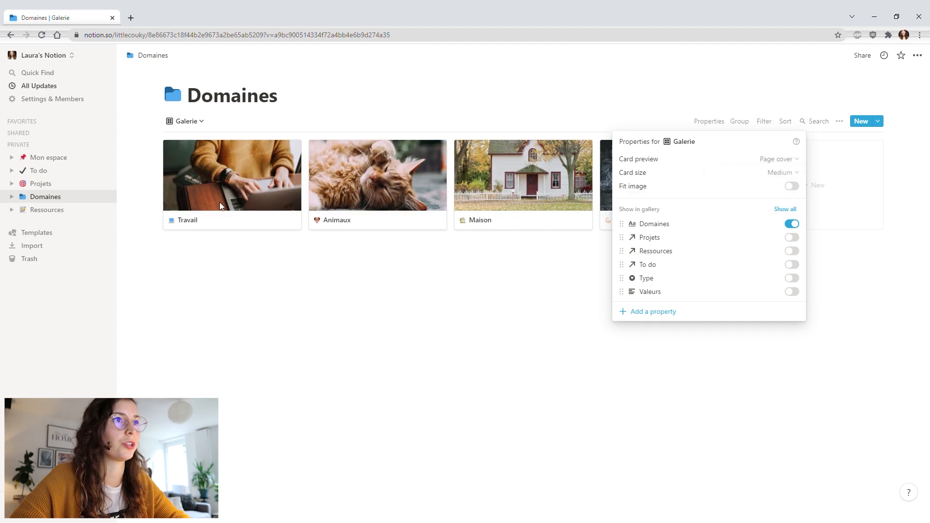
click(785, 175)
click(722, 216)
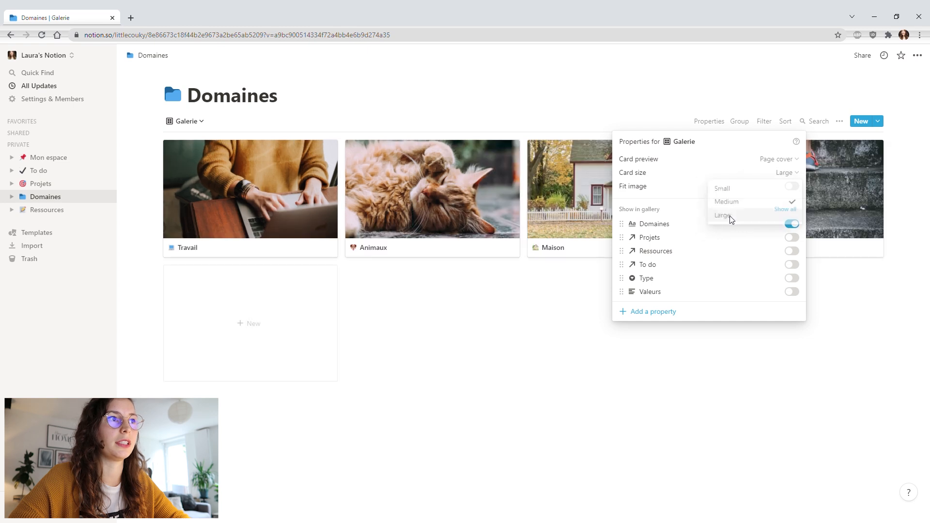
click(782, 173)
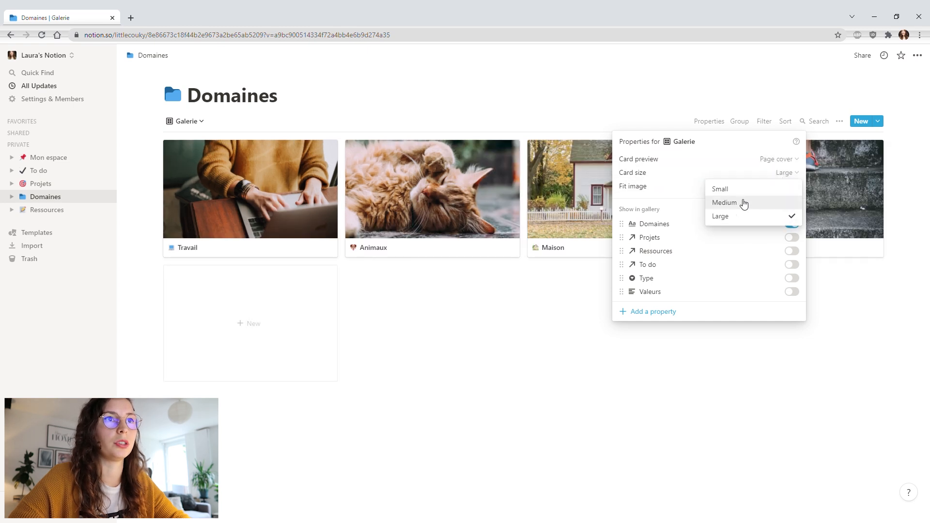
click(650, 188)
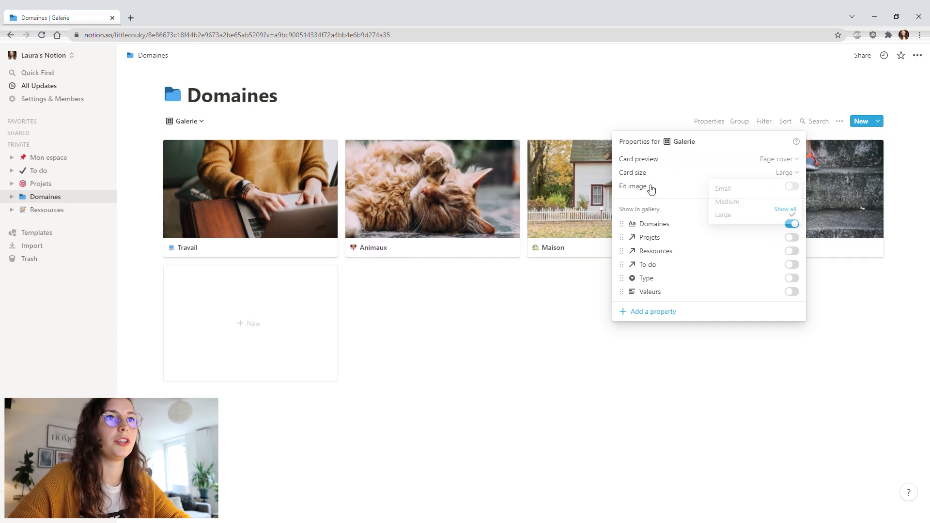
- Try the Fit image option on the gallery cards, turn it back off and close the view's property settings
click(797, 188)
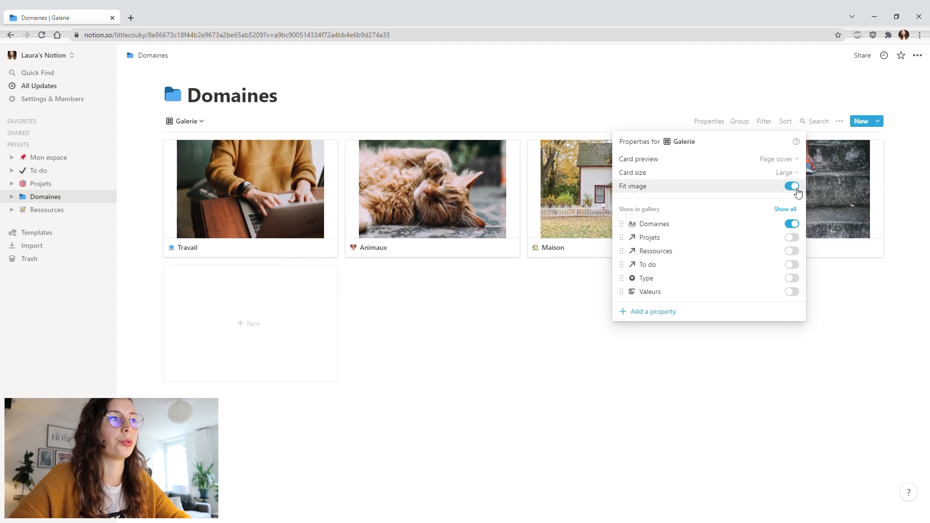
click(796, 189)
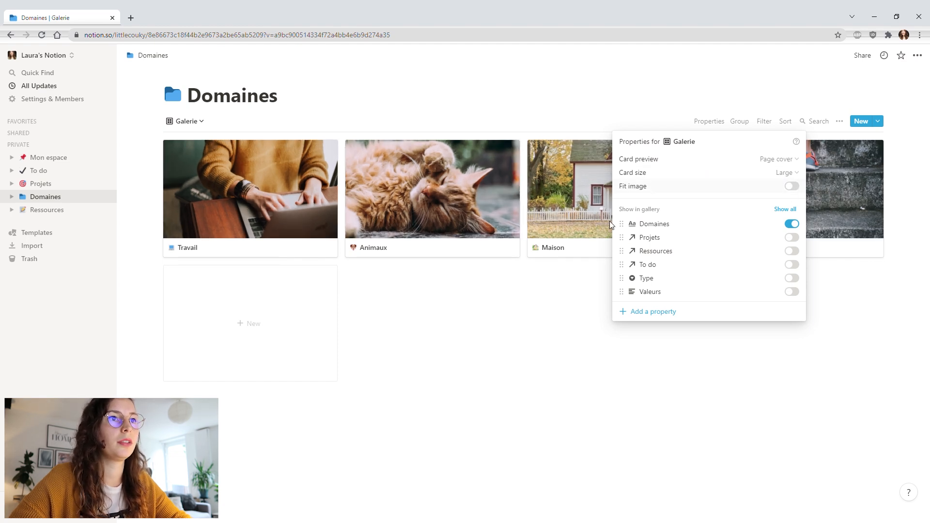
click(499, 345)
- Reposition the cover images on the Travail and Animaux cards and save their positions
click(297, 151)
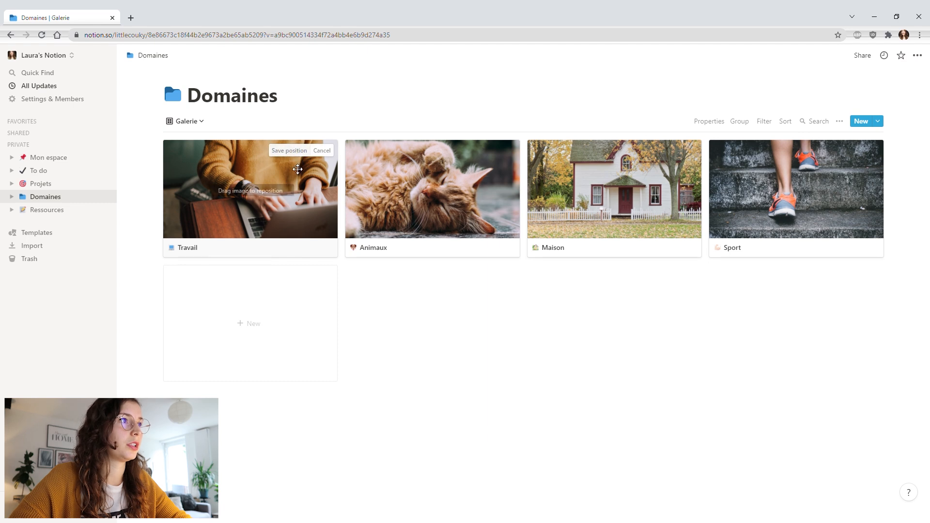
drag(296, 188, 297, 174)
click(294, 152)
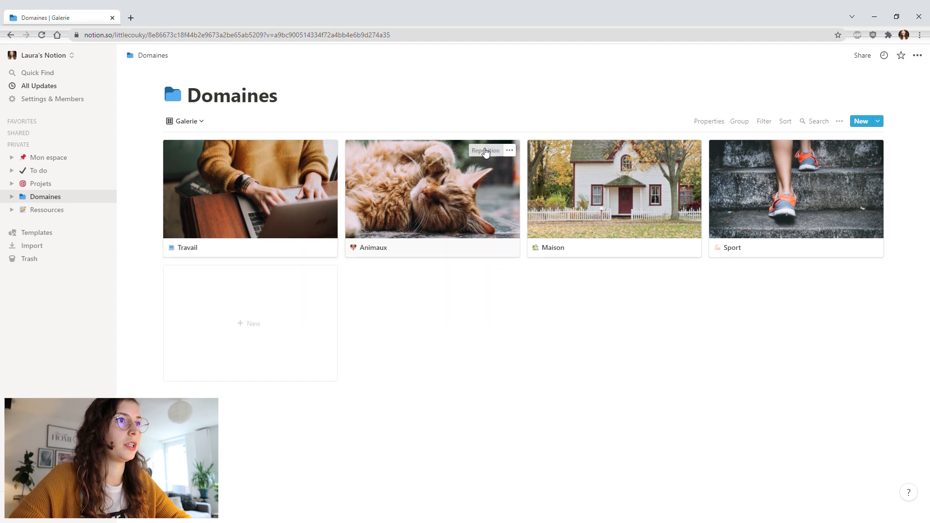
click(485, 151)
drag(483, 195, 483, 211)
click(471, 150)
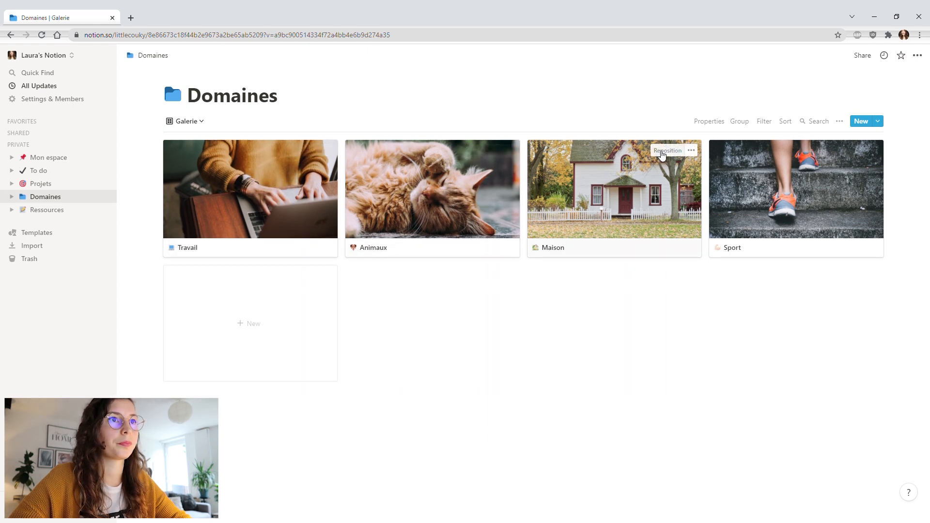
- Reposition the cover images on the Maison and Sport cards and save their positions
click(665, 151)
drag(642, 212, 640, 233)
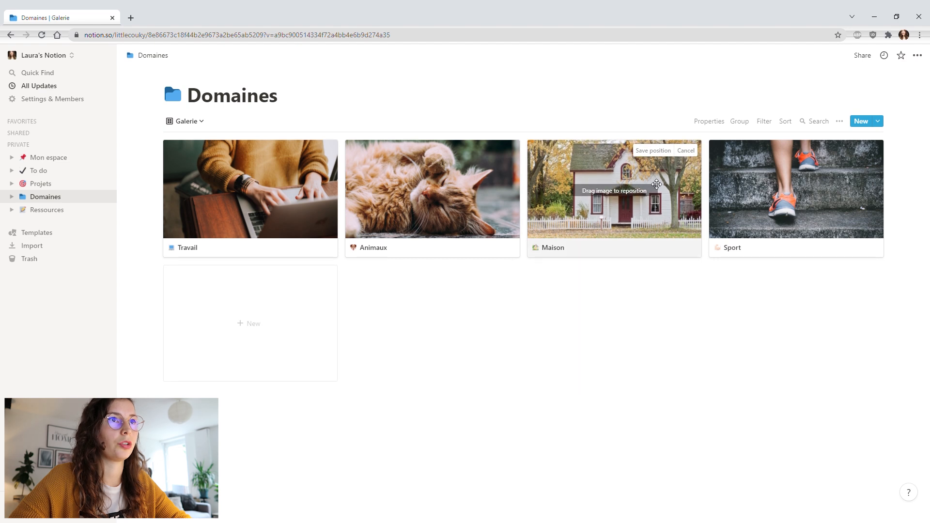
click(657, 151)
click(848, 151)
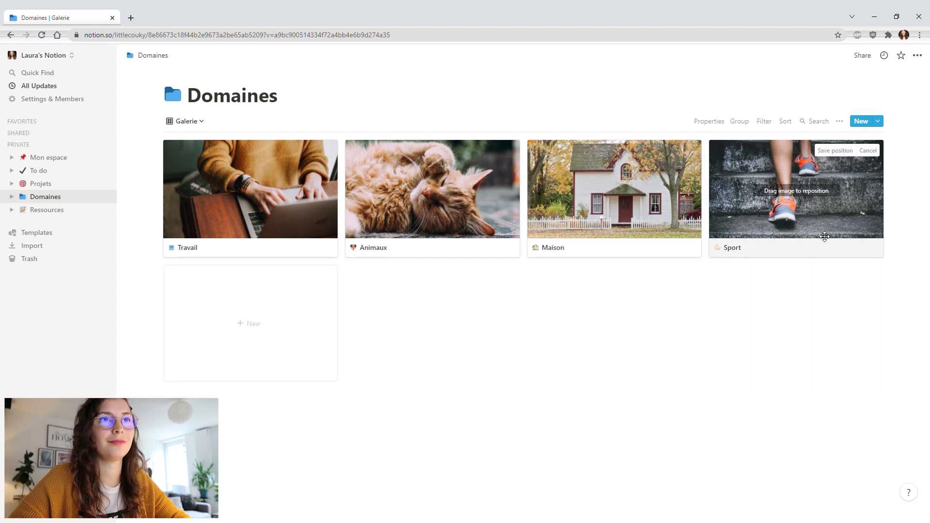
click(836, 150)
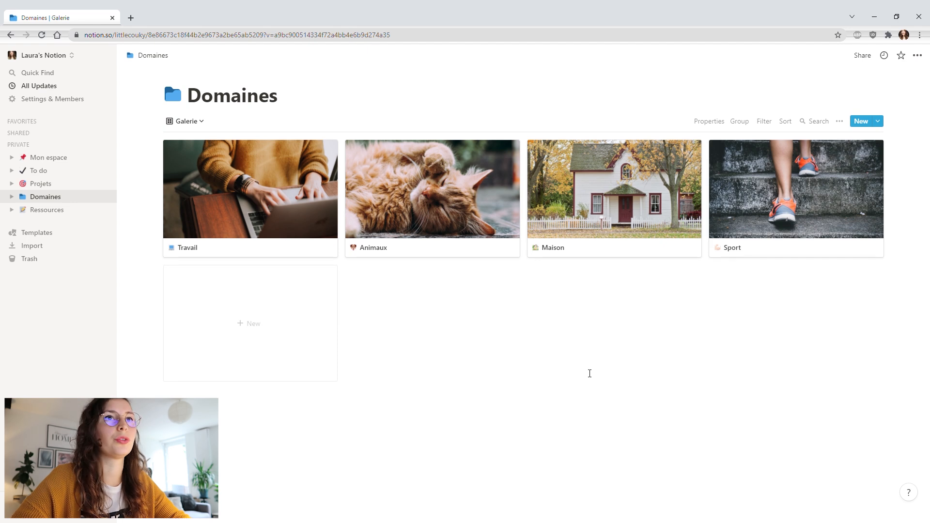
- Show the Type and Valeurs properties on the gallery cards, ordered directly after Domaines
click(840, 121)
click(845, 150)
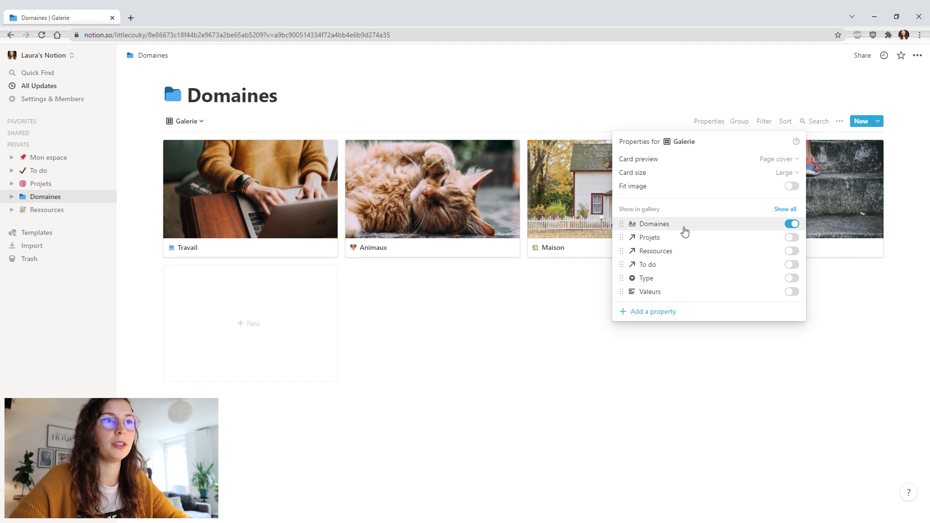
drag(660, 279, 674, 237)
click(799, 238)
drag(669, 292, 674, 254)
click(522, 323)
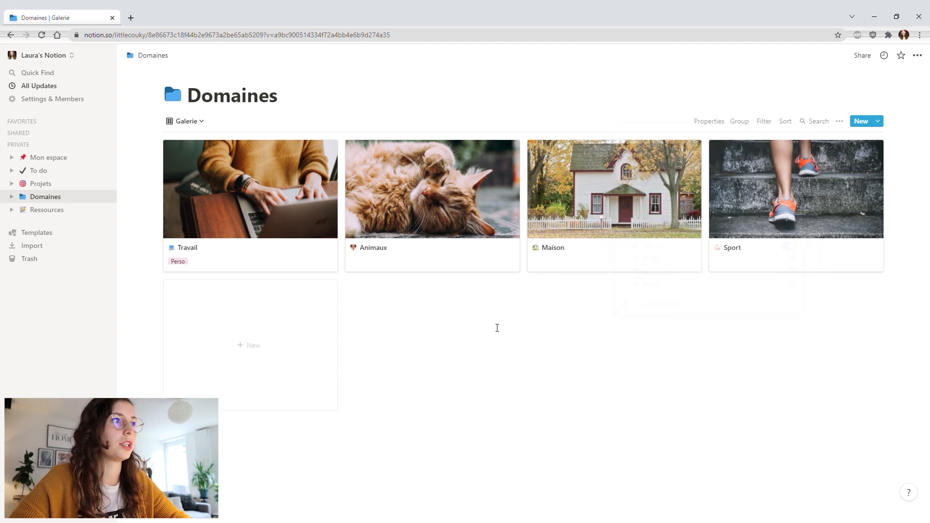
- Fill in the Valeurs property of the Travail card with "Bien travailler"
click(217, 209)
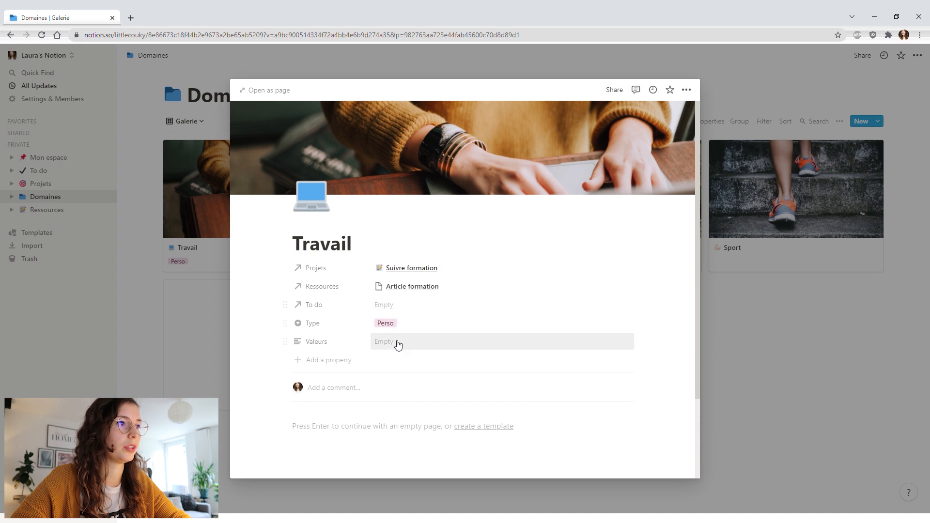
click(428, 337)
text(Bien travailler)
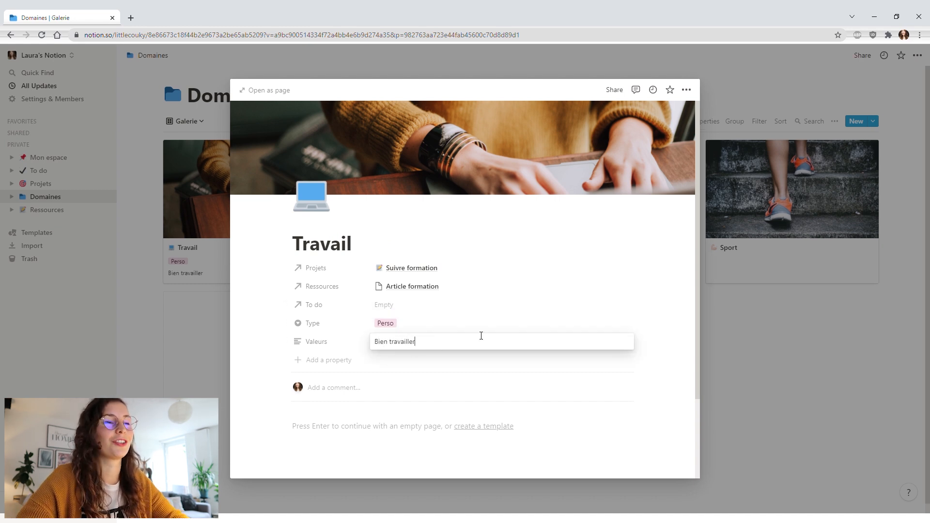
- Set the Animaux card's Type to Perso and its Valeurs to "Bien s'occuper d'eux."
key(Return)
key(Escape)
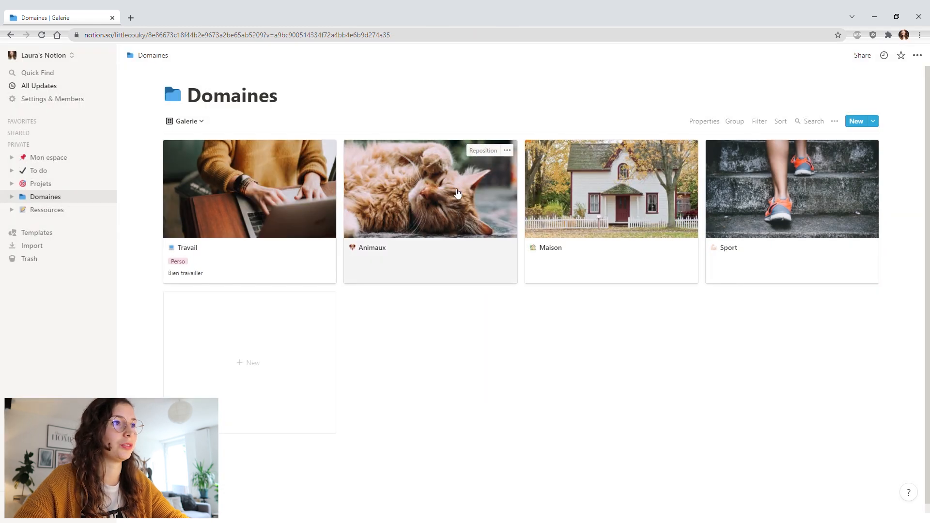
click(465, 252)
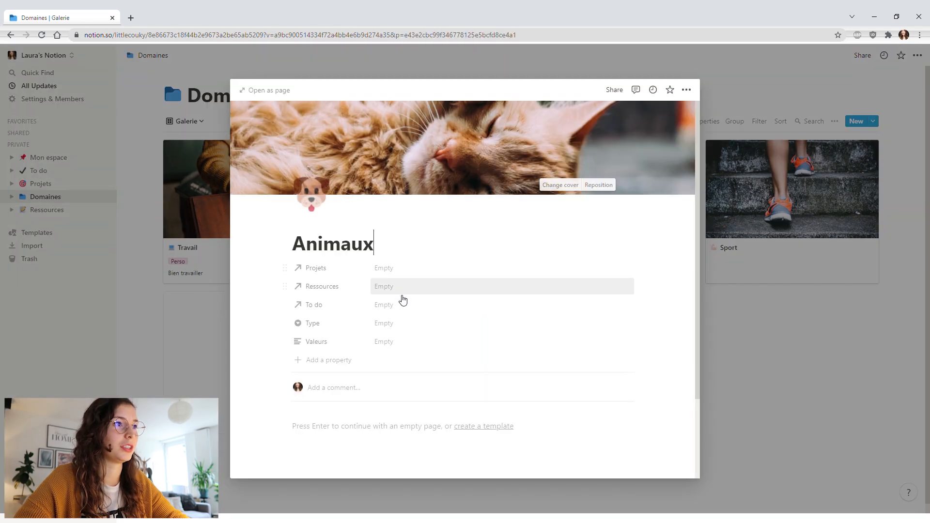
click(388, 327)
click(396, 370)
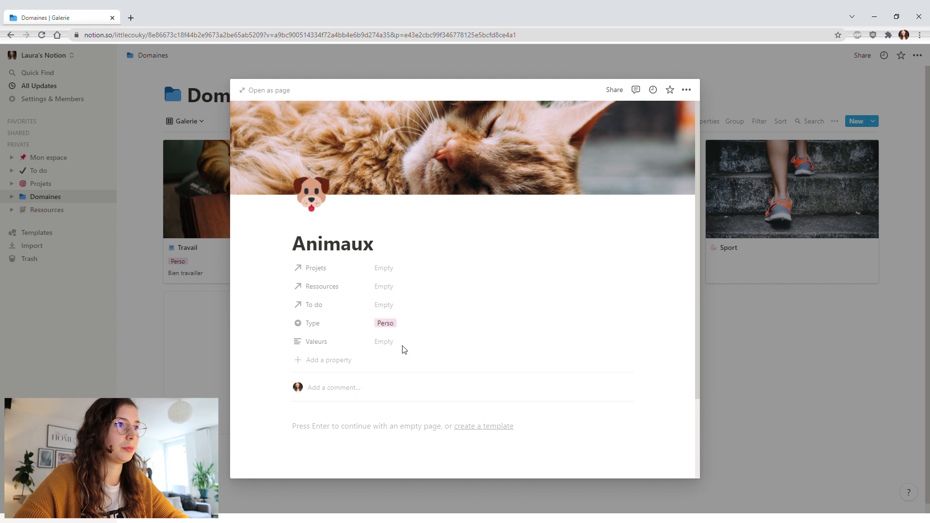
click(393, 347)
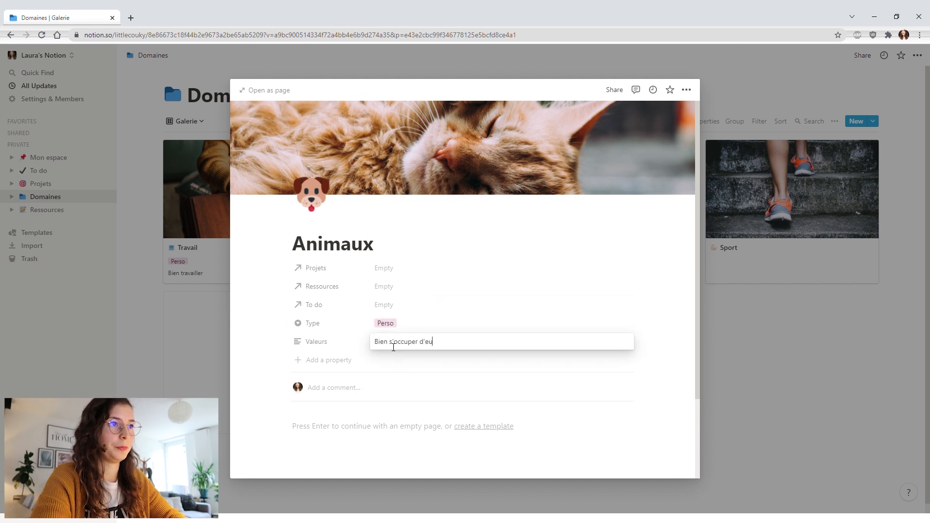
key(Escape)
click(781, 365)
- Fill in the Maison card's Valeurs with "Avoir une belle maison." and set its Type to Perso
click(601, 222)
click(394, 345)
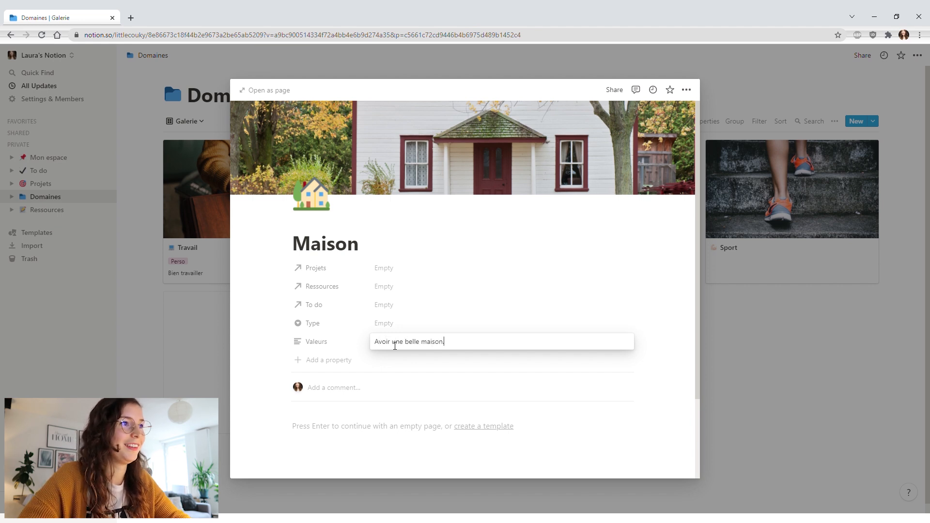
click(391, 328)
click(399, 370)
click(765, 288)
- Fill in the Sport card's Valeurs with "Faire une activité physique régulière." and set its Type to Perso
click(804, 201)
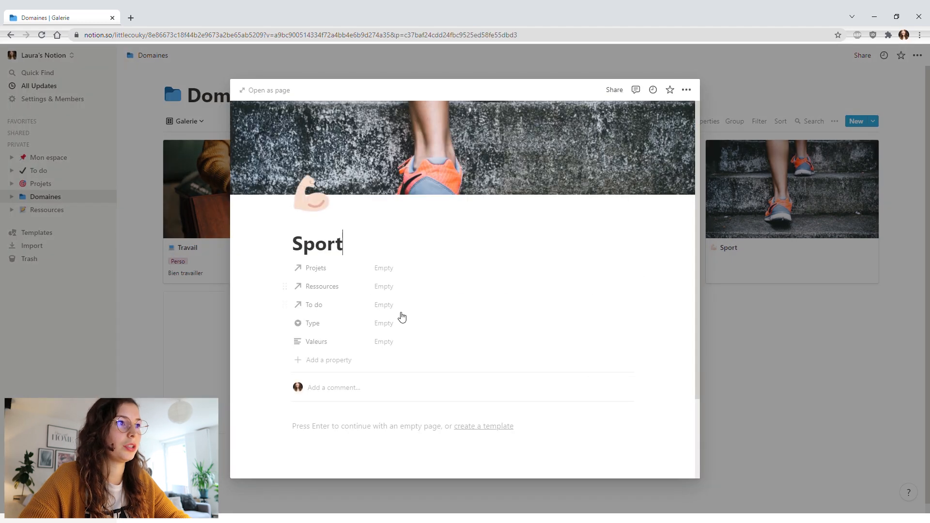
click(394, 343)
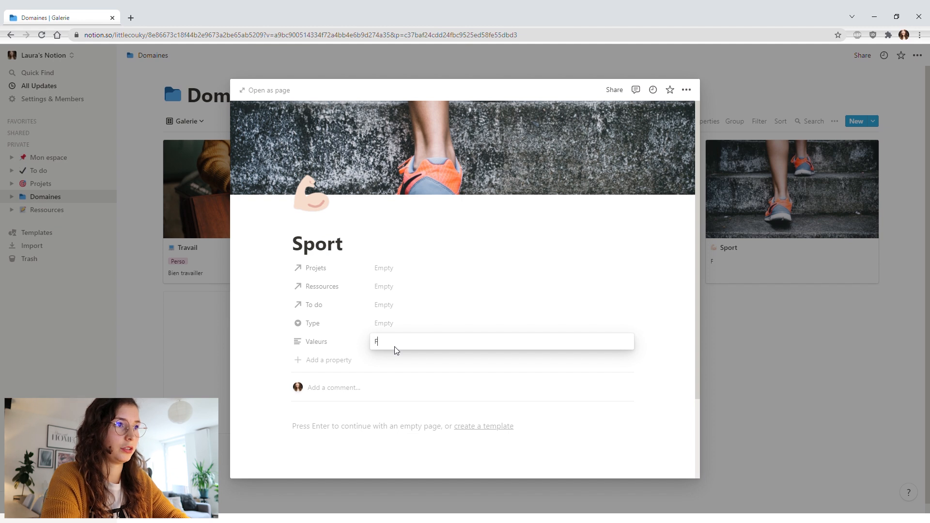
text(Faire une activ)
text(ité physique ré)
text(gulière.)
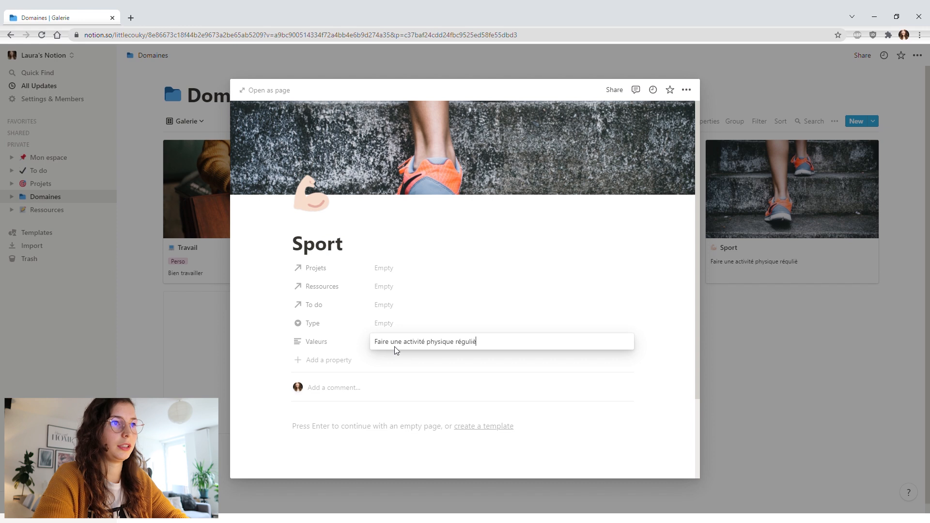
key(Escape)
click(390, 327)
click(394, 370)
click(731, 347)
- Change the Type of the Travail card to Pro
click(288, 248)
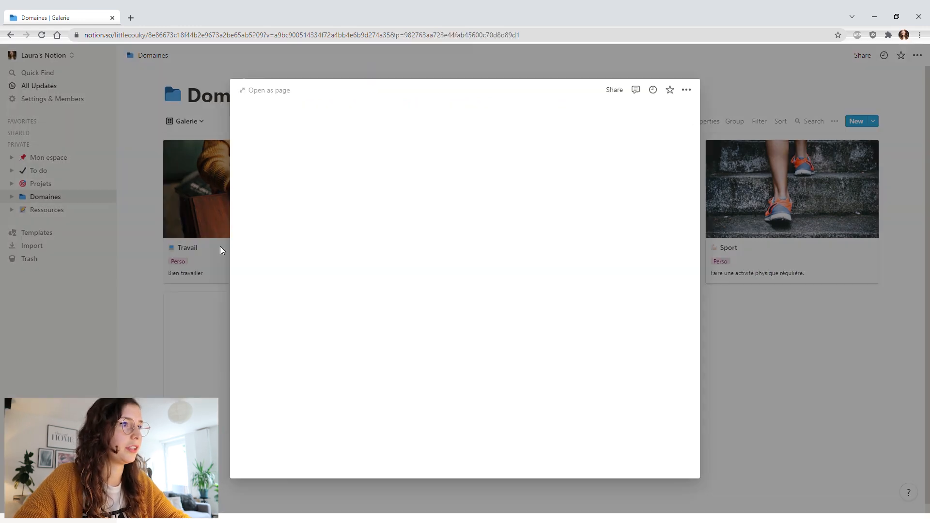
click(395, 325)
click(395, 355)
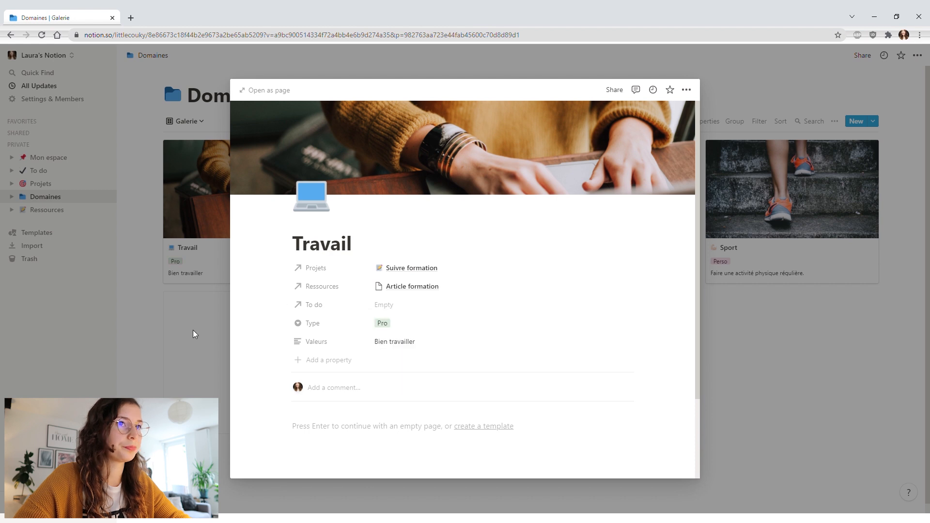
click(724, 348)
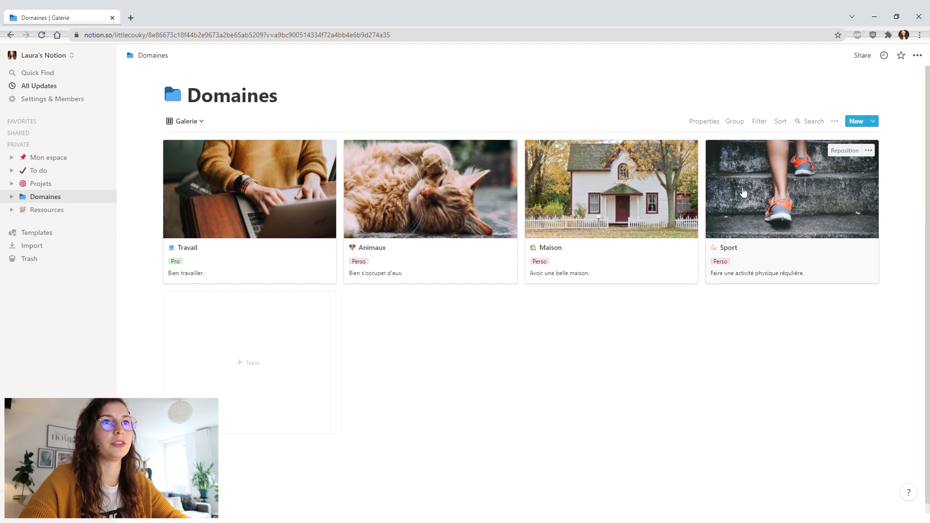
- Sort the gallery by Domaines, trying descending order before settling on Ascending
click(779, 124)
click(718, 210)
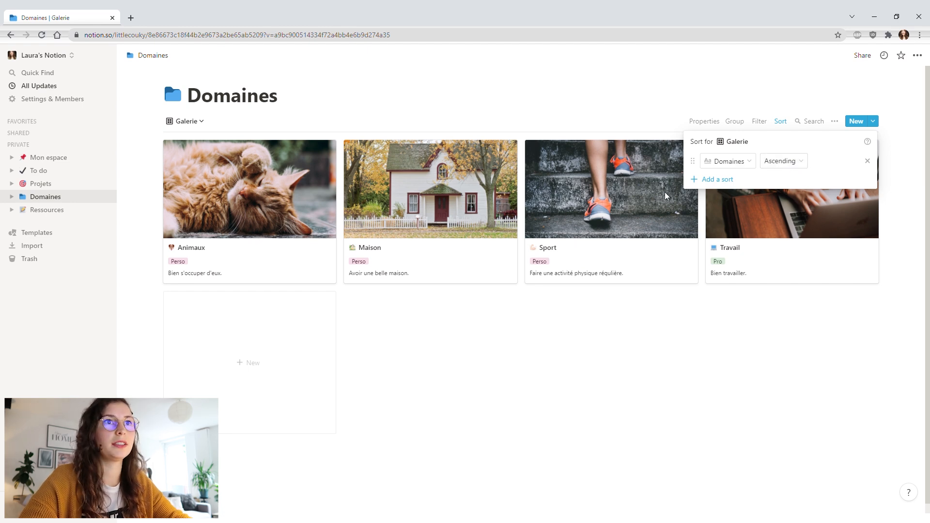
click(779, 164)
click(773, 190)
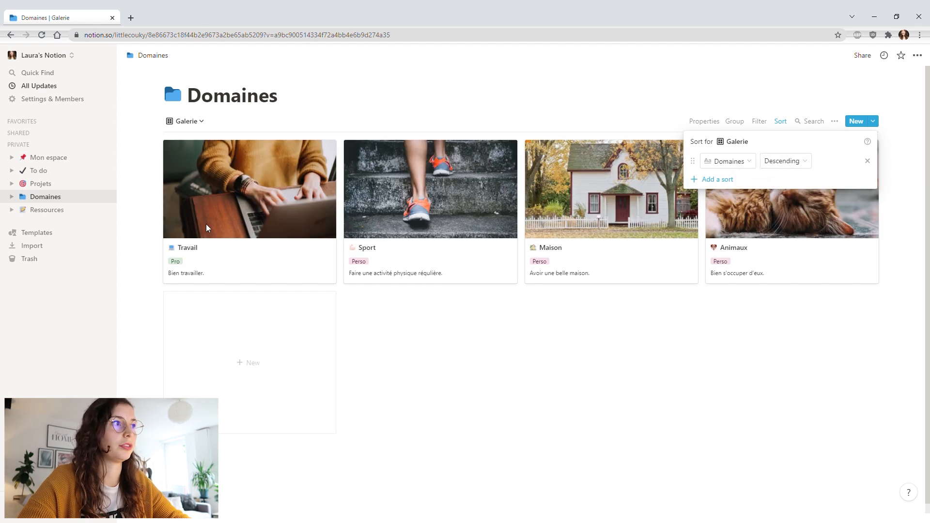
click(771, 163)
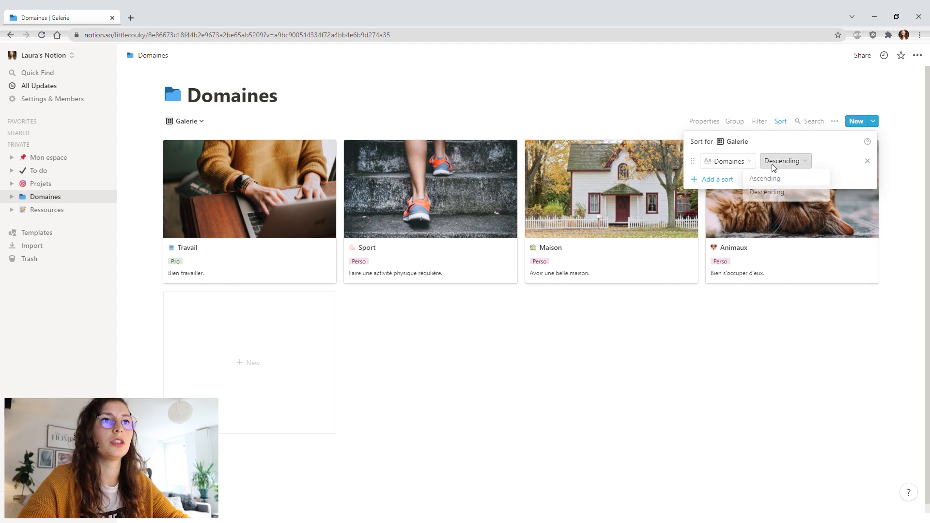
click(765, 181)
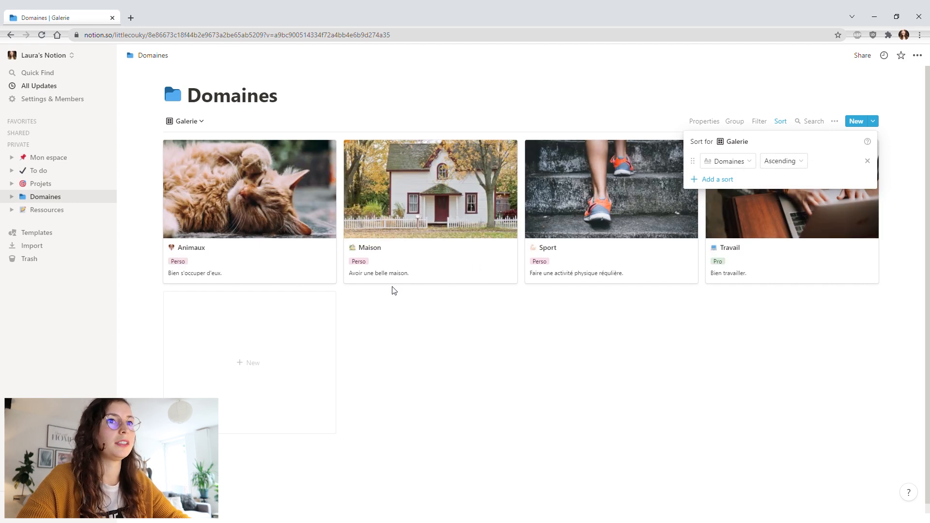
click(472, 336)
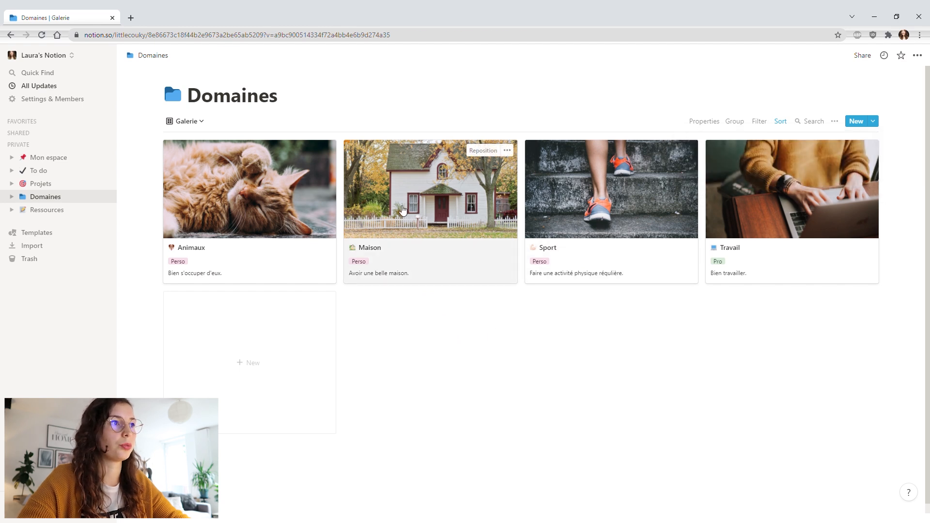
- Change the Type of the Maison card to Pro
click(375, 270)
click(385, 323)
click(395, 354)
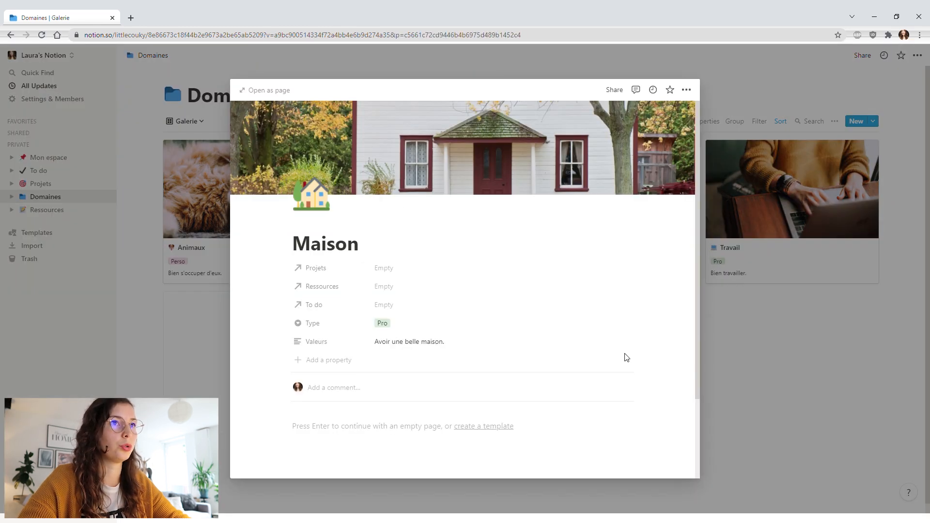
key(Escape)
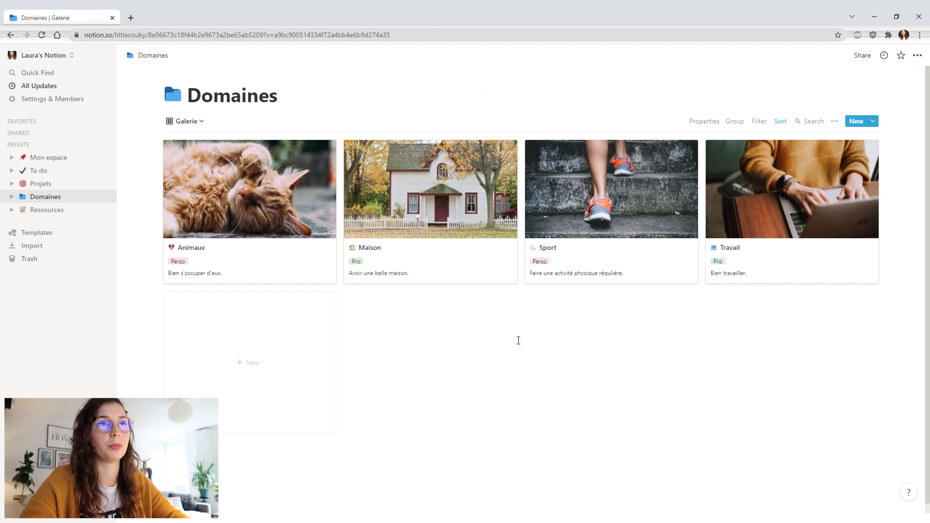
- Add a sort by Type in Descending order and place it above the Domaines sort
click(780, 122)
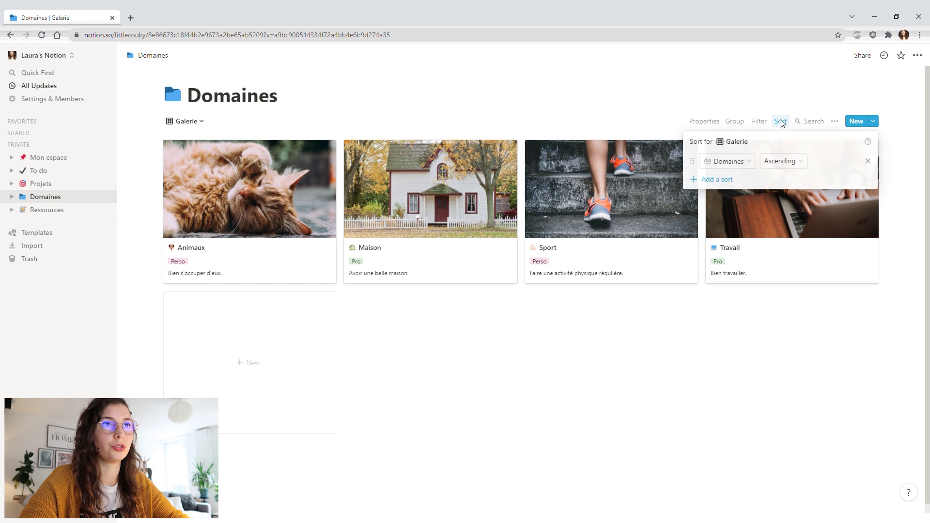
click(730, 179)
click(732, 180)
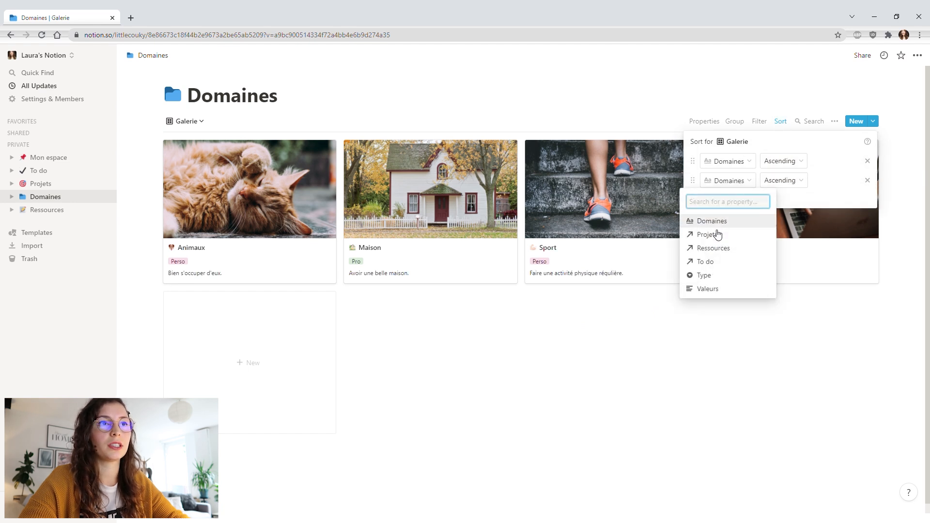
click(710, 280)
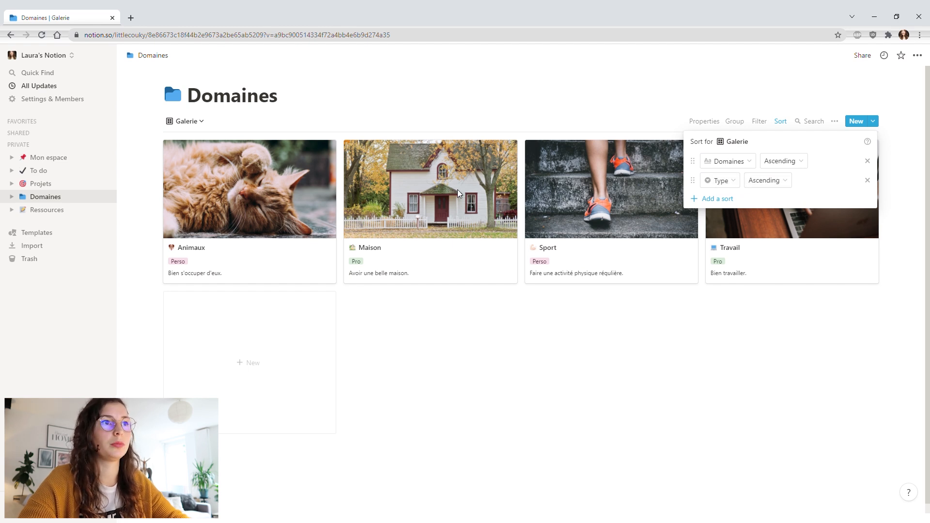
drag(694, 181, 703, 161)
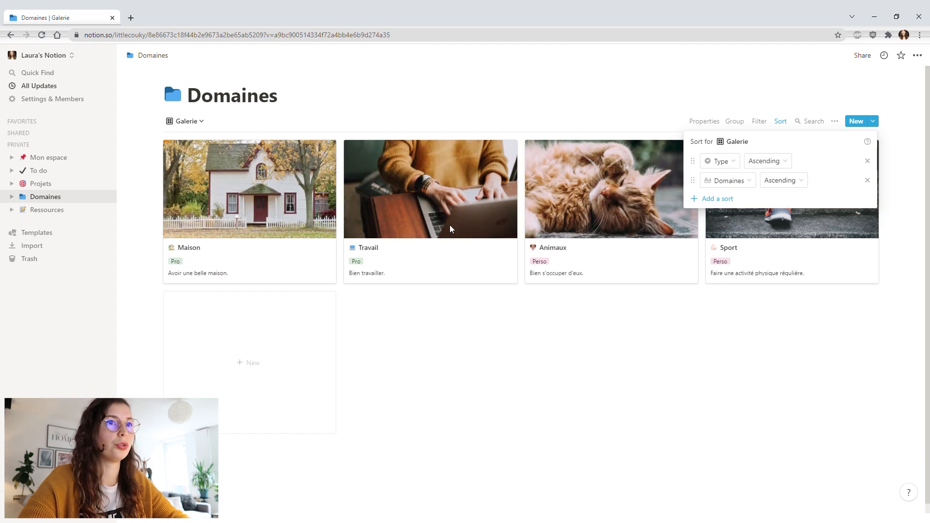
click(779, 165)
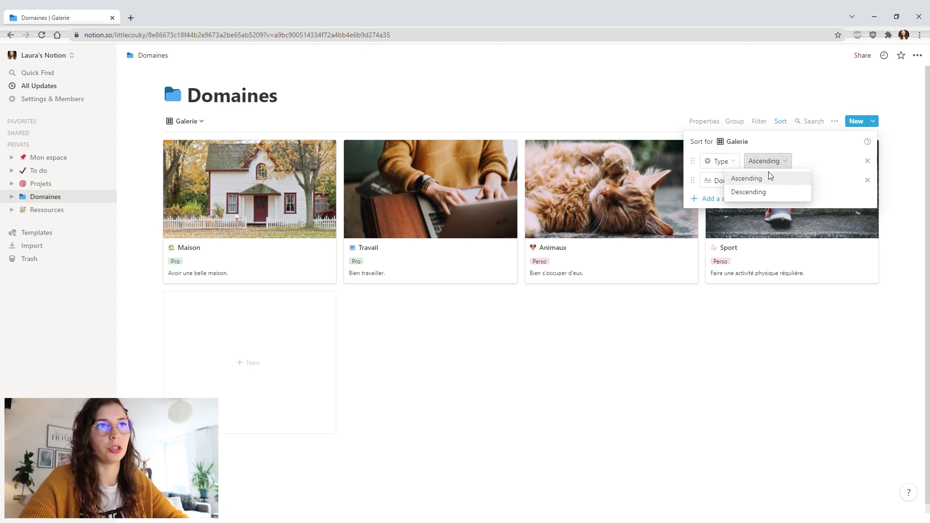
click(754, 191)
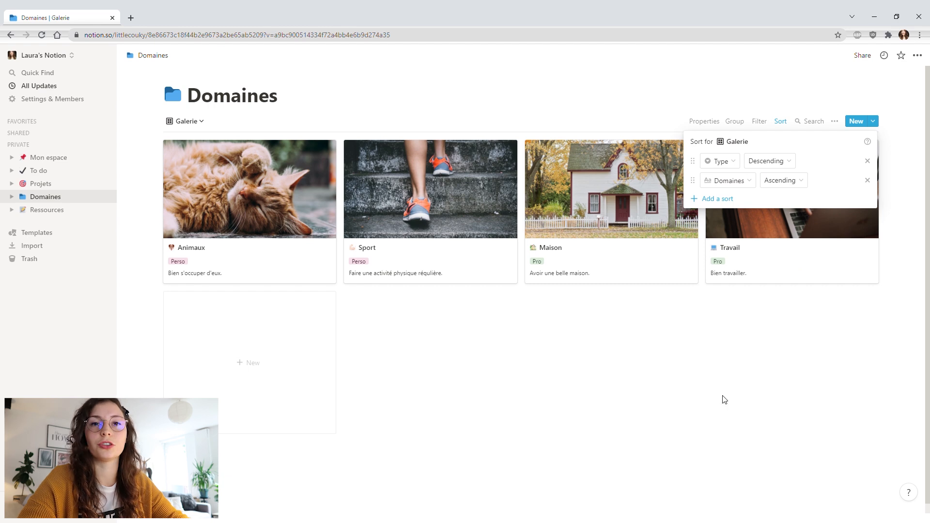
click(595, 363)
- Set the Maison card's Type back to Perso
click(579, 209)
click(412, 329)
click(393, 362)
key(Escape)
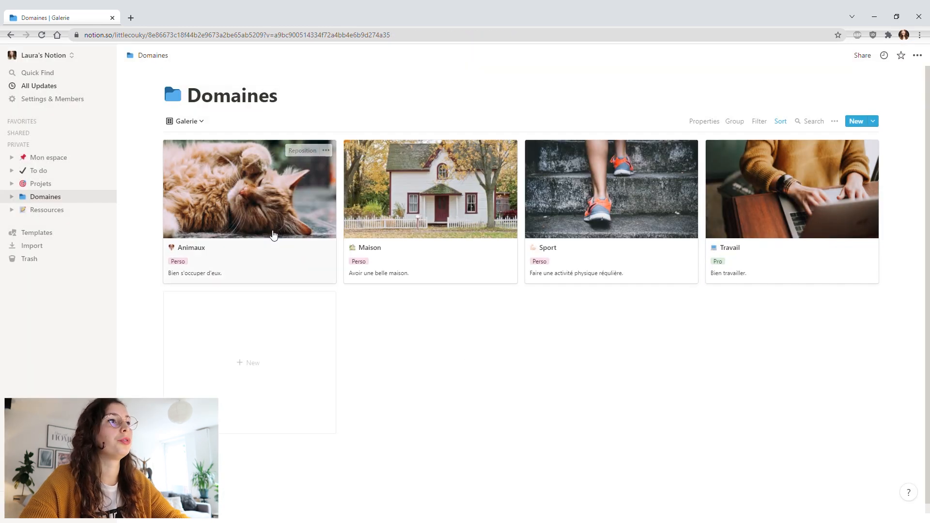
- Open Animaux as a full page and move the Type and Valeurs properties above Projets
click(243, 208)
click(263, 91)
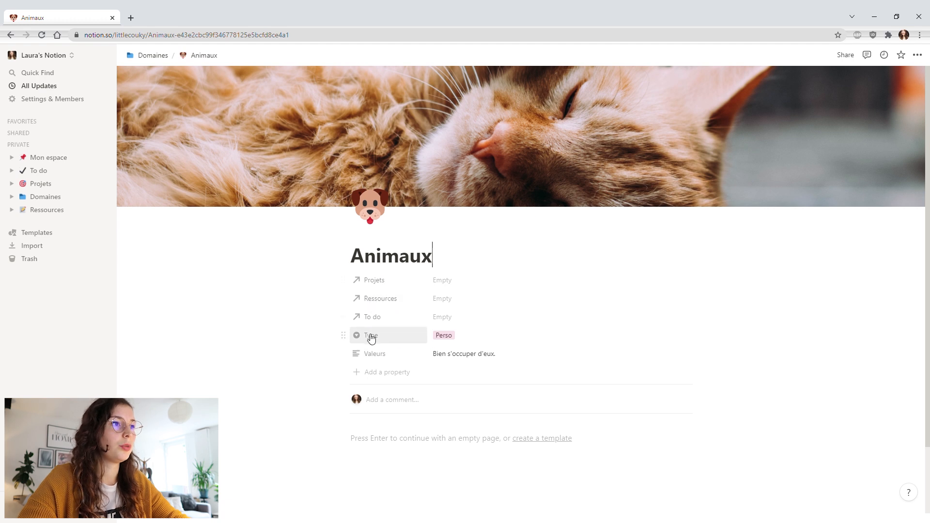
drag(381, 338, 380, 284)
drag(383, 353, 385, 300)
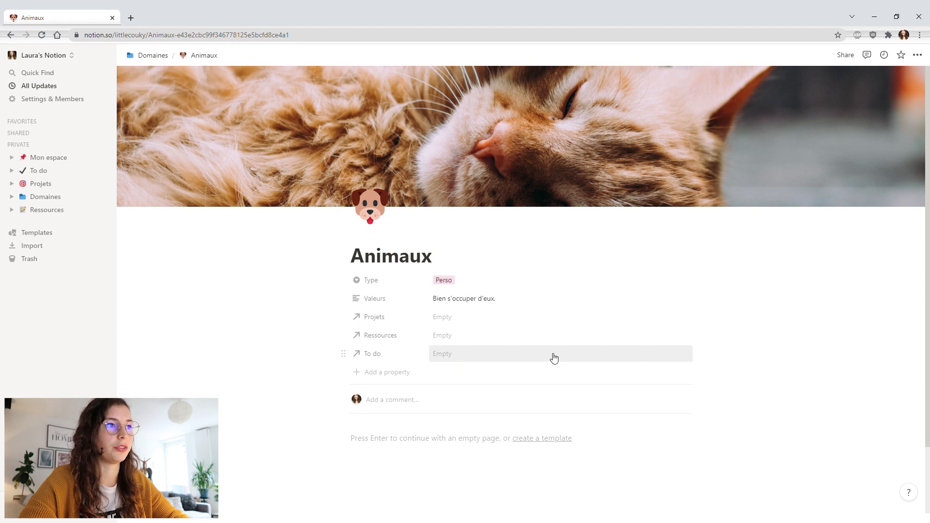
- Set the To do property to Always hide on the Animaux page and return to the Domaines gallery
click(346, 354)
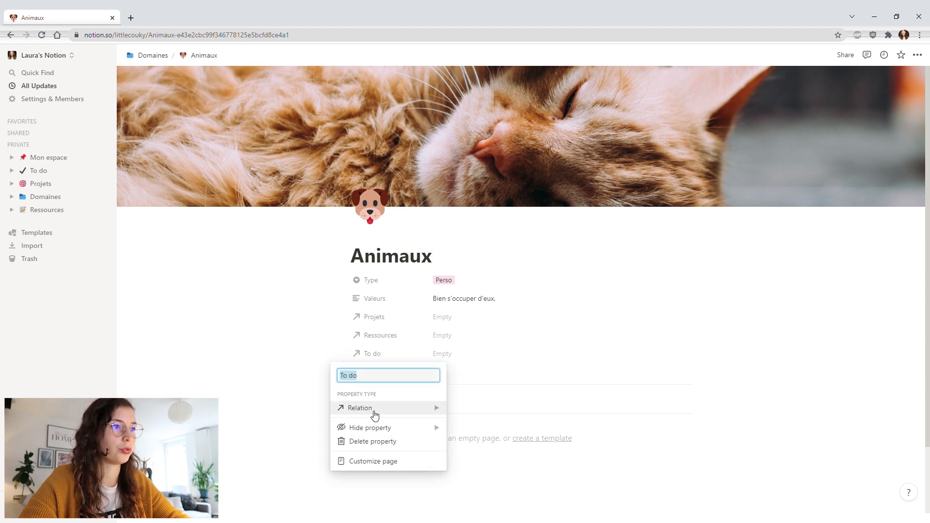
mouse_move(396, 429)
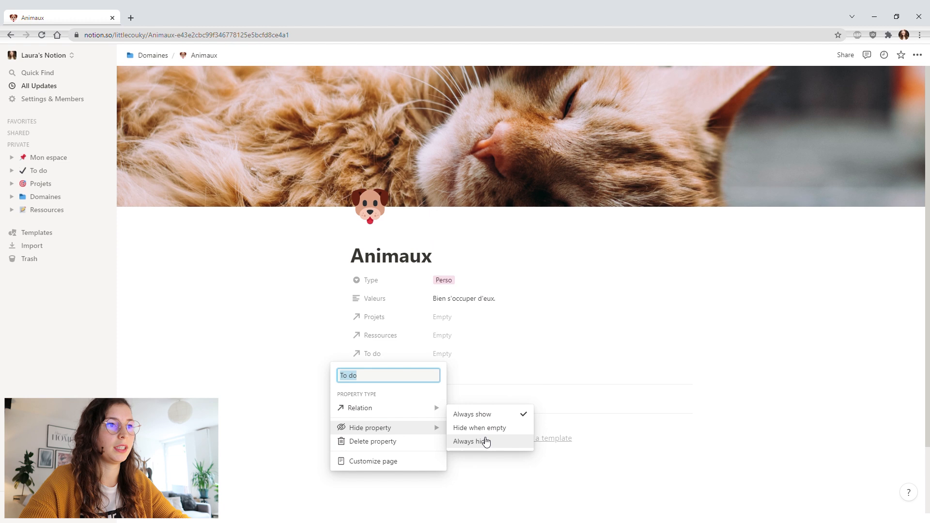
click(485, 441)
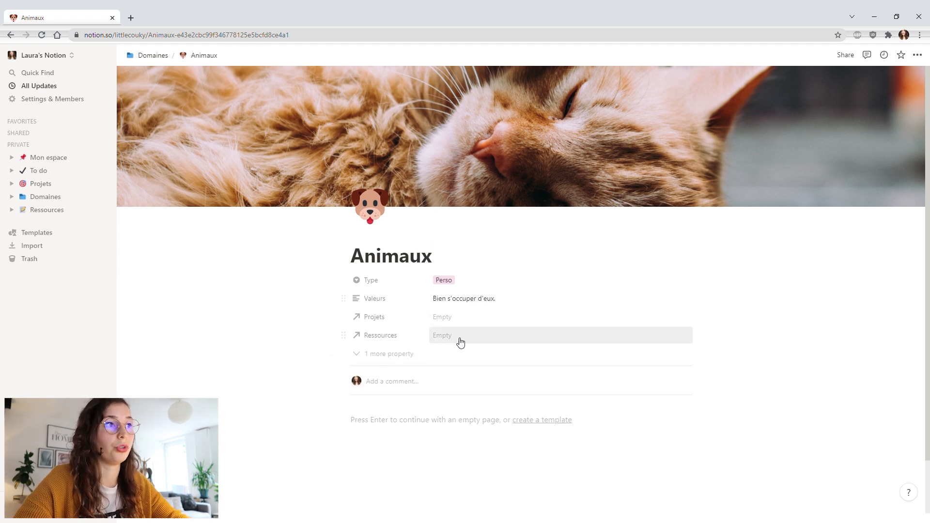
click(153, 58)
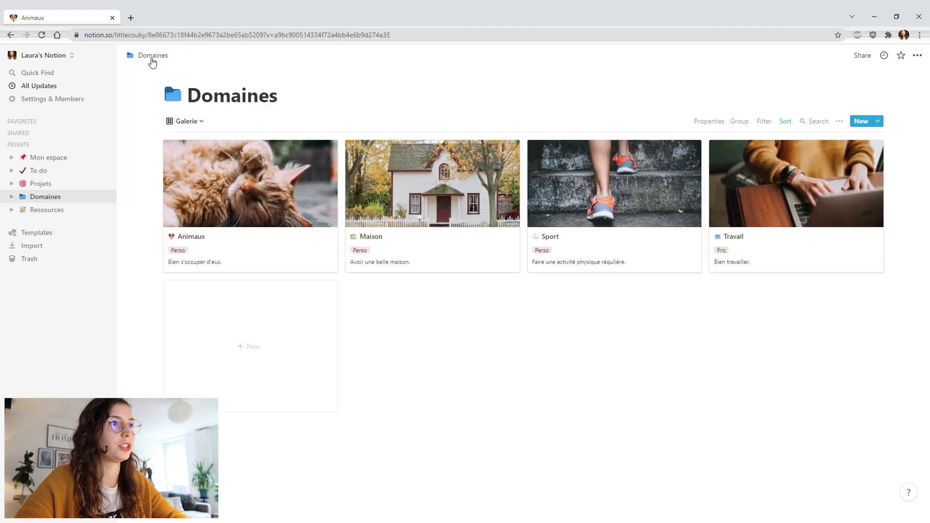
- In the Projets database, link the Eduquer Loki project to the Animaux domain
click(41, 185)
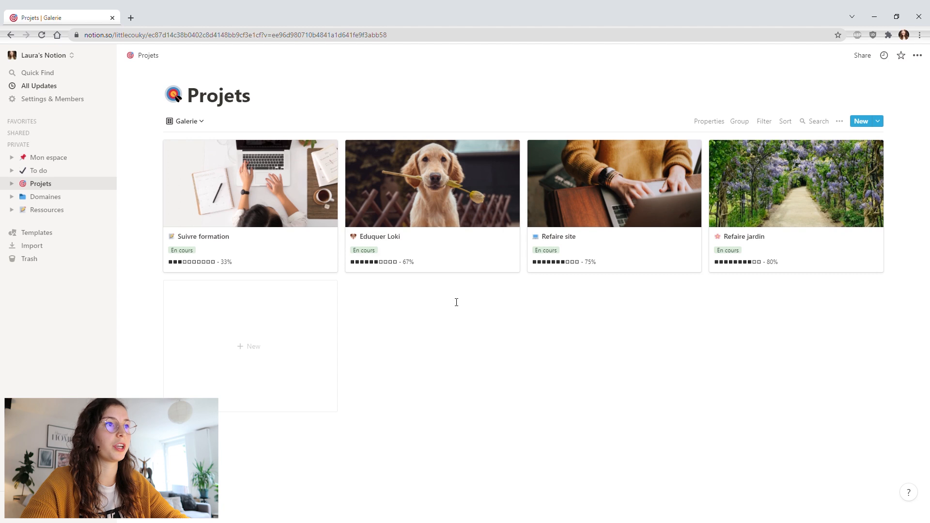
click(388, 212)
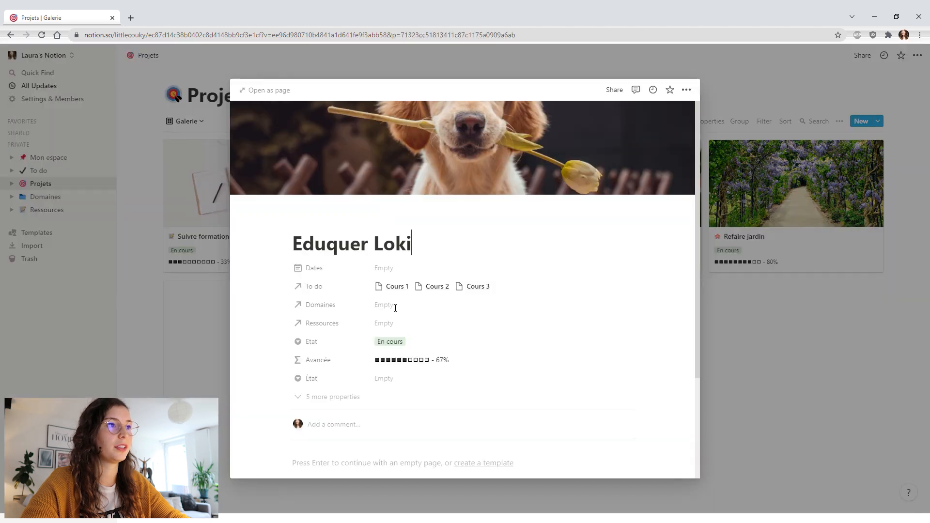
click(395, 305)
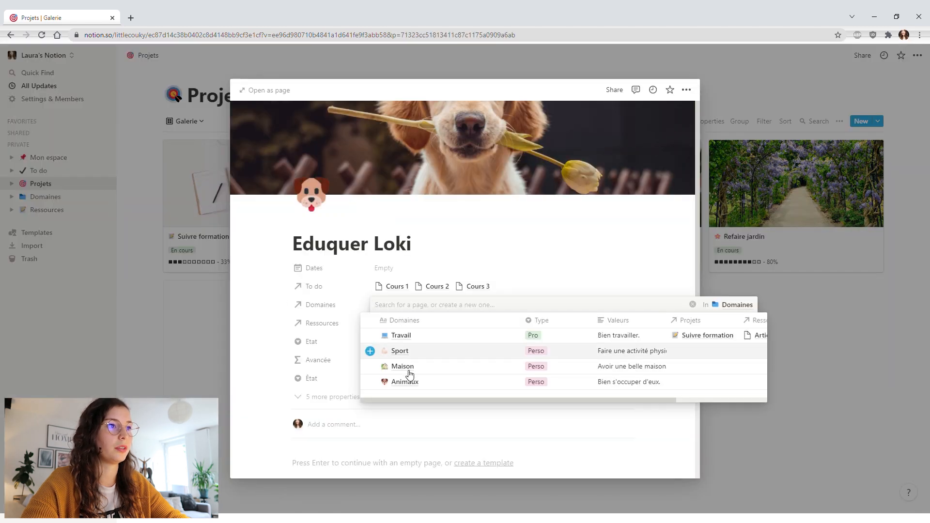
click(757, 287)
click(759, 287)
- Link the Refaire site project to the Travail domain
click(598, 198)
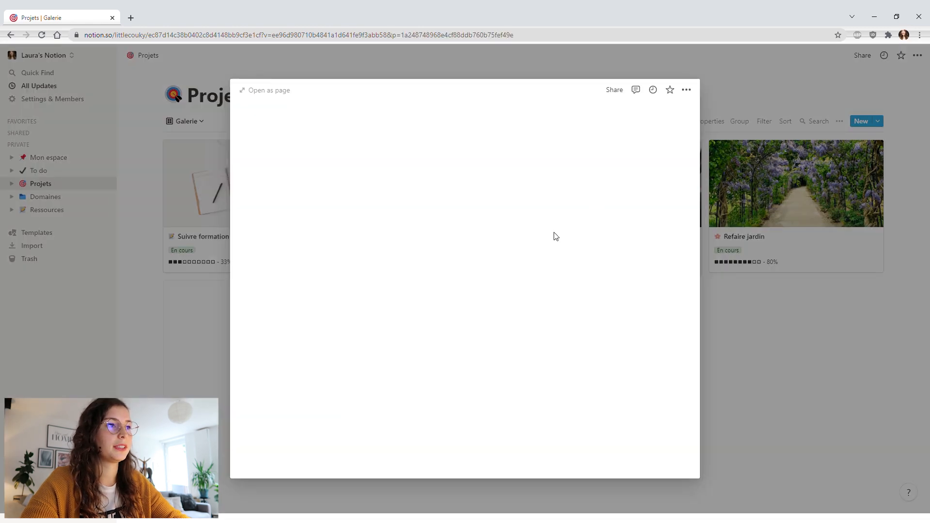
click(398, 306)
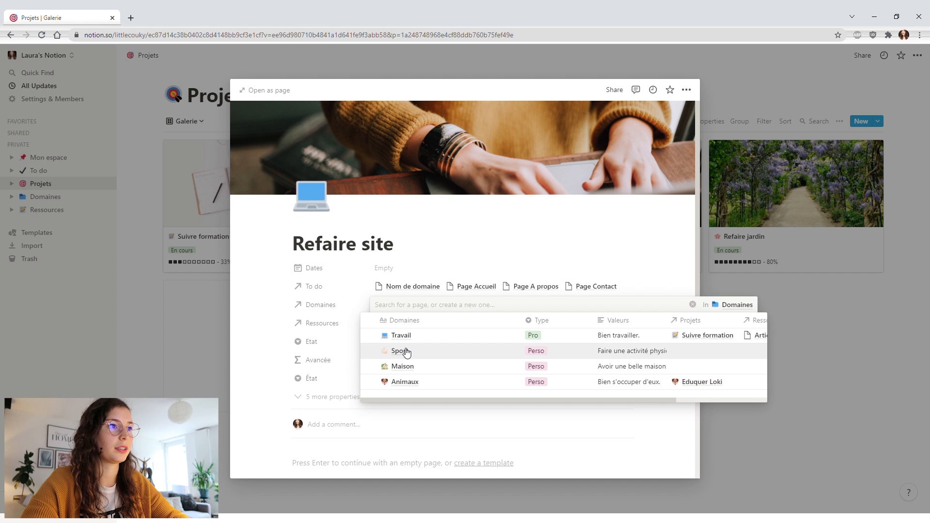
click(408, 336)
click(774, 293)
click(776, 292)
- Link the Refaire jardin project to the Maison domain and check which domain the Suivre formation project is linked to
click(775, 201)
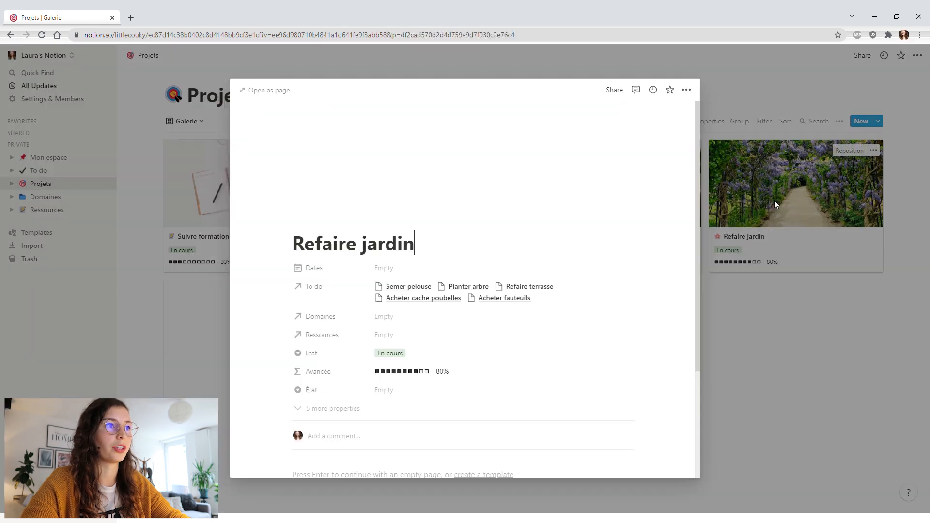
click(395, 320)
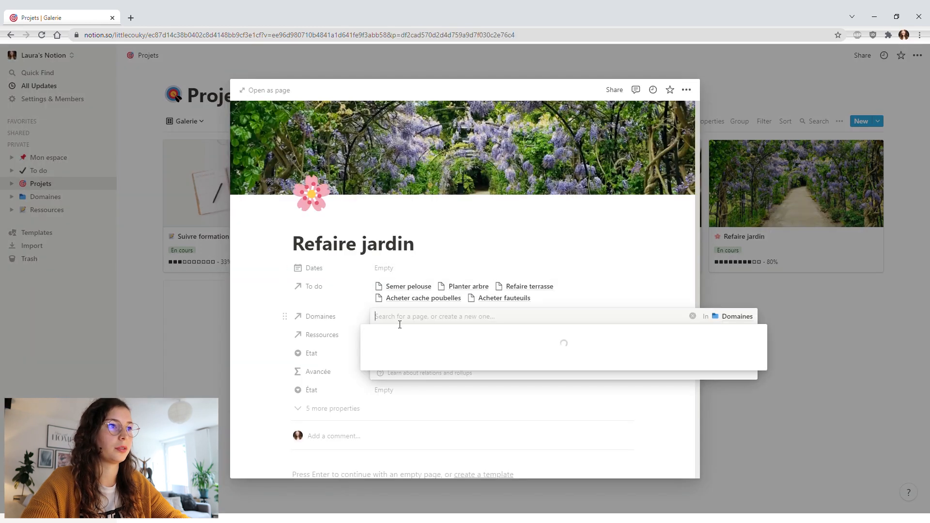
click(410, 382)
click(807, 348)
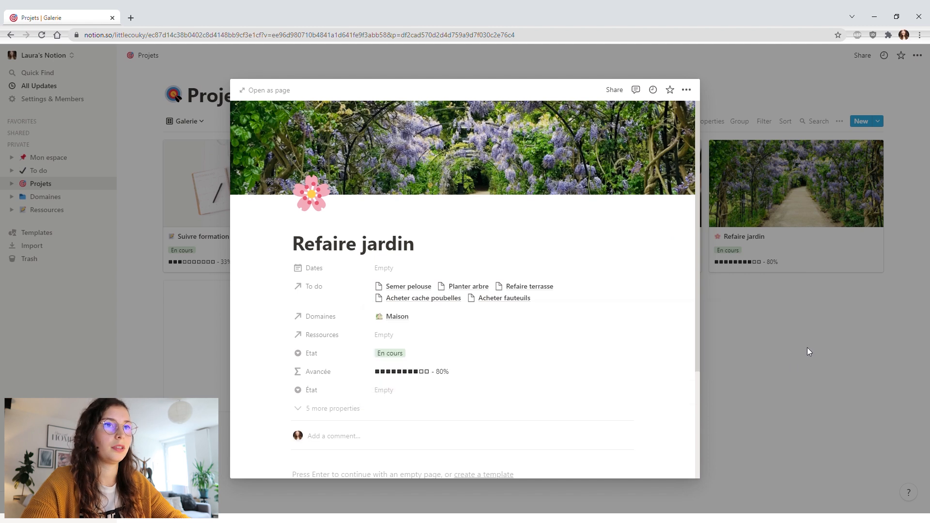
click(807, 347)
click(228, 192)
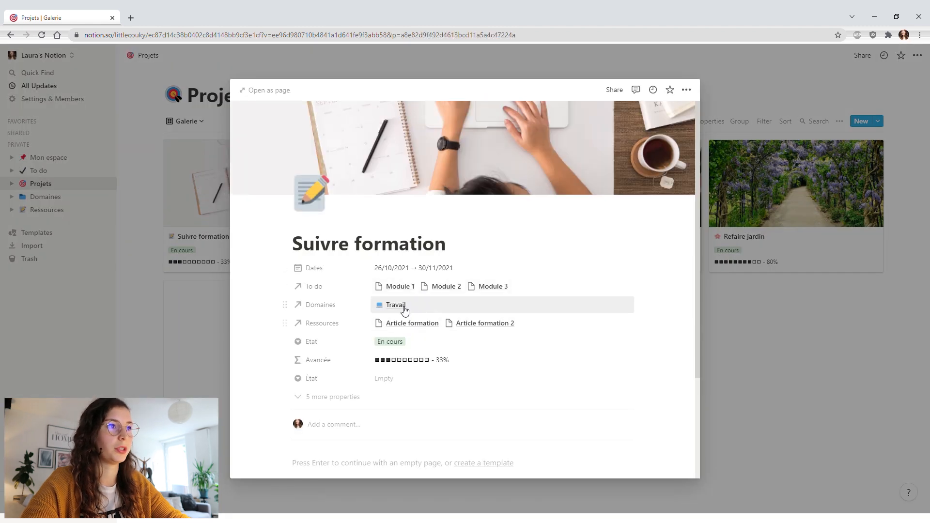
click(759, 332)
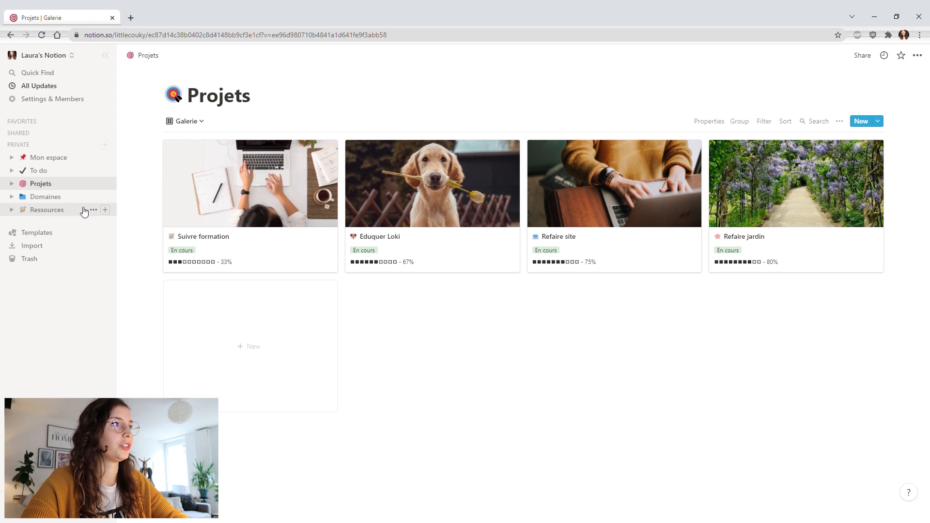
- In the Ressources database, add the entries "Eduquer son chien", "Garder sa maison rangée" and "5 idées de sports à faire"
click(59, 216)
click(197, 188)
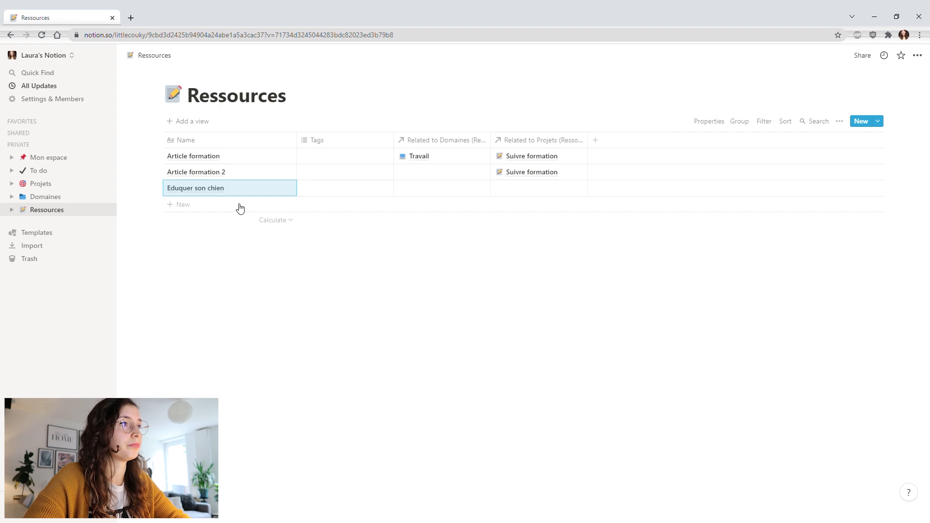
click(240, 206)
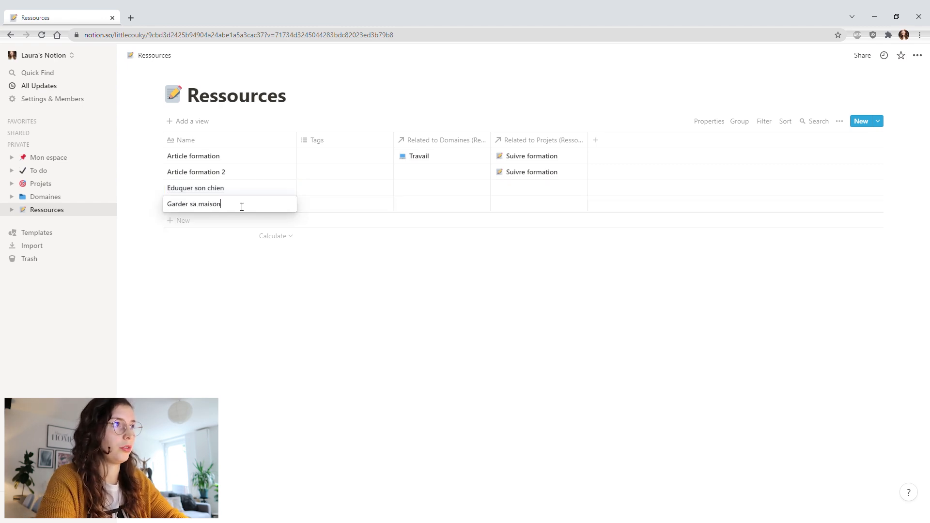
key(Return)
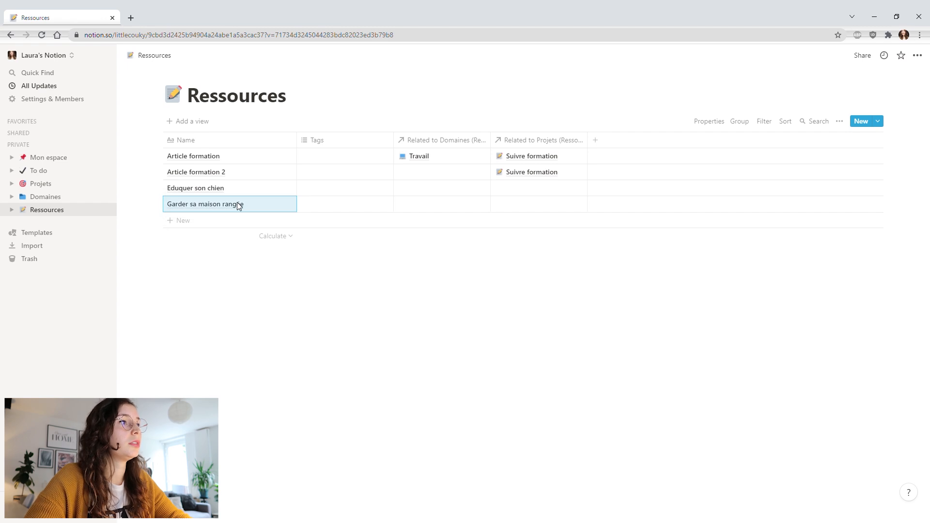
click(210, 220)
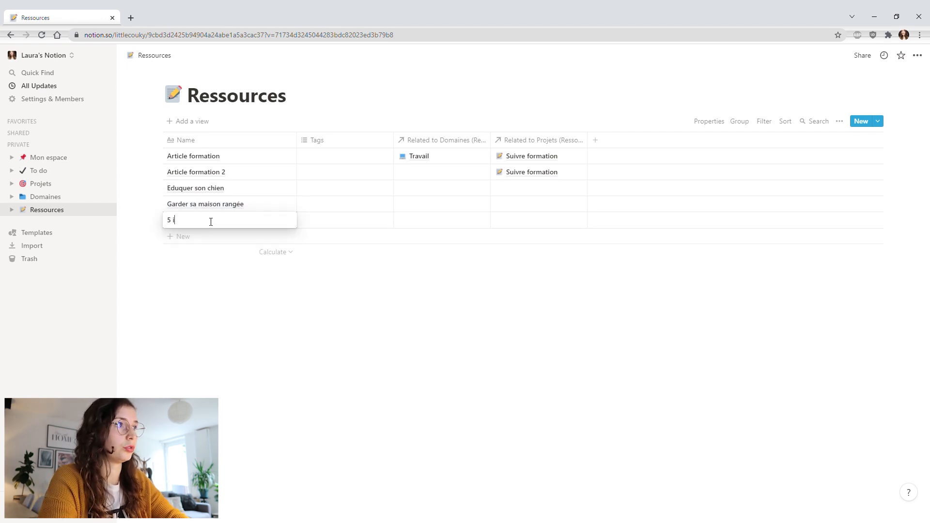
text(5 idées de sports à faire)
key(Return)
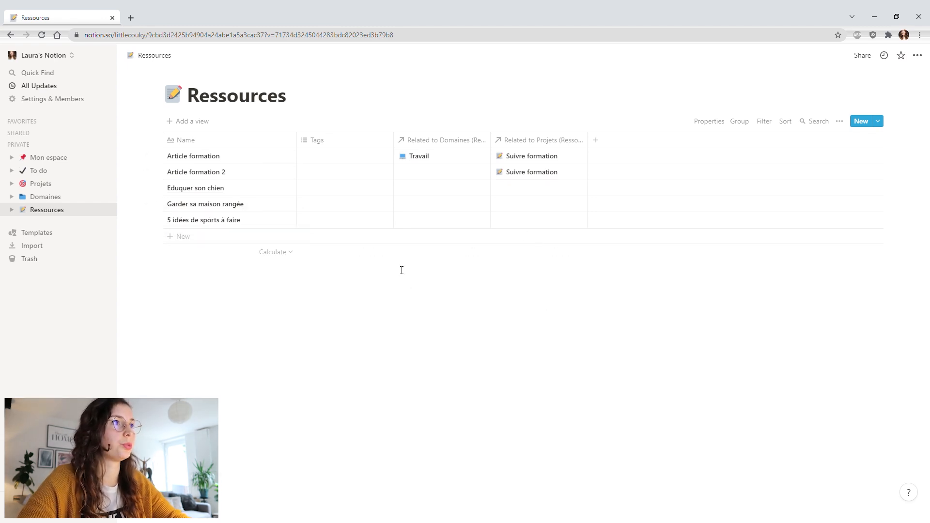
- Link the Article formation 2 resource to the Travail domain and Eduquer son chien to Animaux
click(441, 175)
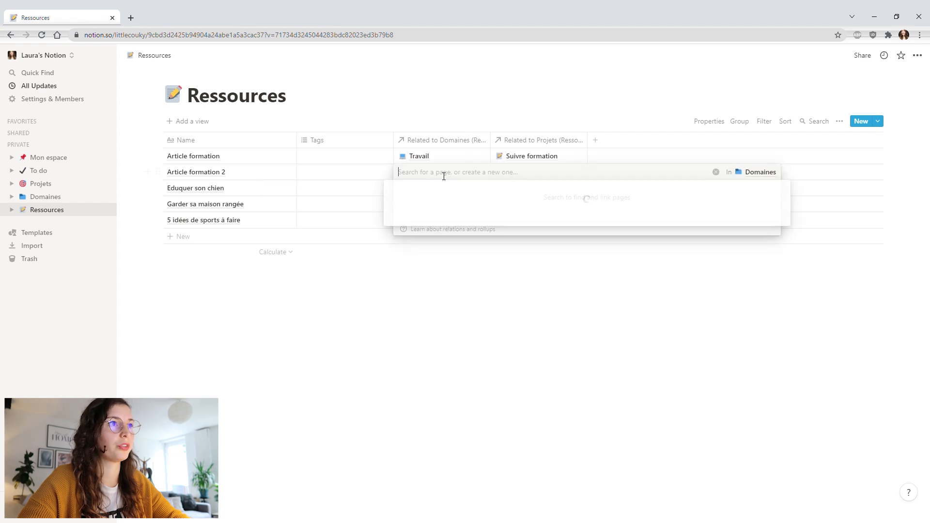
click(427, 205)
key(Escape)
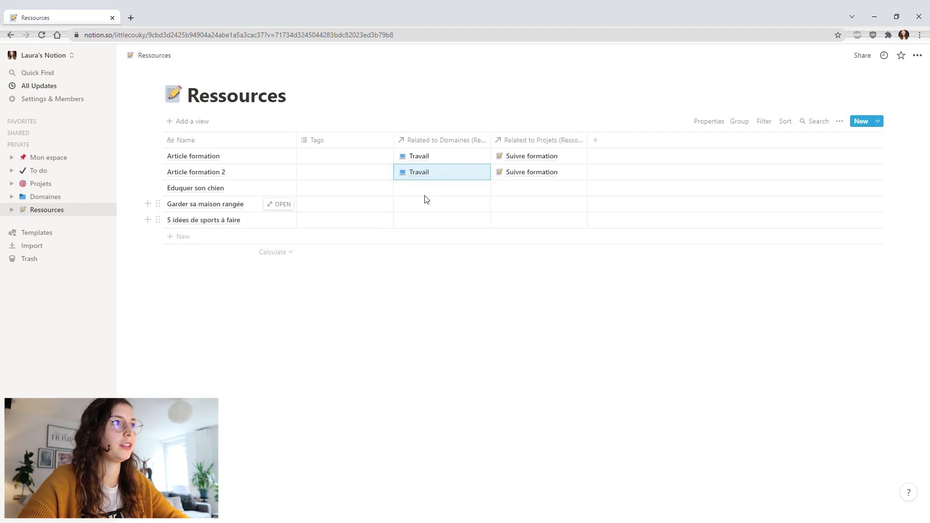
click(427, 193)
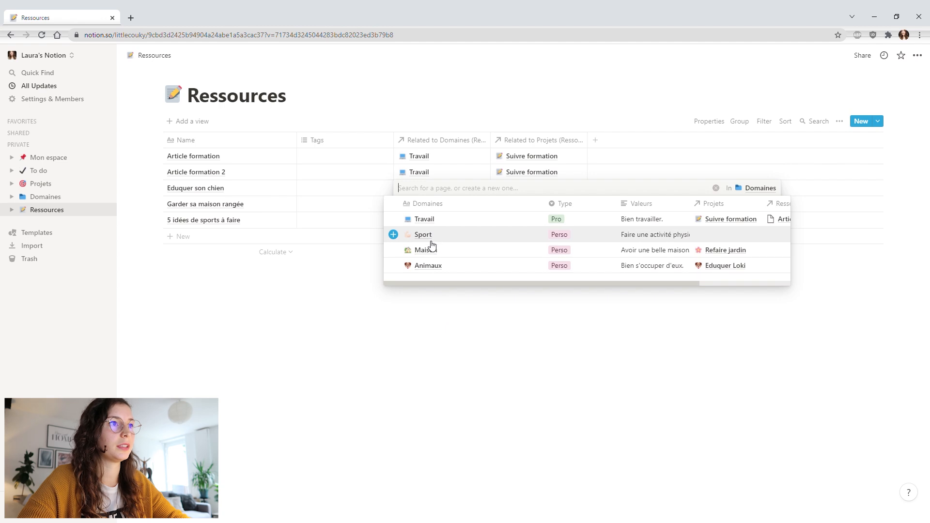
click(432, 265)
key(Escape)
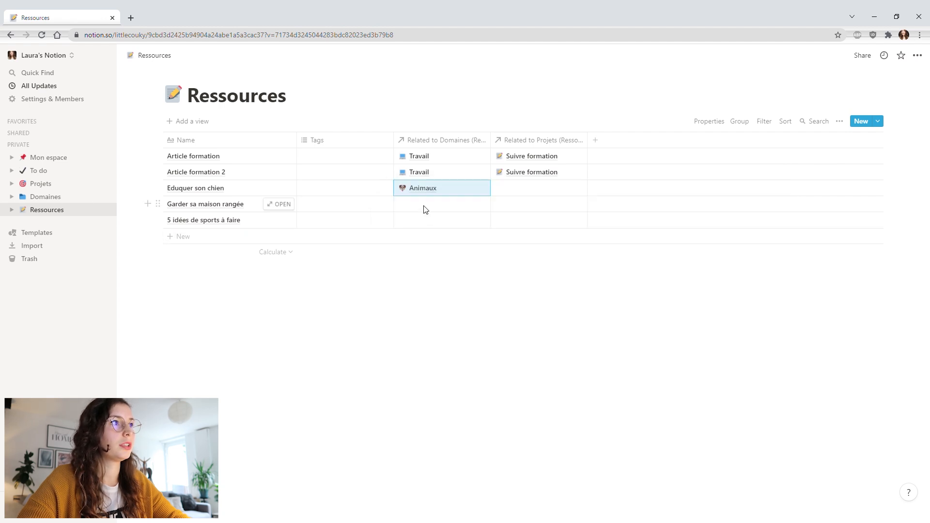
- Link the Garder sa maison rangée resource to the Maison domain and 5 idées de sports à faire to Sport
click(424, 210)
click(433, 268)
key(Escape)
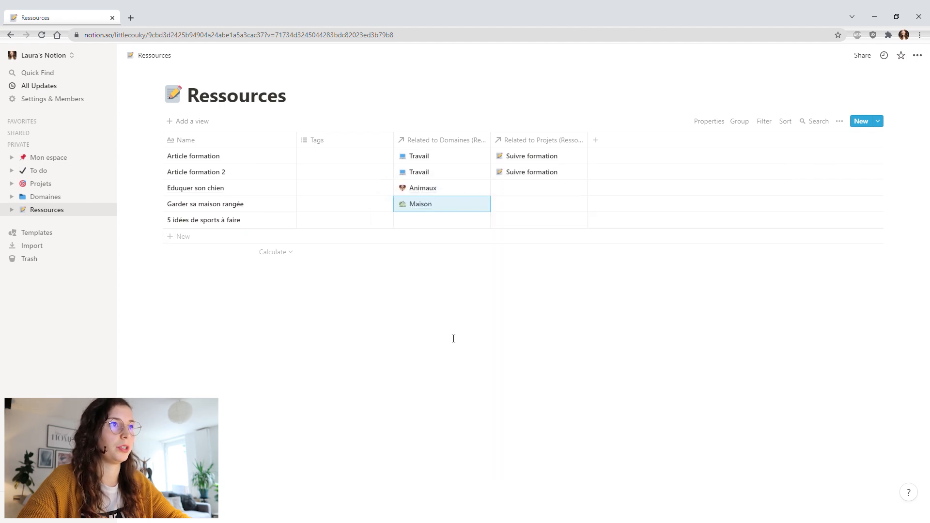
click(428, 220)
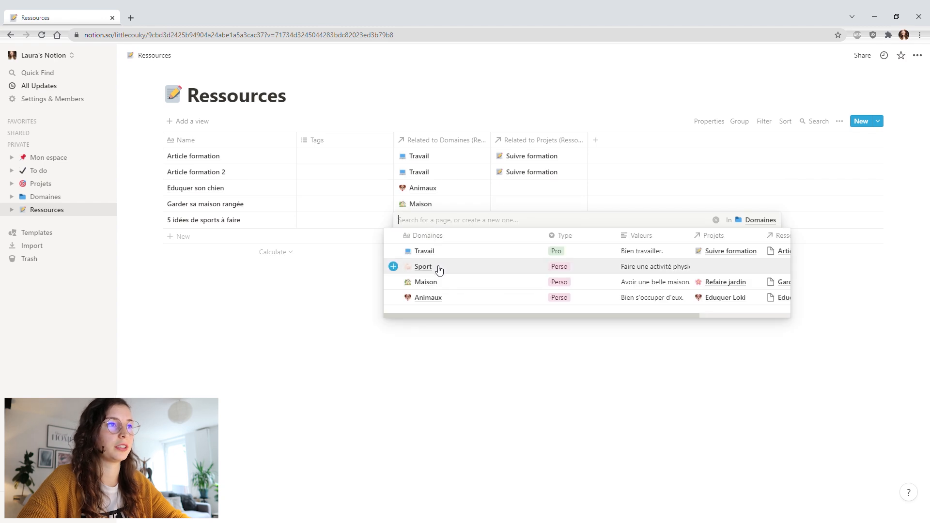
click(439, 269)
key(Escape)
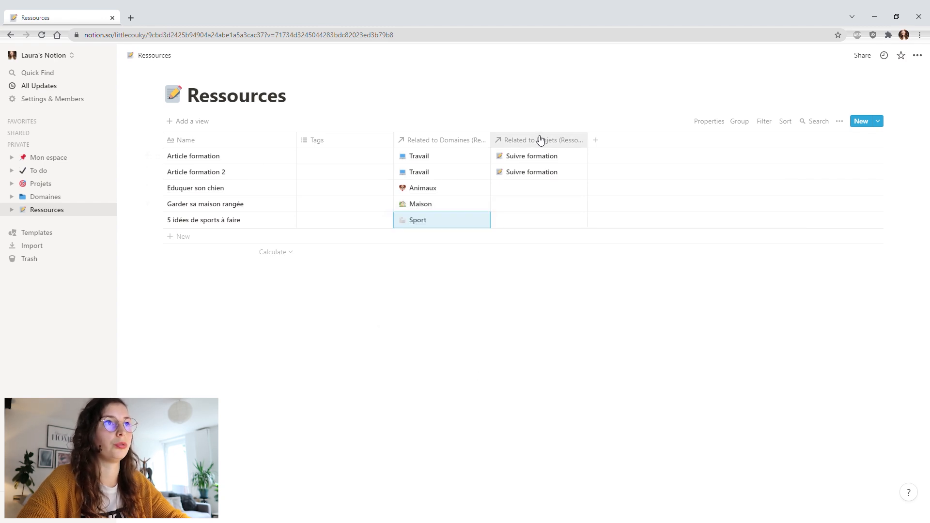
- Link the Eduquer son chien resource to the Eduquer Loki project
click(521, 193)
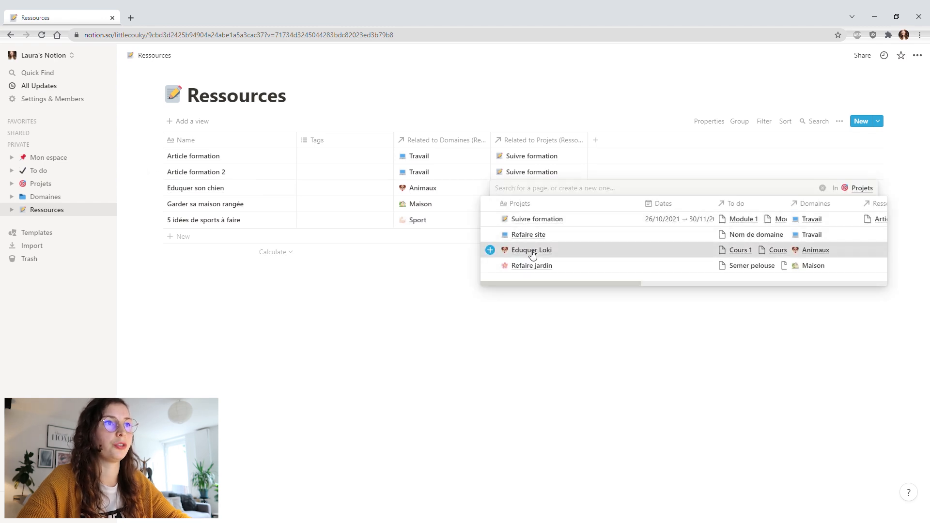
click(533, 249)
key(Escape)
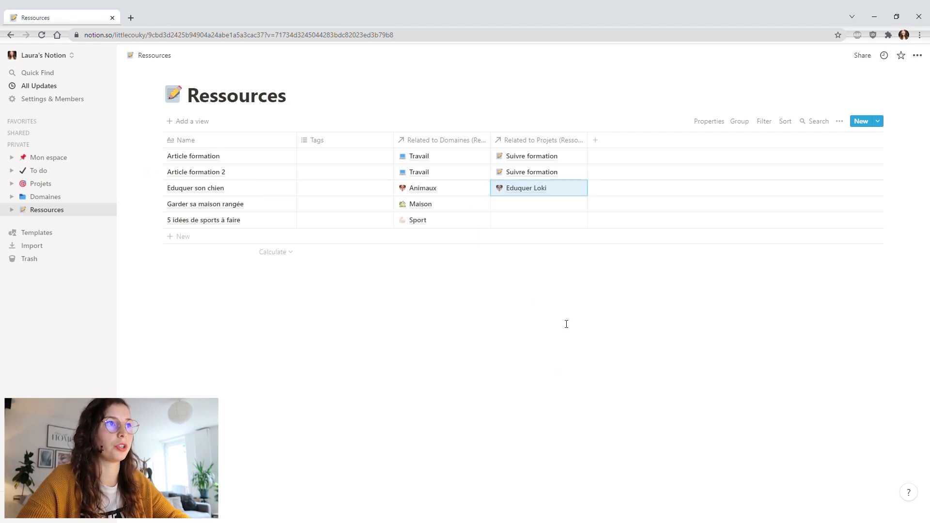
click(522, 208)
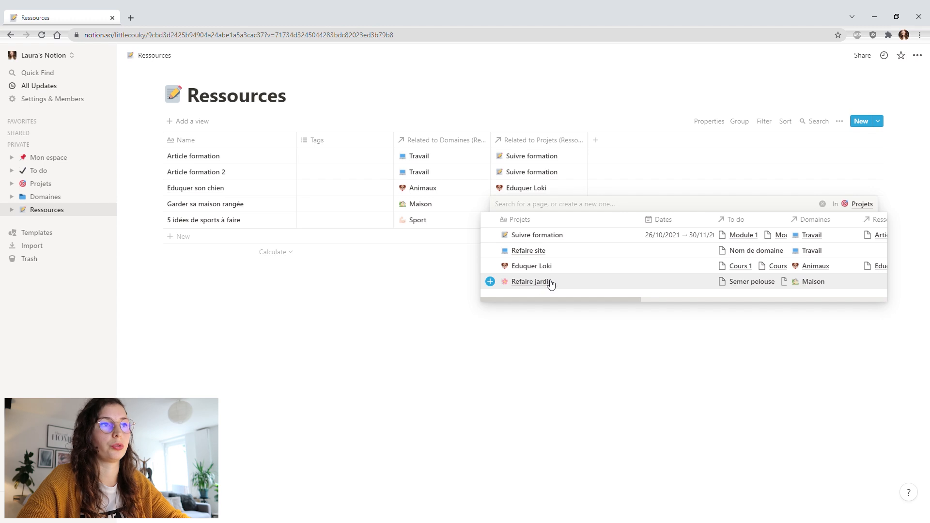
click(465, 276)
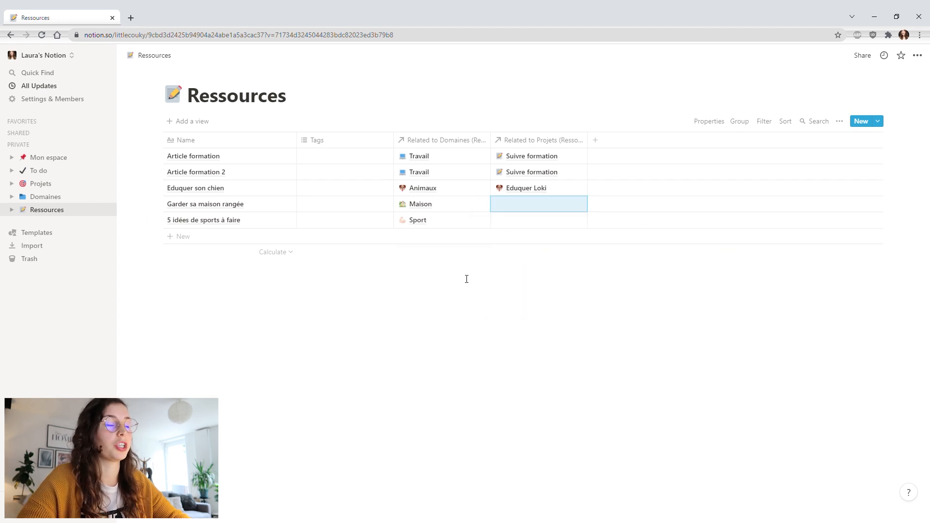
click(503, 354)
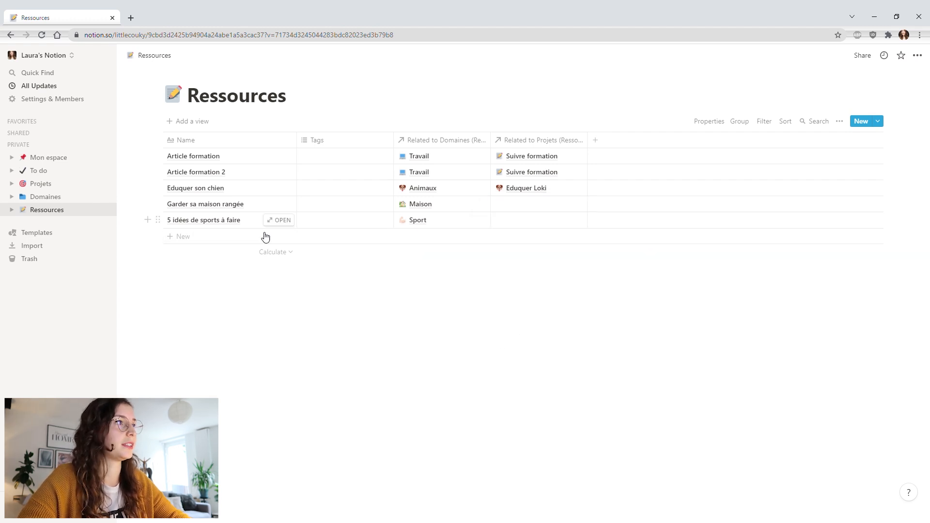
- In the Domaines database, examine the Animaux page's linked project and resource, and view the Eduquer son chien resource page
click(45, 196)
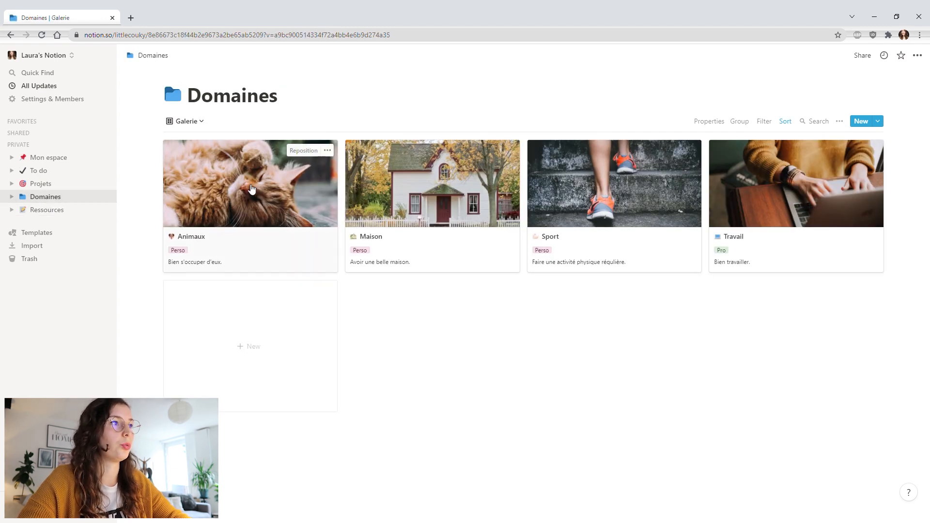
click(255, 196)
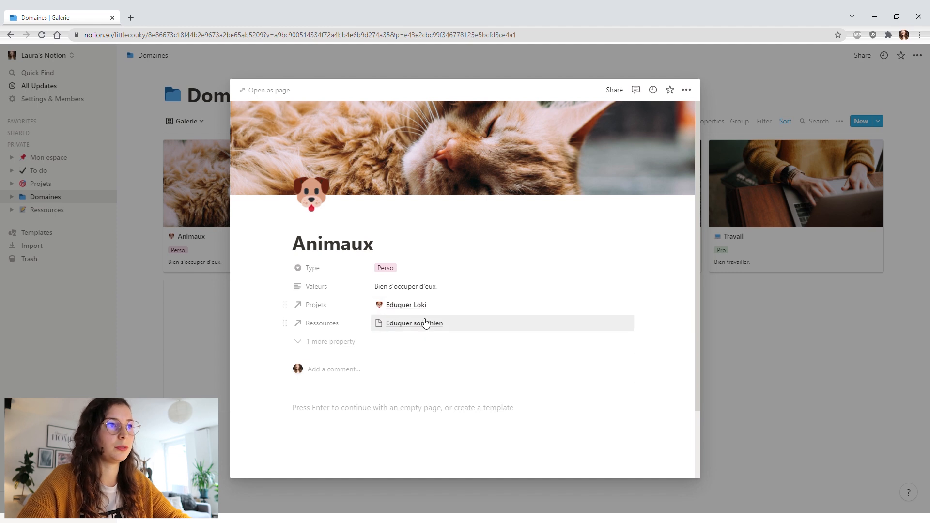
click(416, 325)
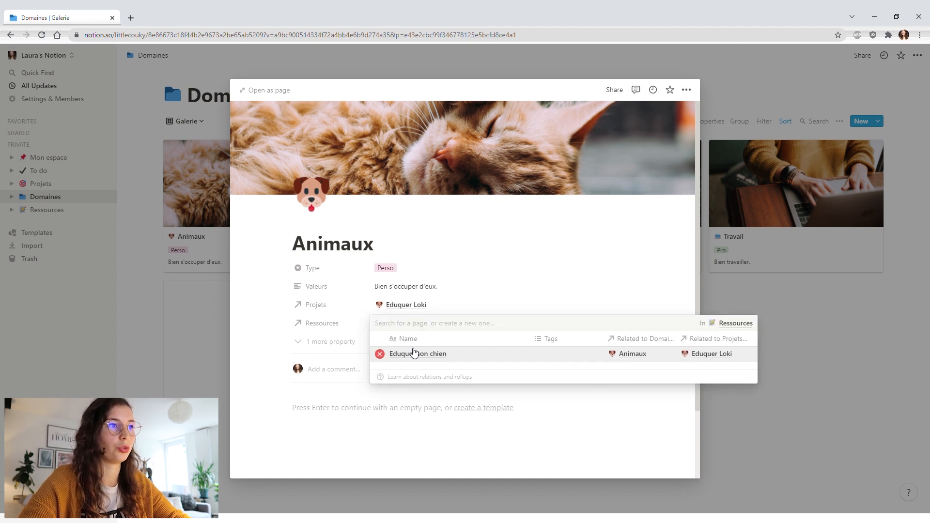
click(414, 353)
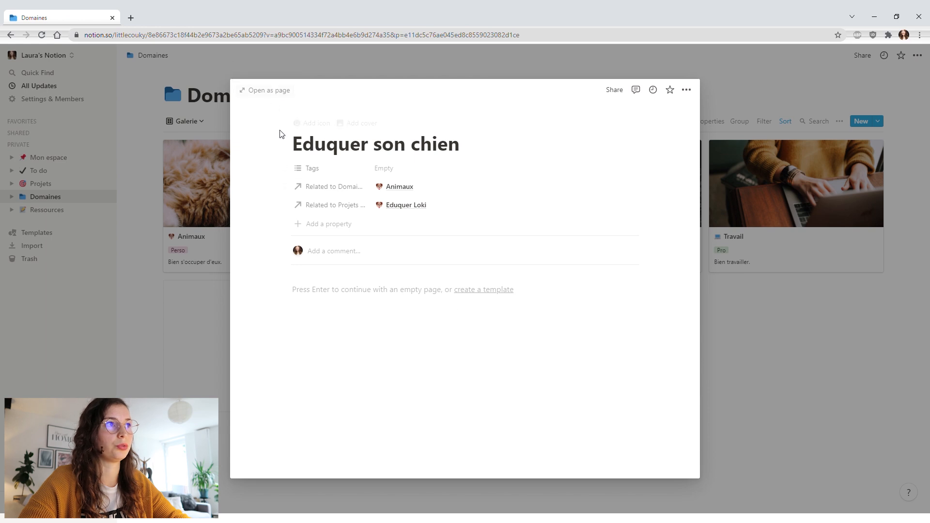
click(211, 319)
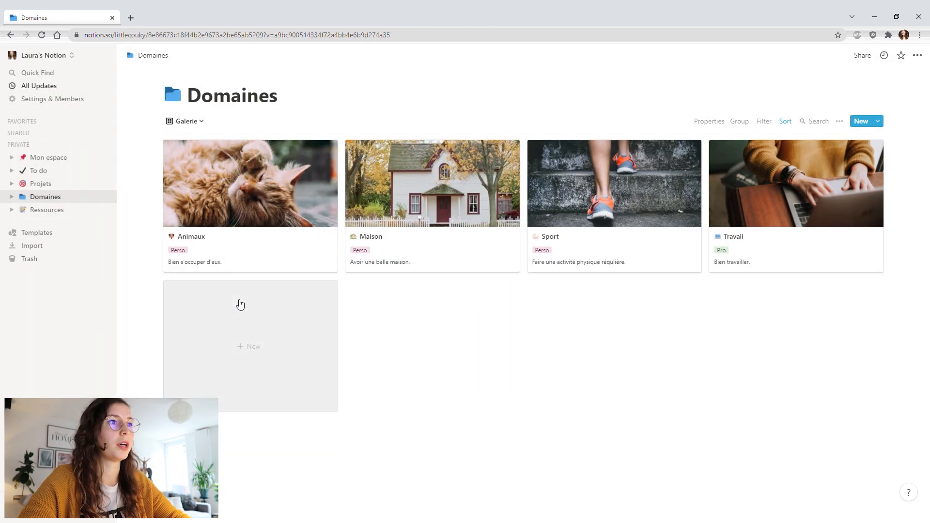
- Review the linked projects and resources on the Maison, Sport and Travail domain pages
click(377, 269)
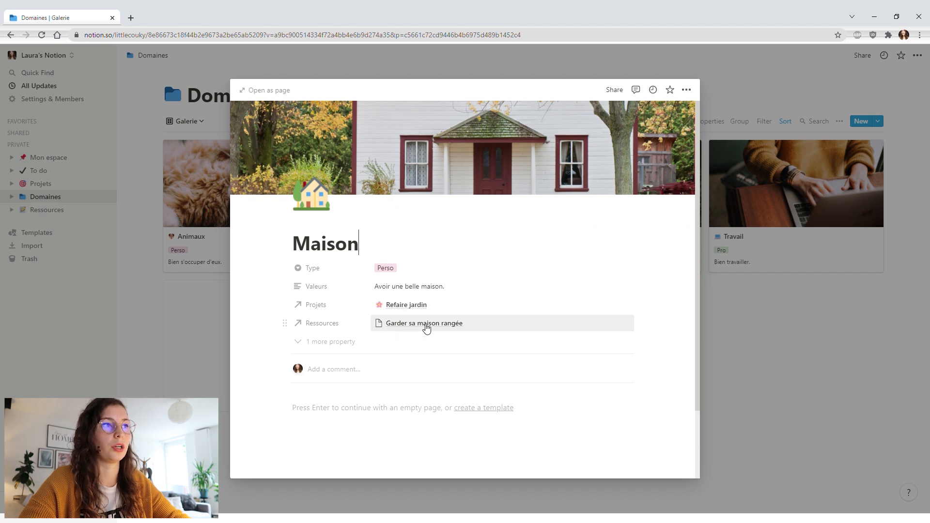
click(774, 325)
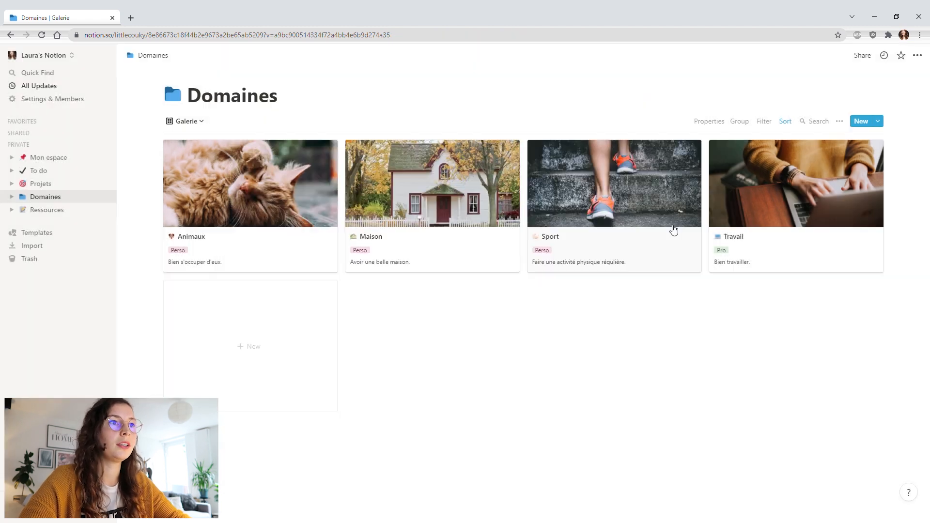
click(610, 196)
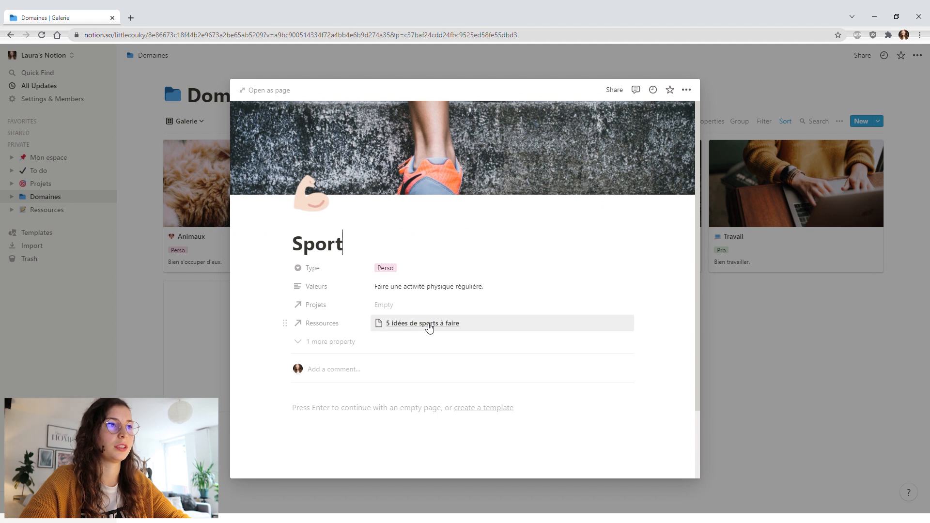
click(773, 329)
click(776, 210)
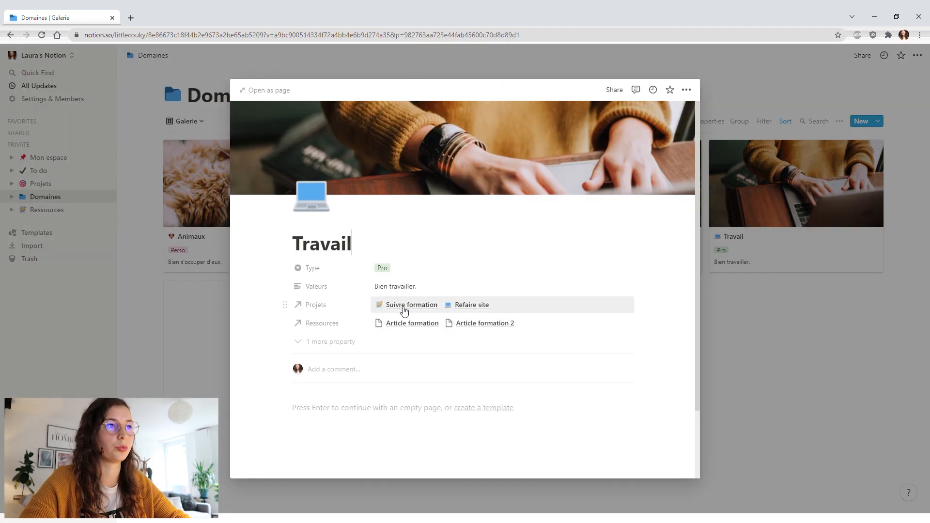
click(786, 335)
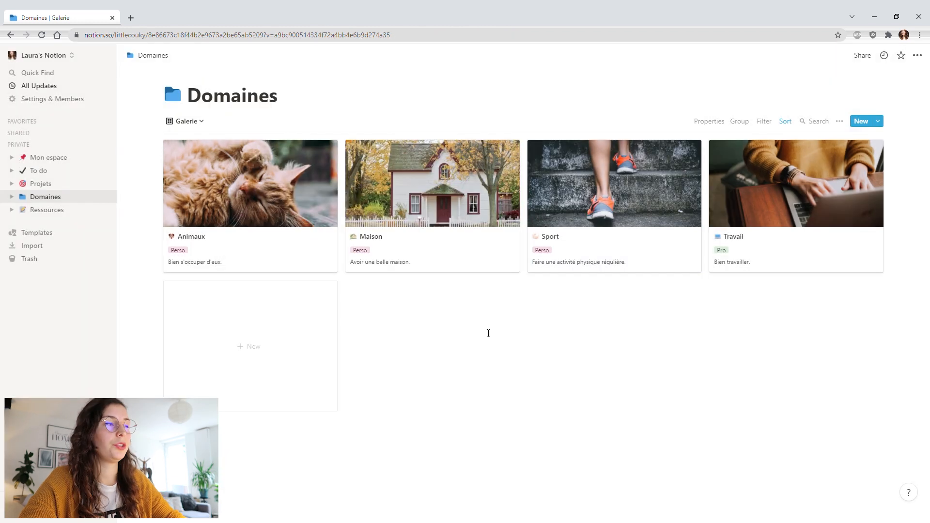
- Rename the default table view of the Domaines database to Tableau and display it
click(191, 123)
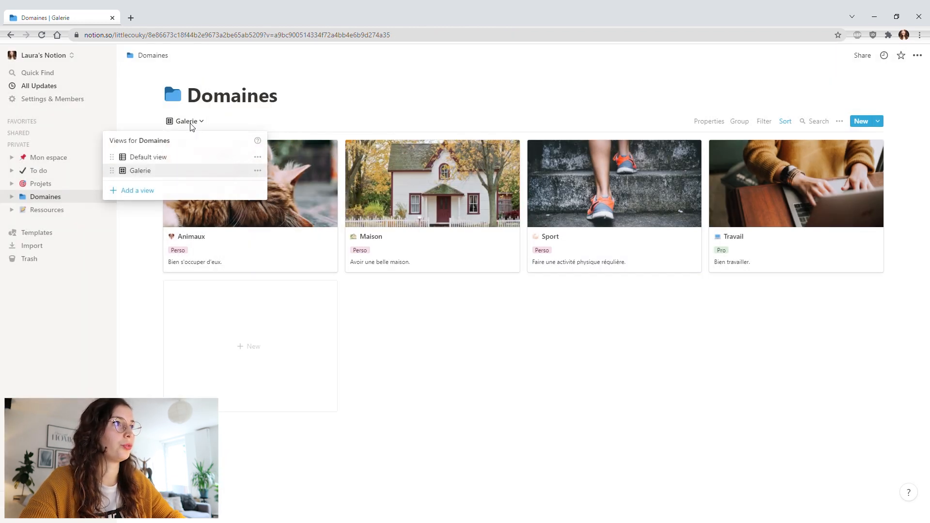
click(258, 157)
key(ctrl+a)
text(T)
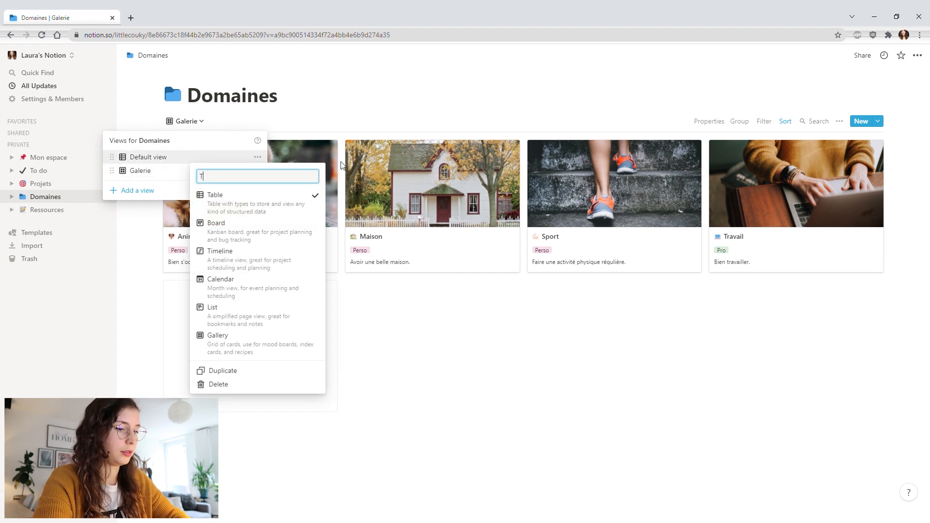
key(Return)
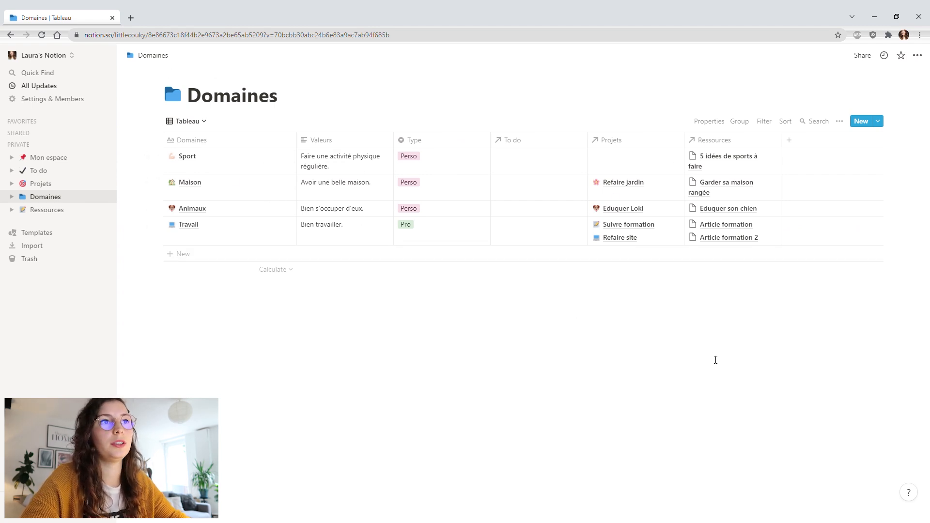
- Turn off cell wrapping in the Tableau view, and turn it back on
click(842, 122)
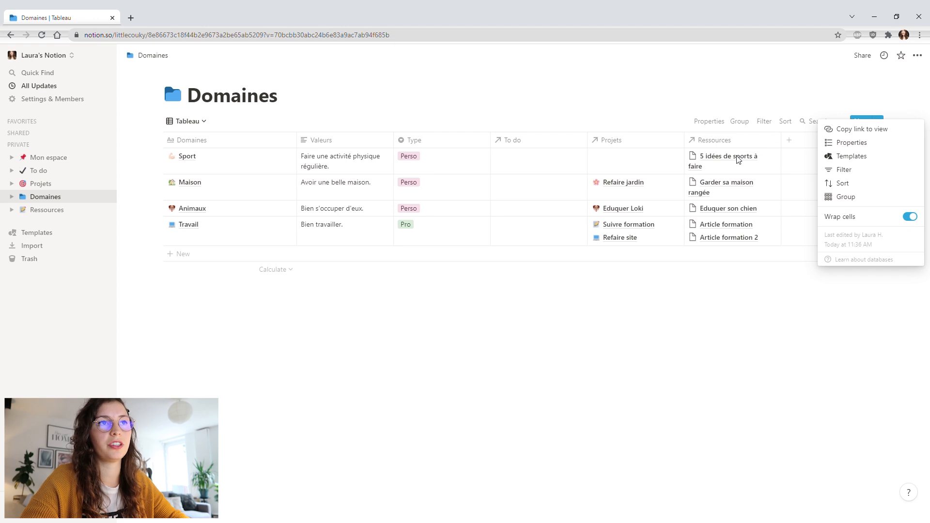
click(909, 217)
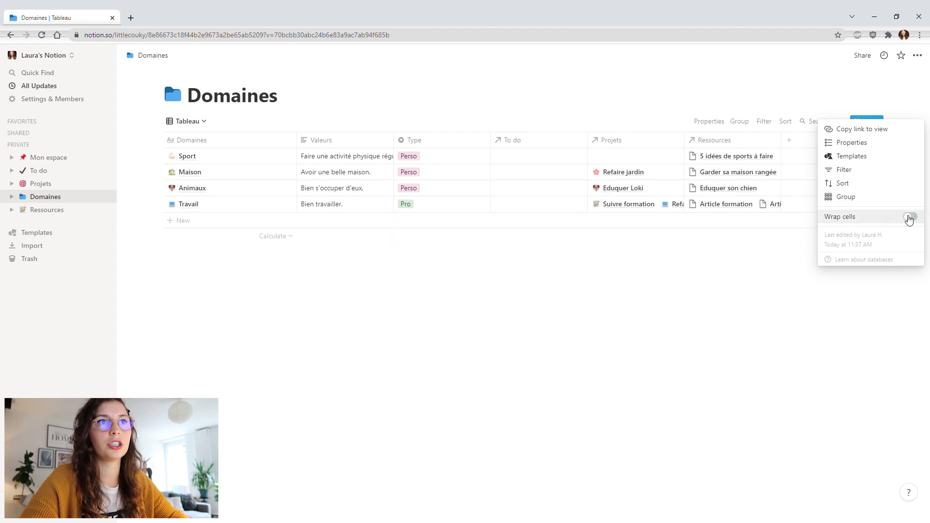
click(780, 297)
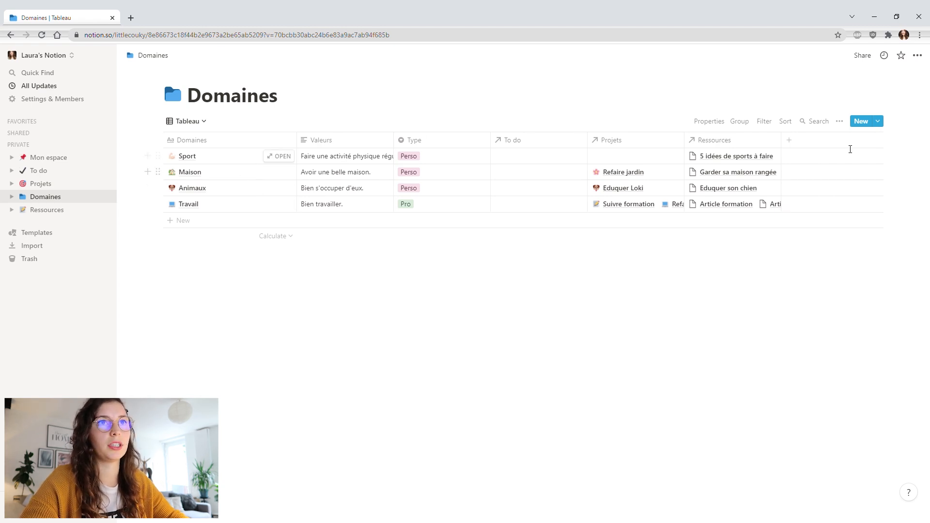
click(839, 122)
click(910, 220)
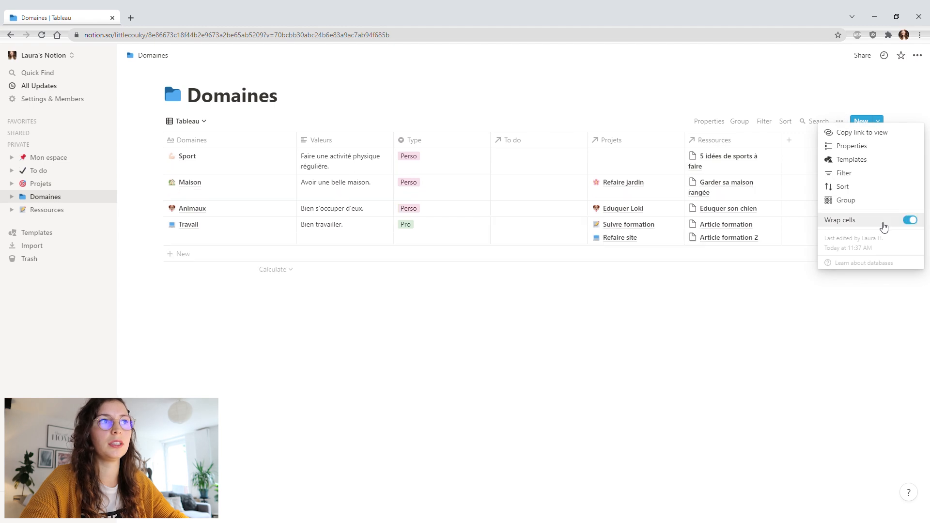
key(Escape)
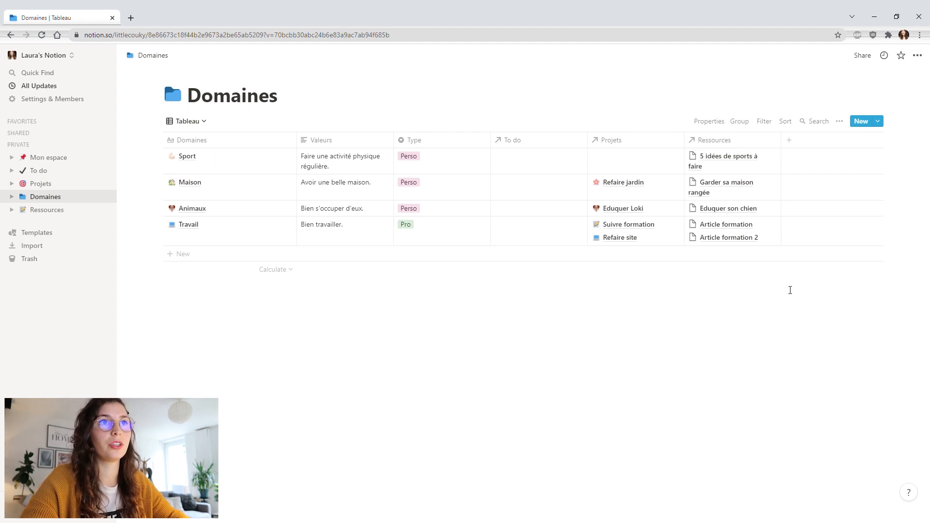
- Group the Tableau view by Type and hide the No Type group
click(744, 122)
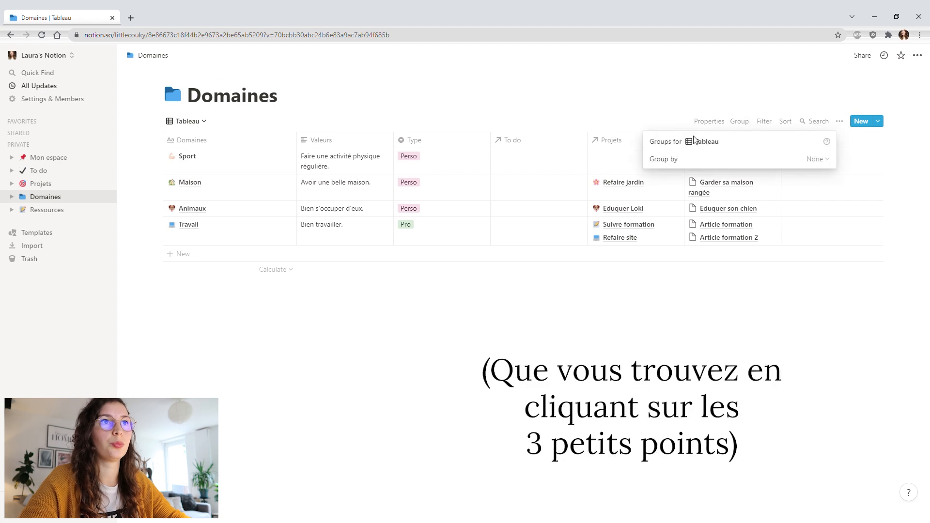
click(712, 162)
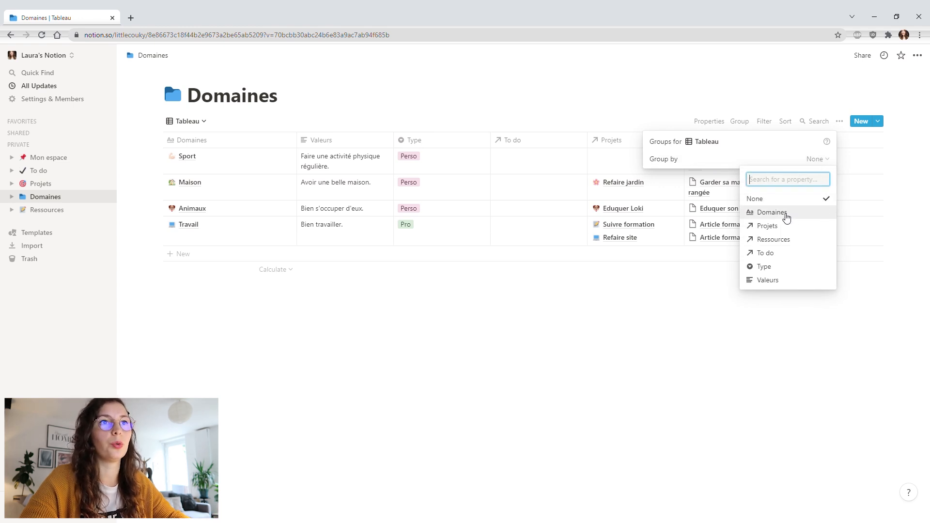
click(774, 269)
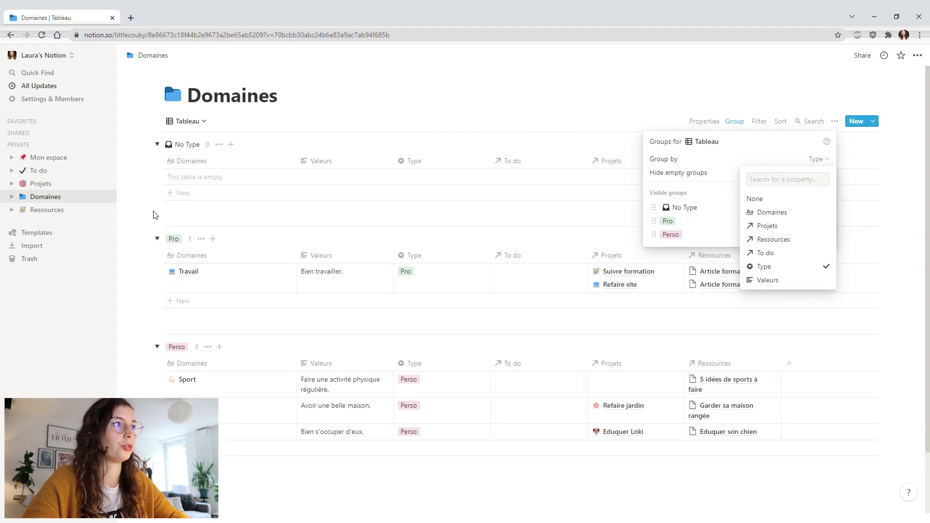
click(139, 260)
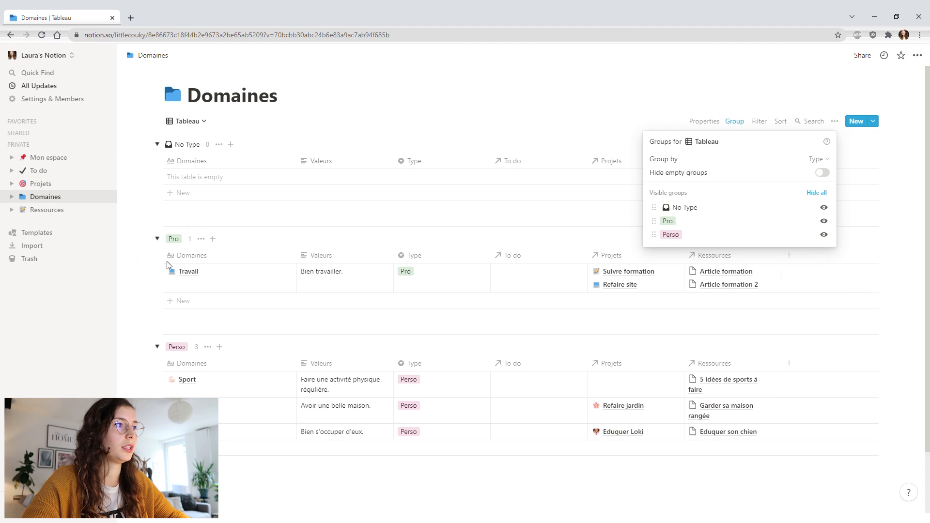
click(188, 354)
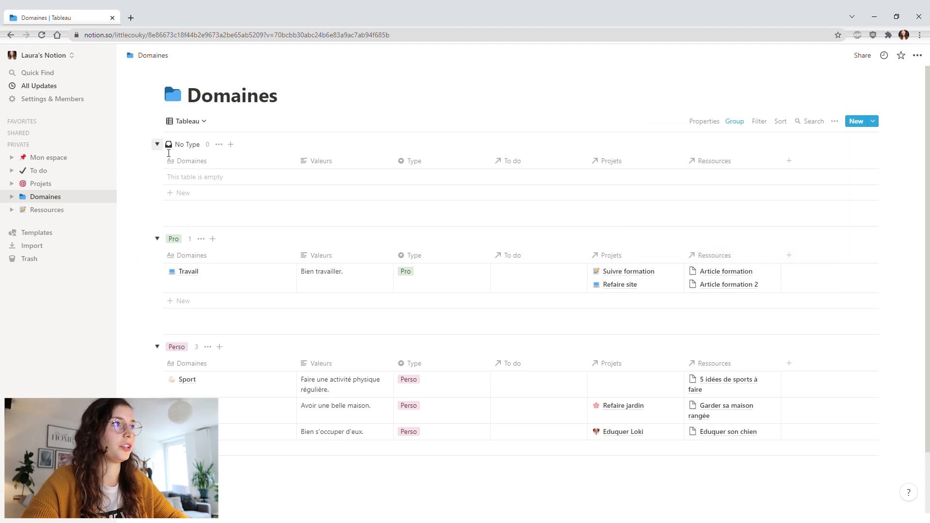
click(219, 146)
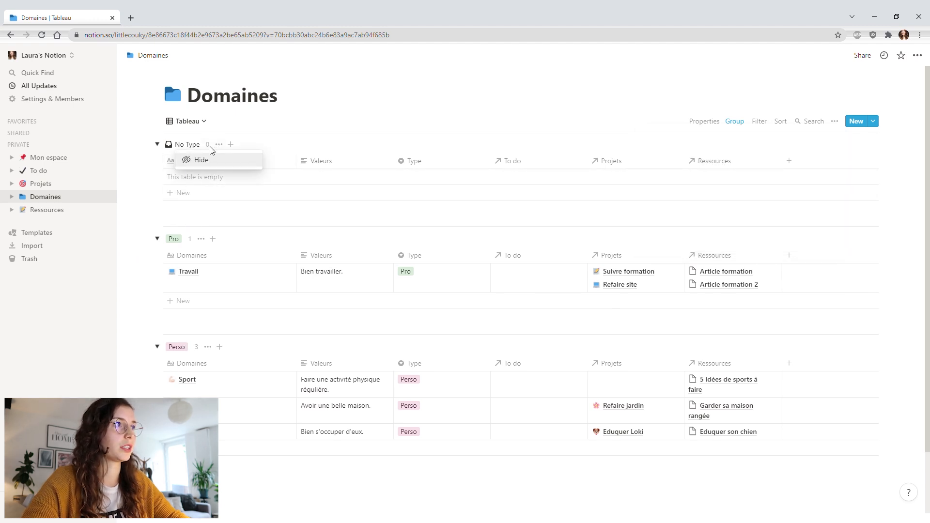
click(203, 163)
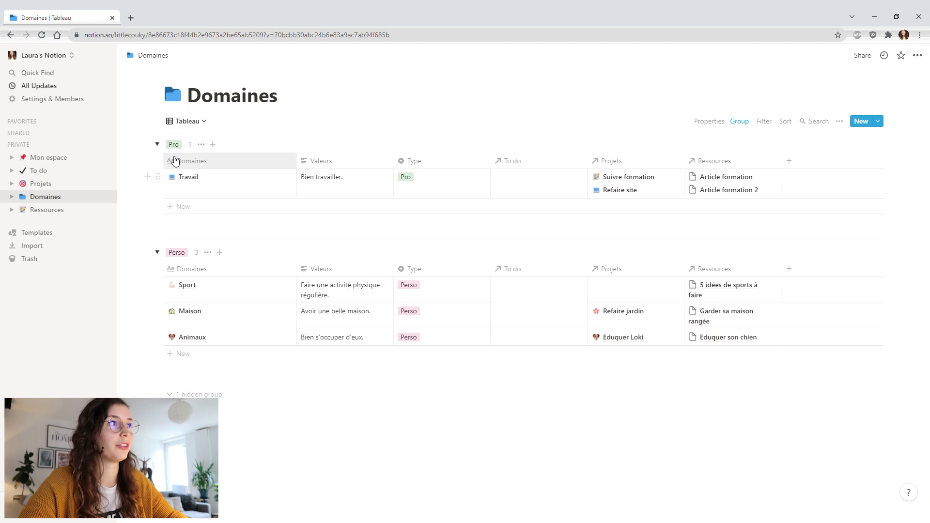
- Group the Tableau view by Projets instead and look through the resulting project groups
click(741, 122)
click(817, 161)
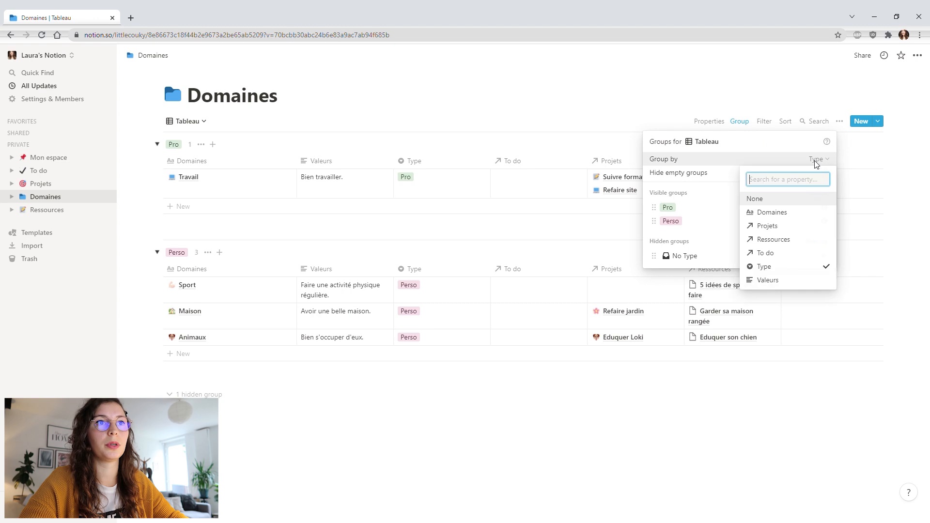
click(770, 226)
click(541, 106)
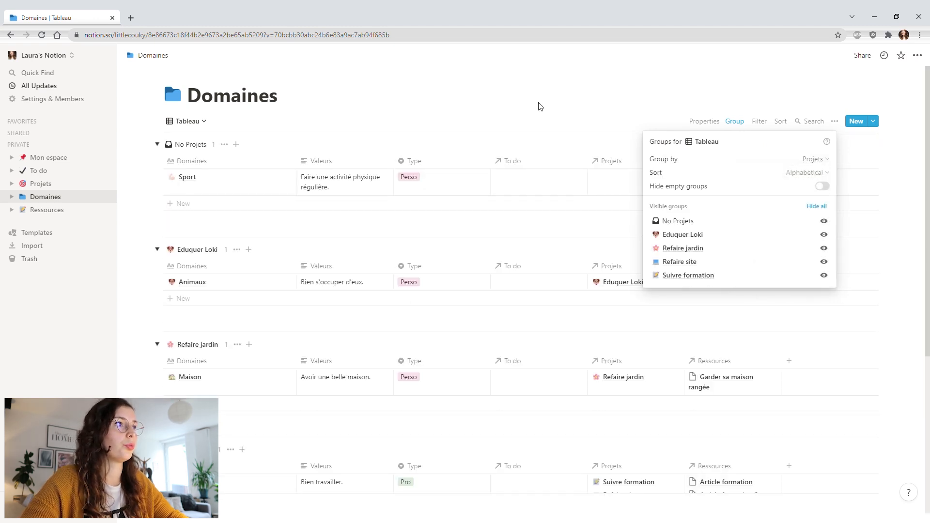
click(140, 220)
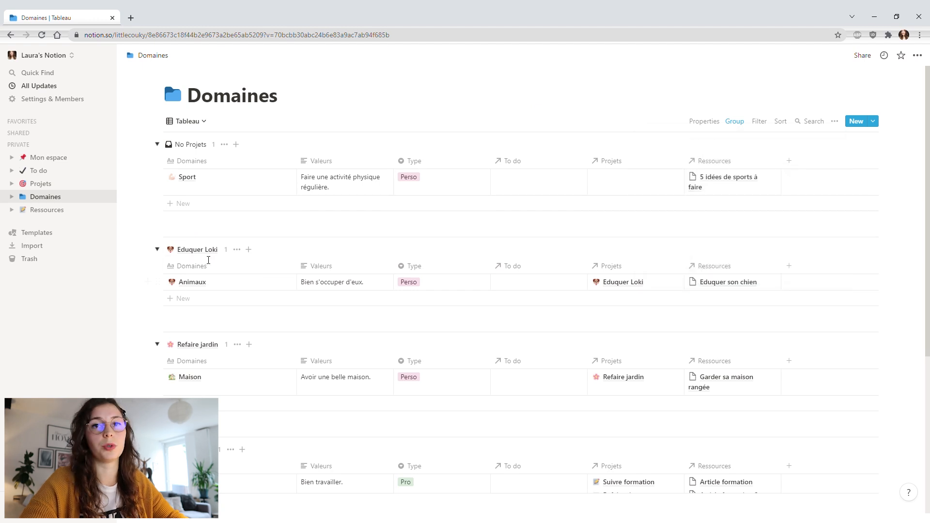
scroll(209, 249, down, 1)
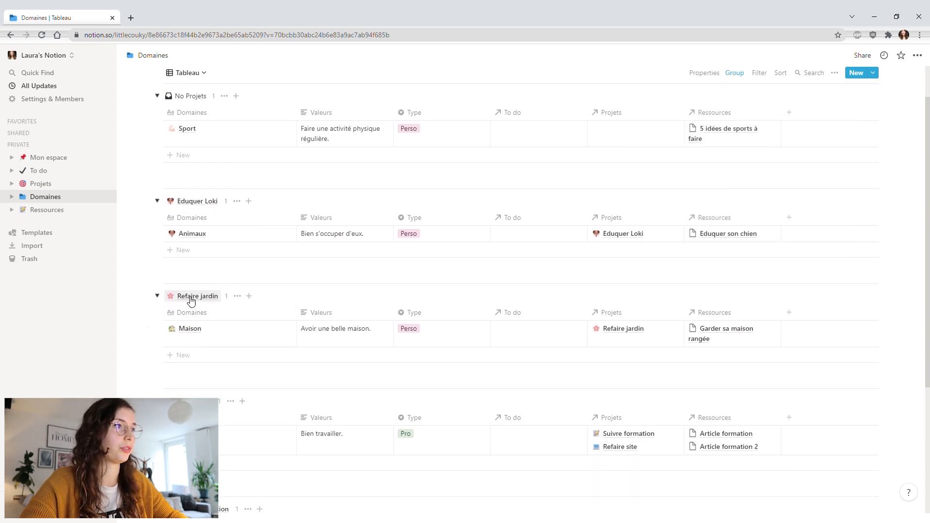
scroll(194, 290, down, 4)
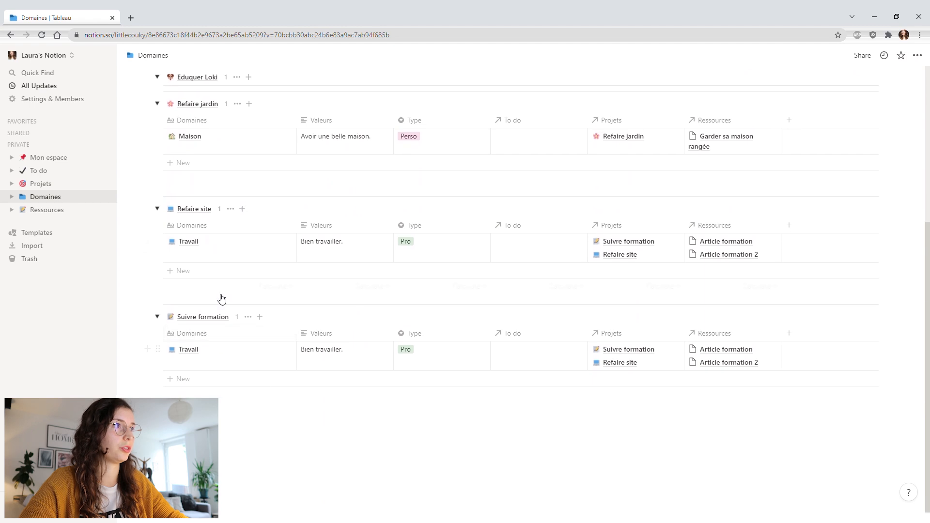
scroll(218, 252, up, 5)
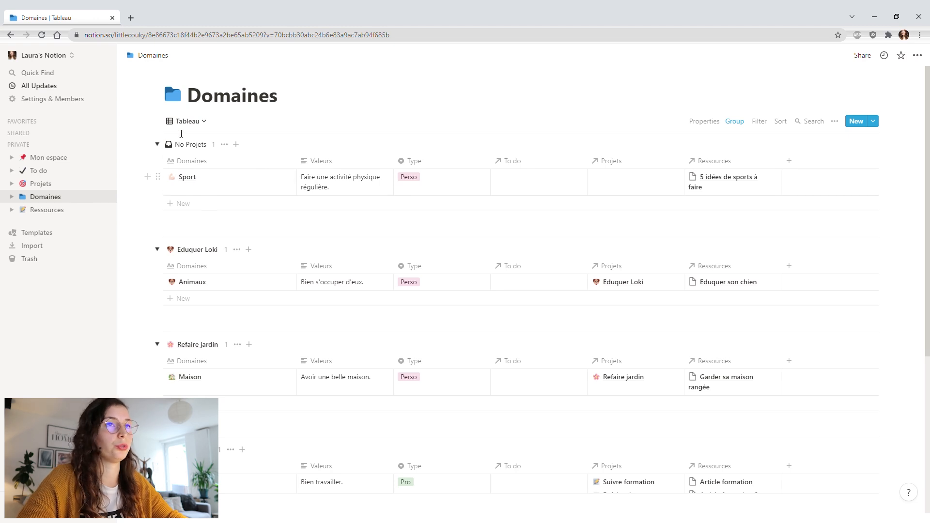
- Remove the grouping from the Tableau view by setting it to None
click(734, 122)
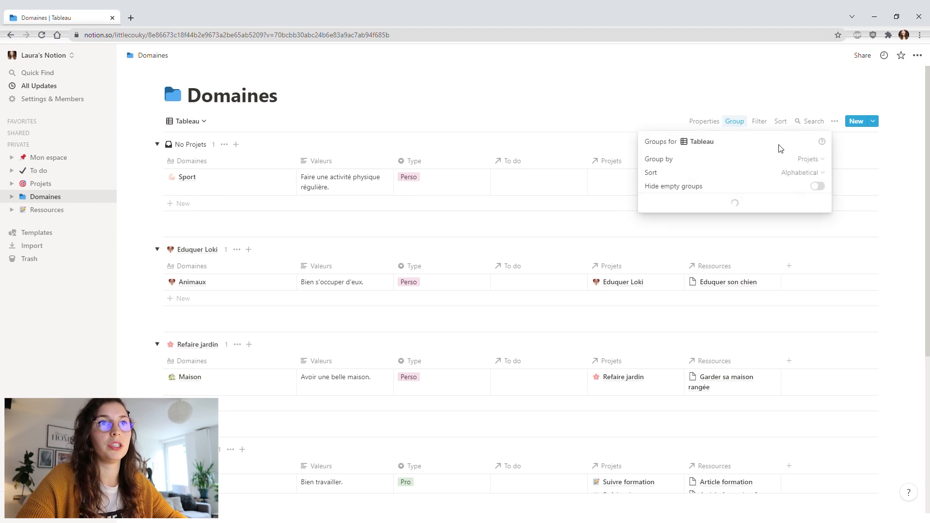
click(809, 159)
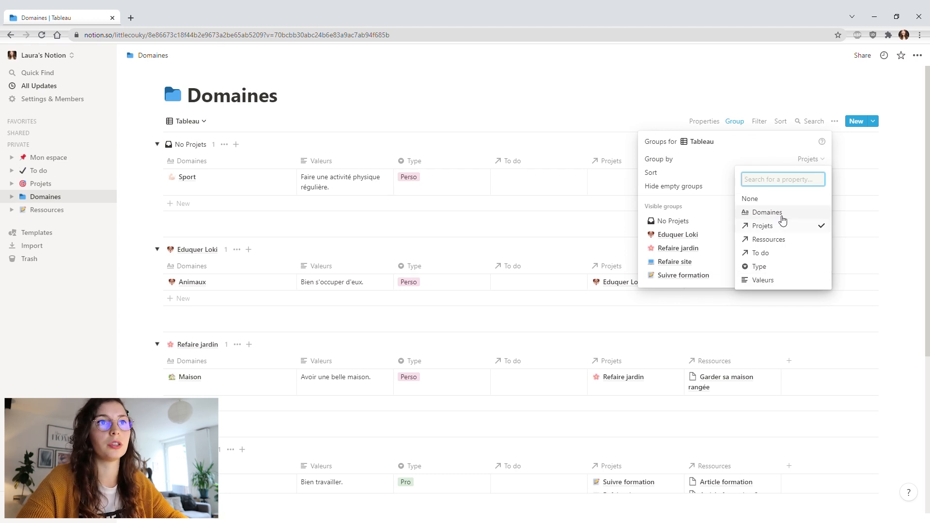
click(759, 204)
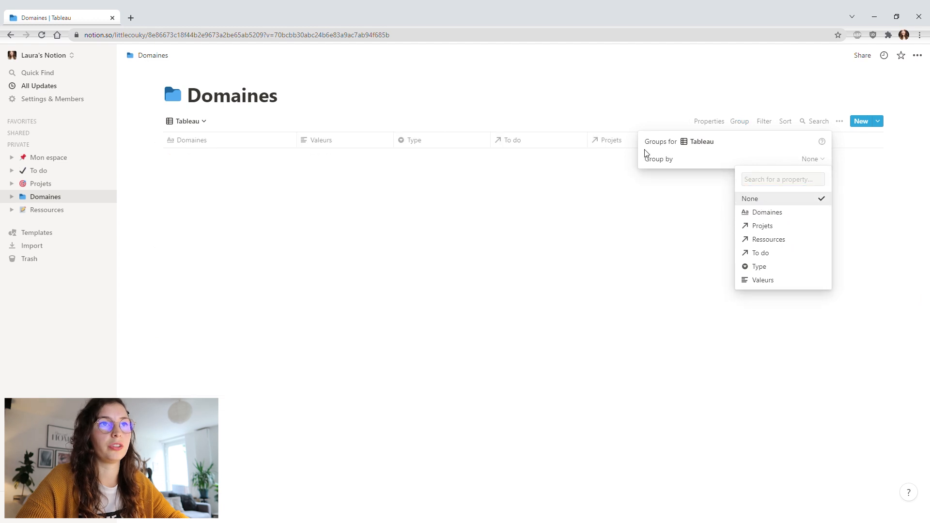
click(558, 108)
click(441, 334)
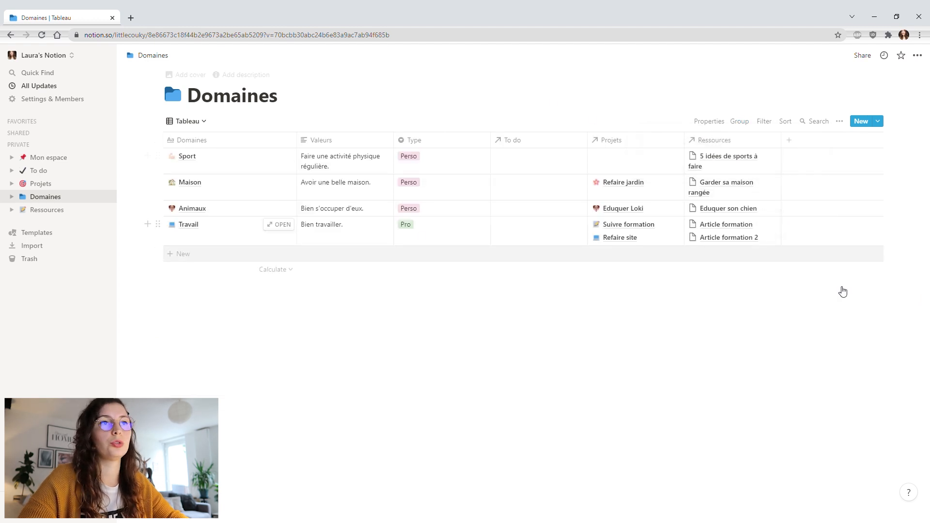